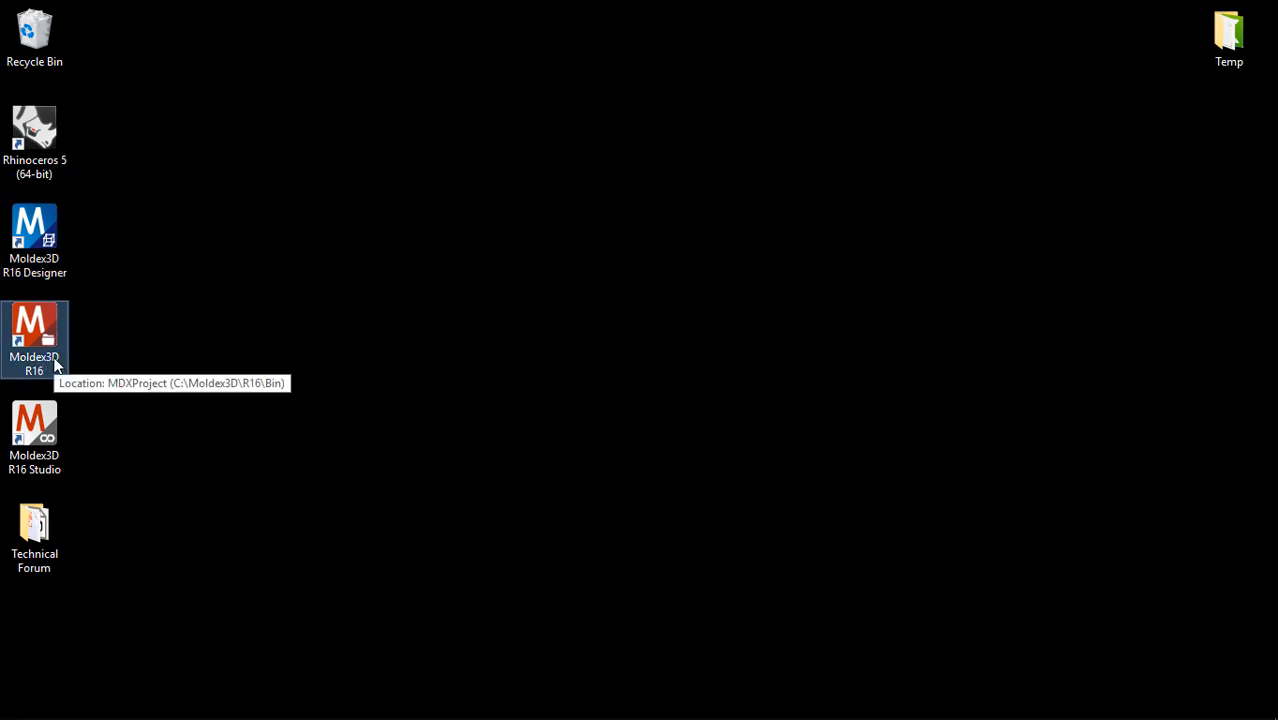
Step: Launch Moldex3D R16 Studio and create a new project named Demo
click(48, 432)
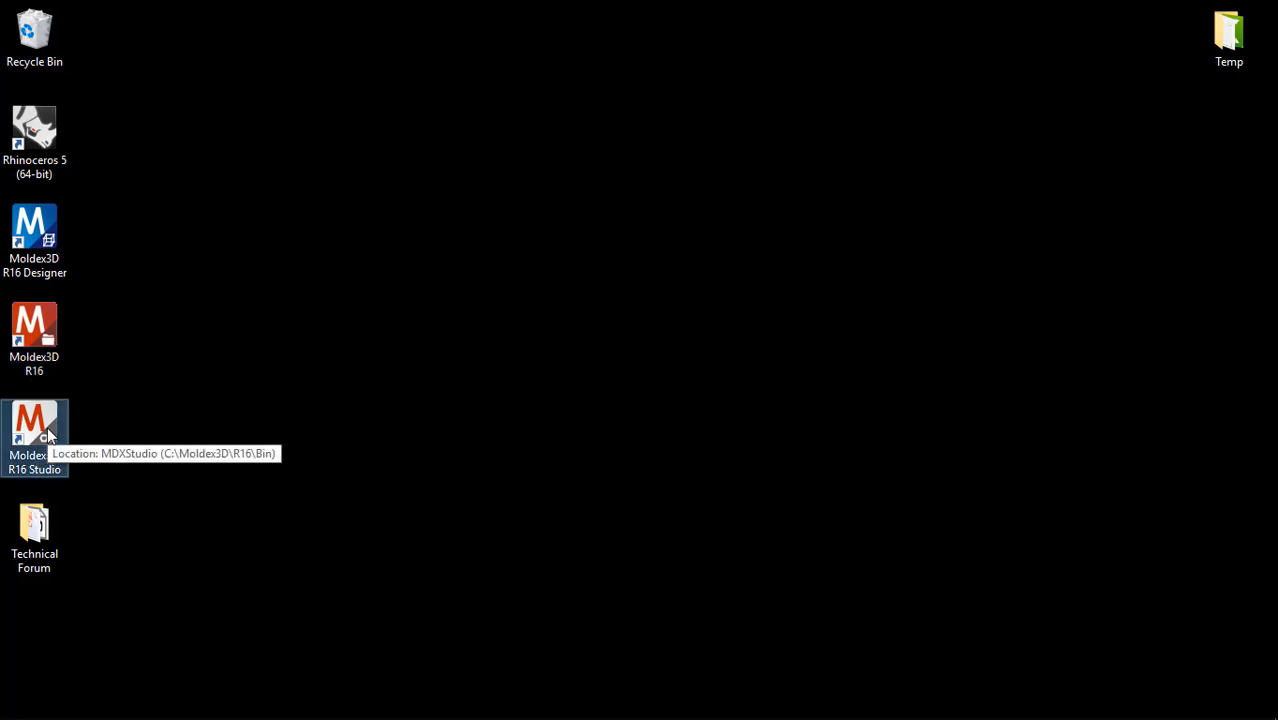
double_click(41, 451)
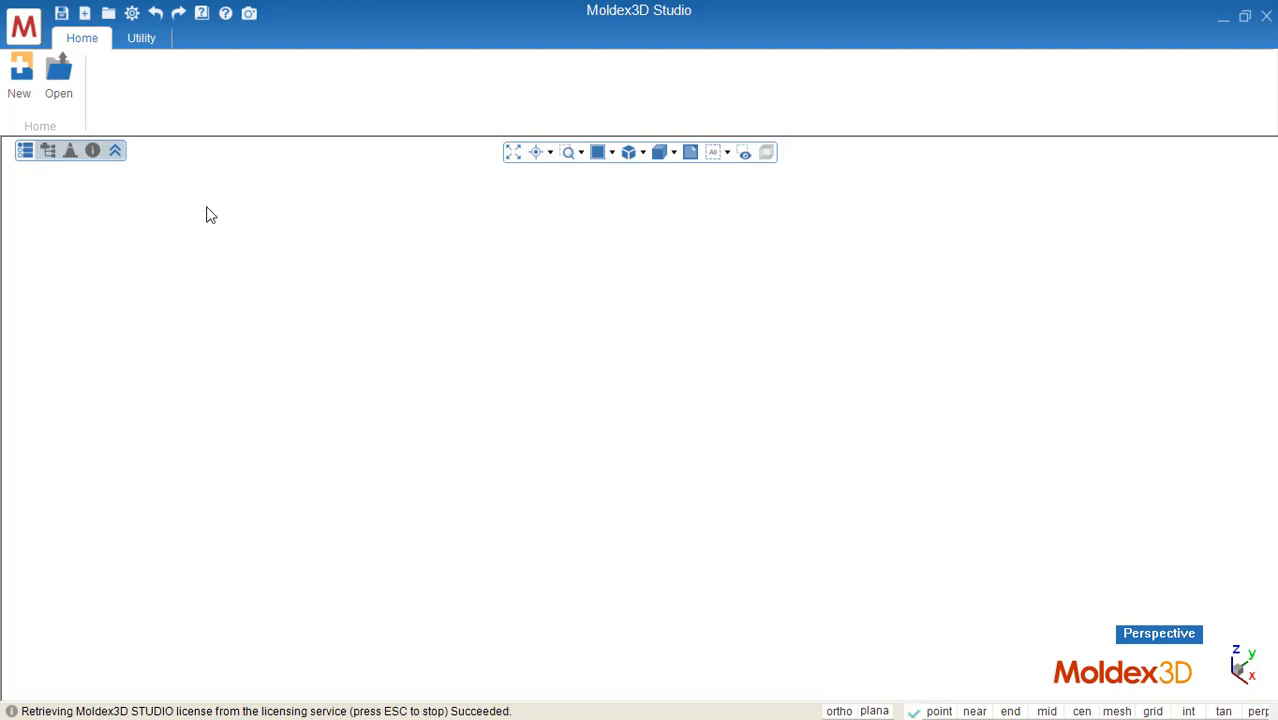
click(20, 80)
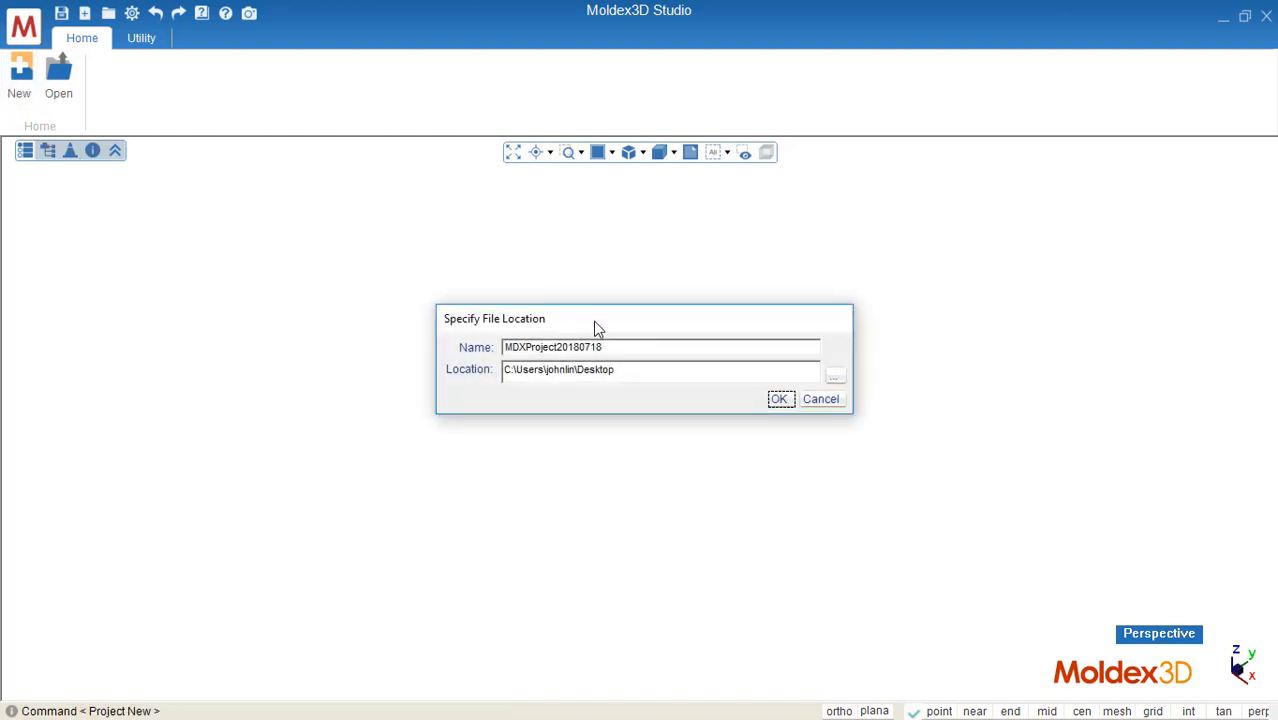
text(Demo)
click(776, 399)
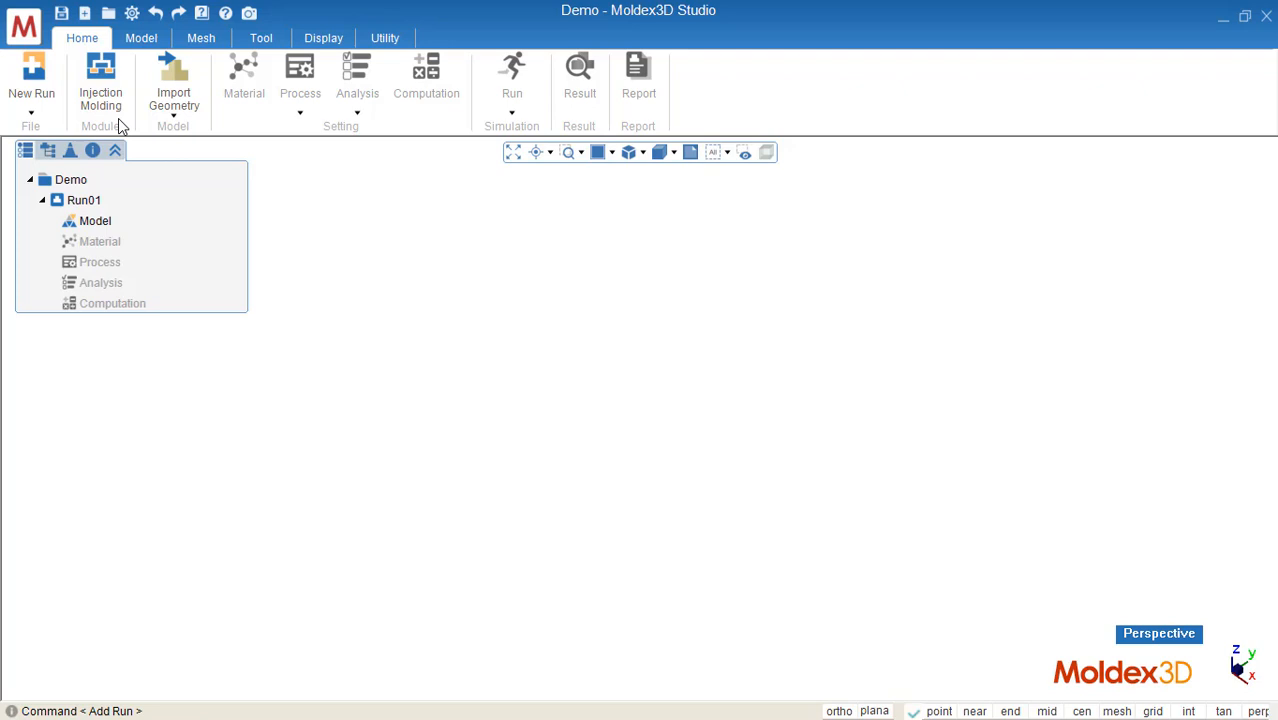
Step: Import the Cavity geometry file with millimetres as its unit
click(174, 115)
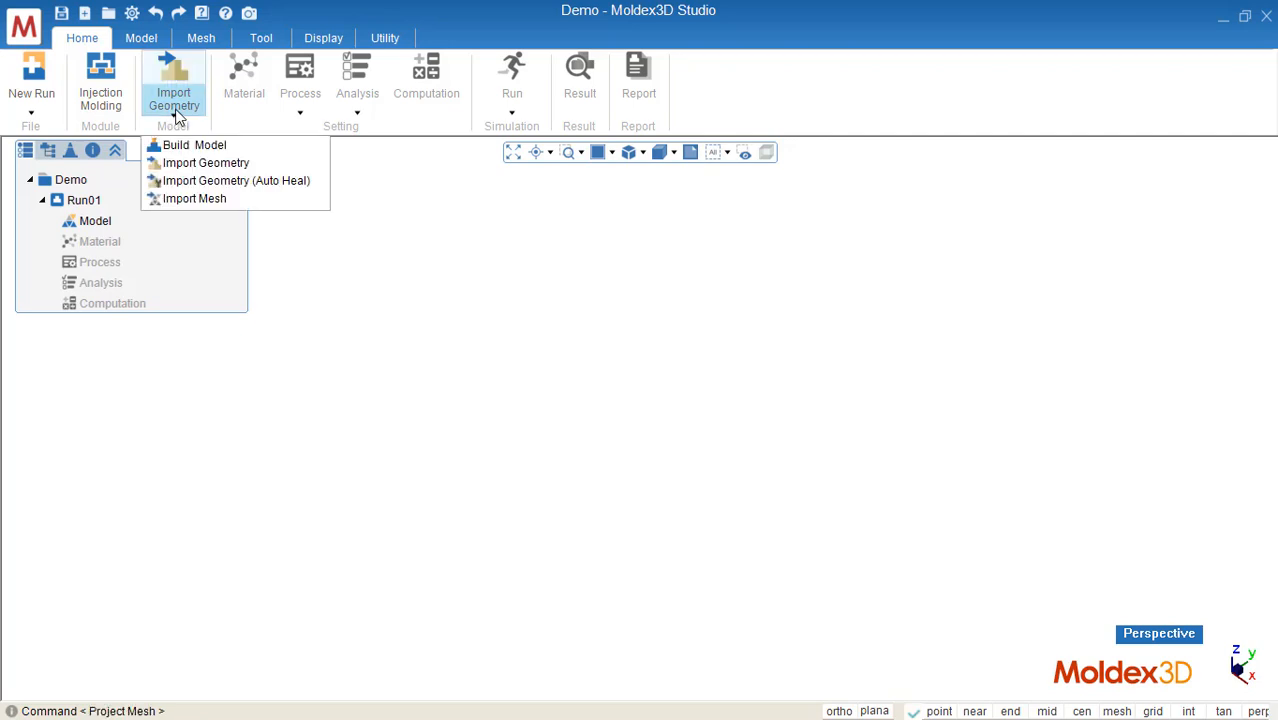
click(186, 161)
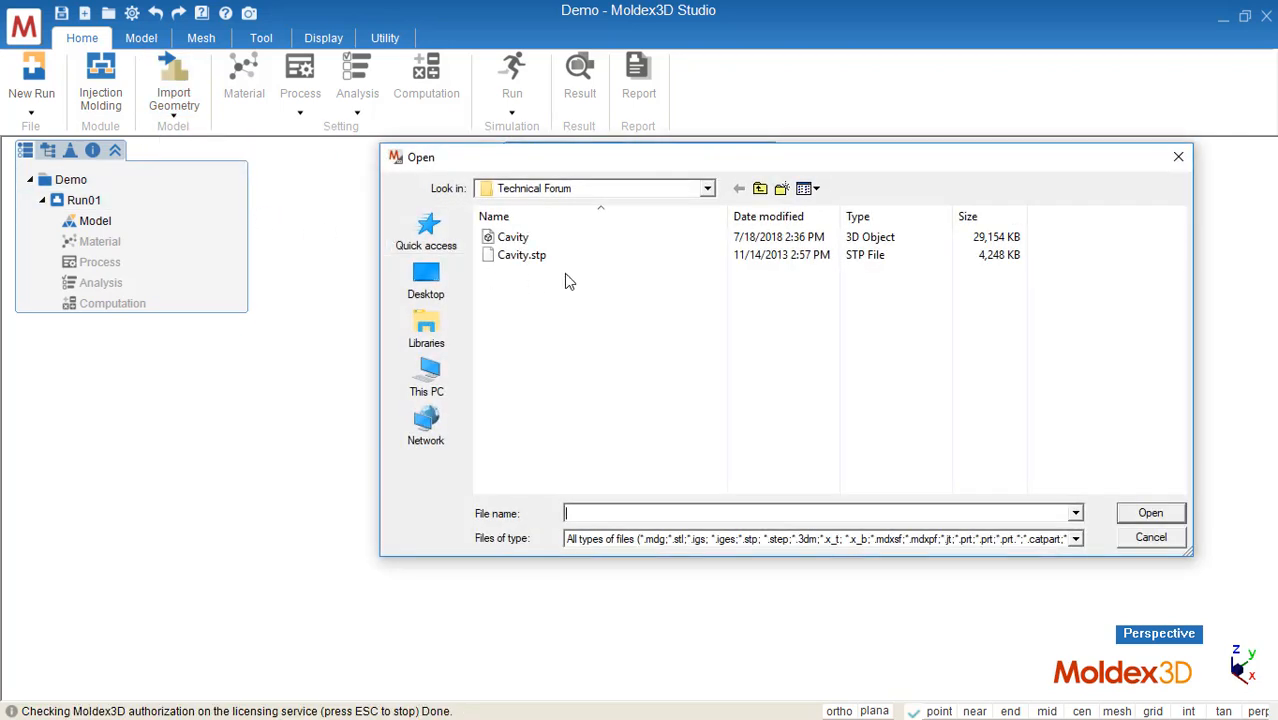
click(551, 237)
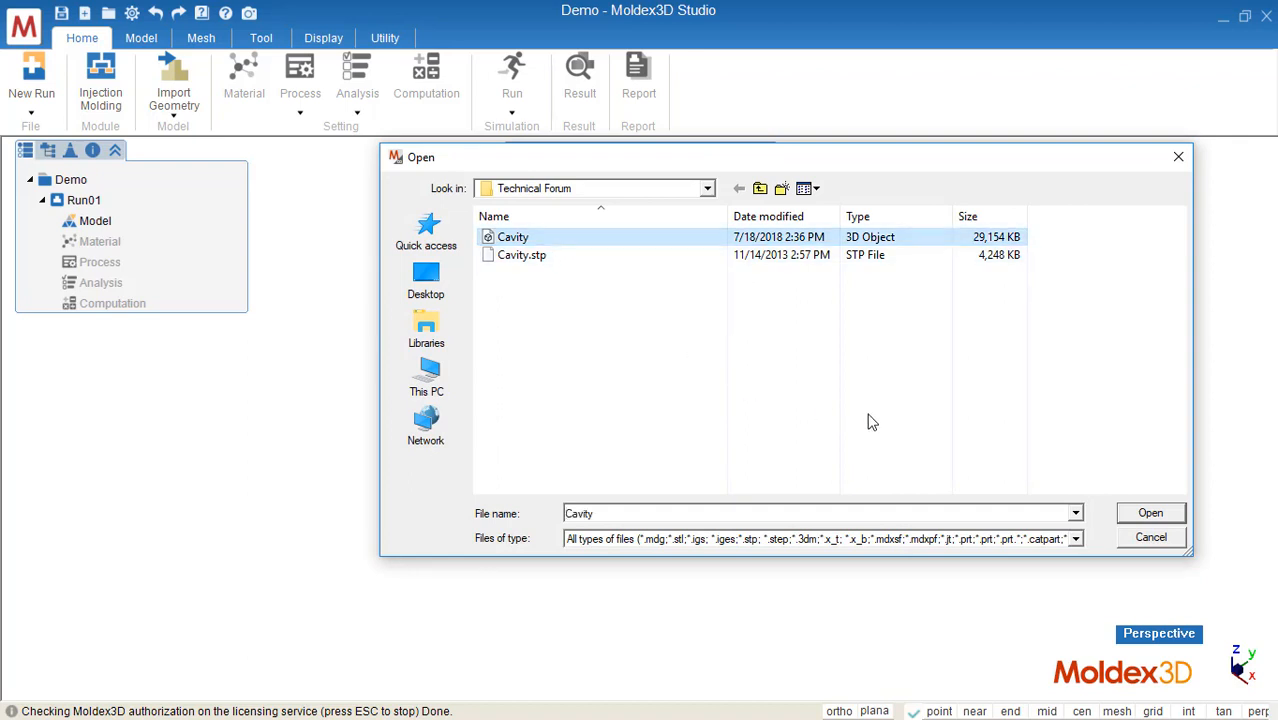
click(1132, 513)
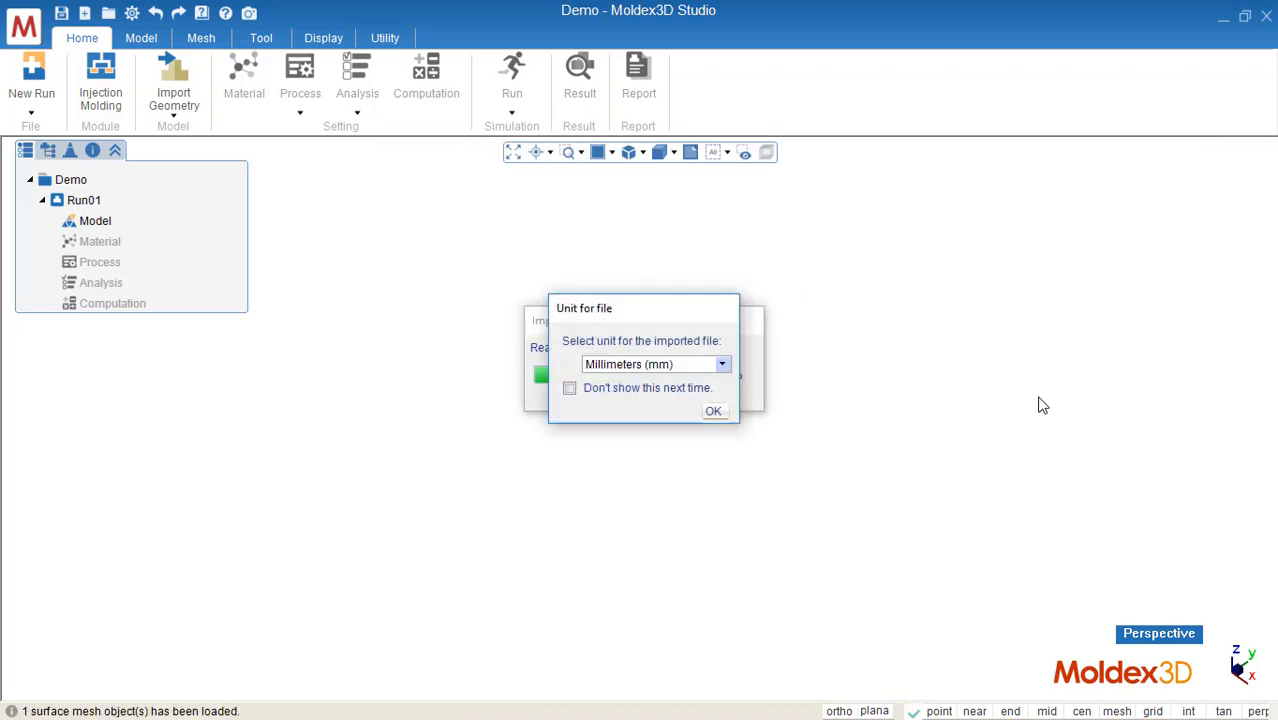
click(713, 411)
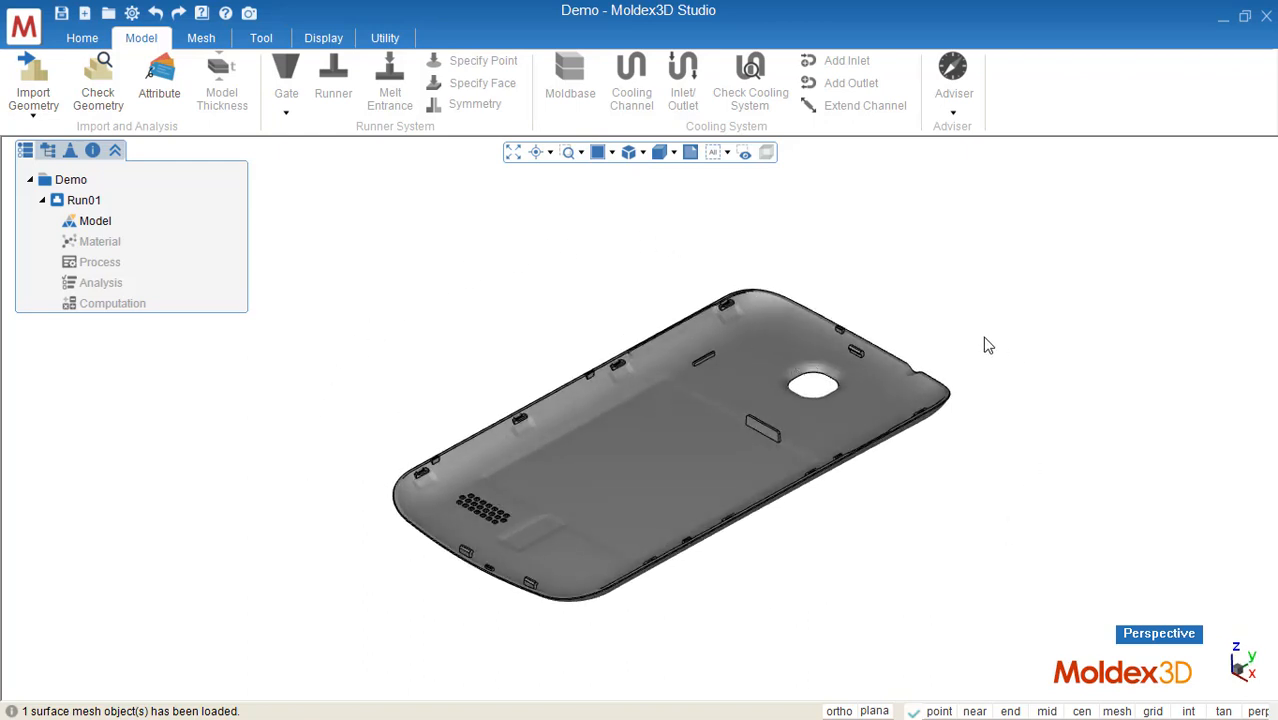
Step: Set the imported model's injection molding attribute to Part
middle_drag(885, 342, 710, 418)
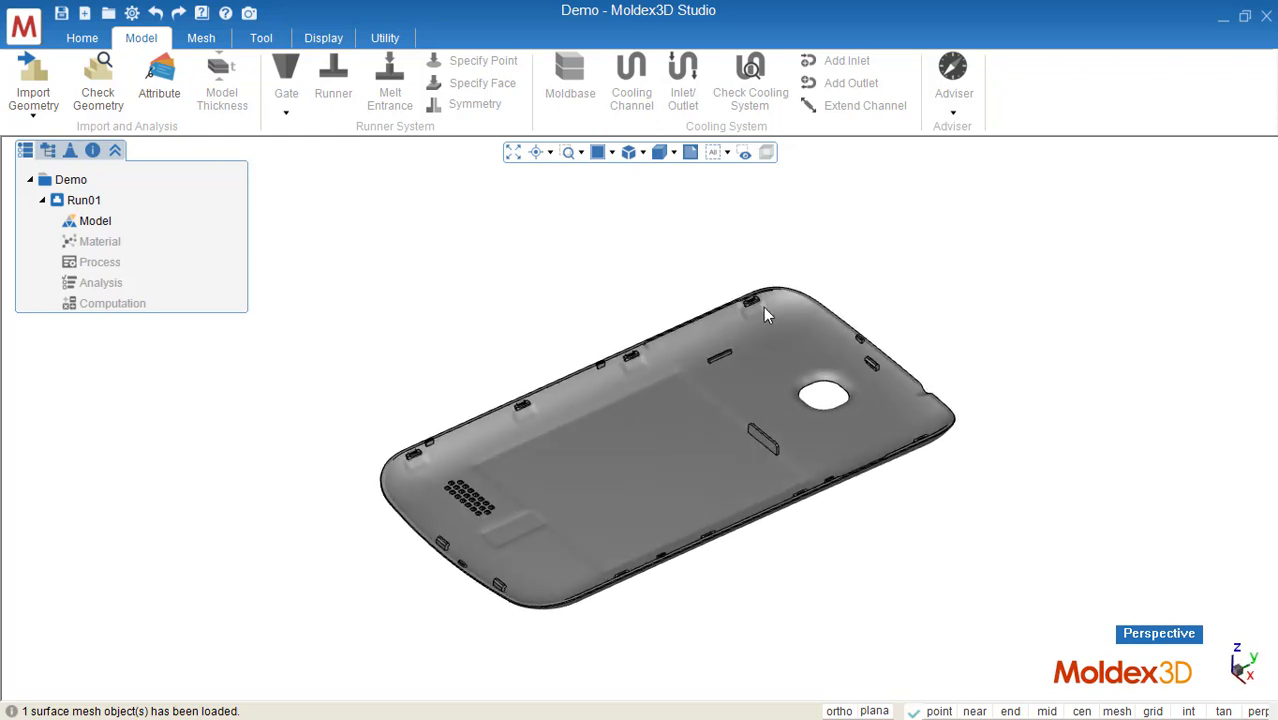
click(681, 414)
click(159, 78)
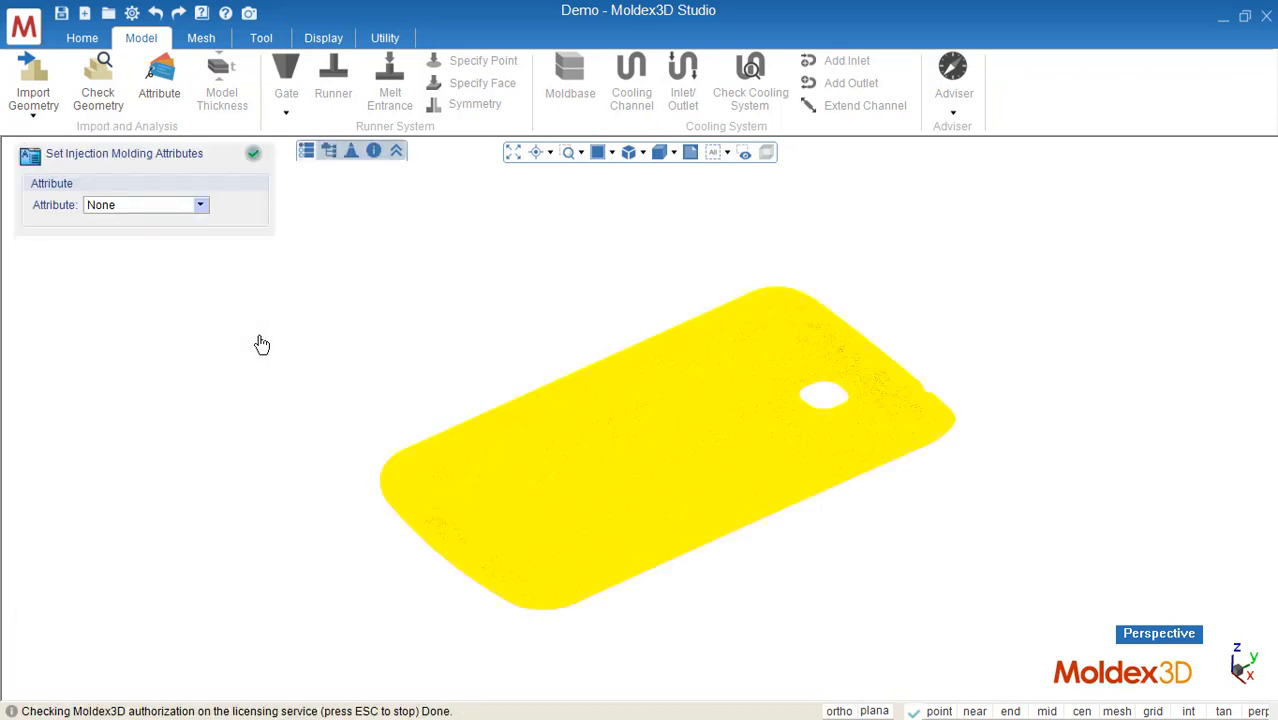
click(195, 206)
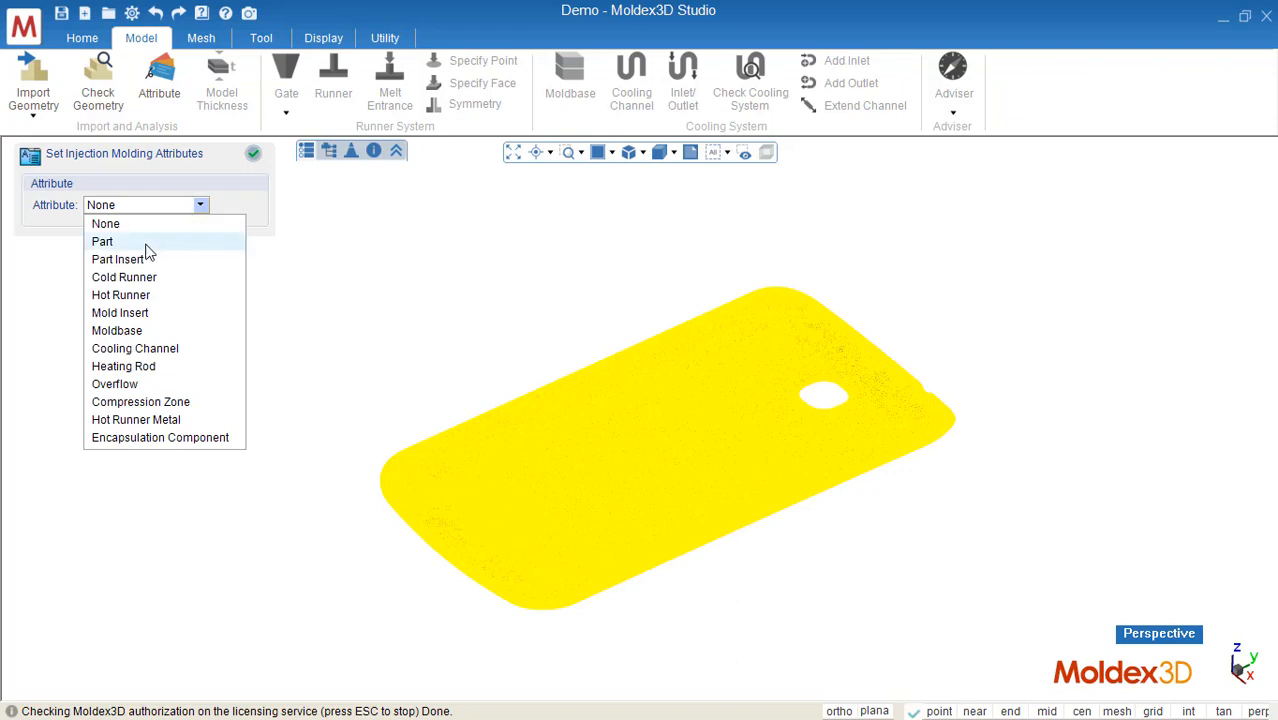
click(145, 246)
click(253, 153)
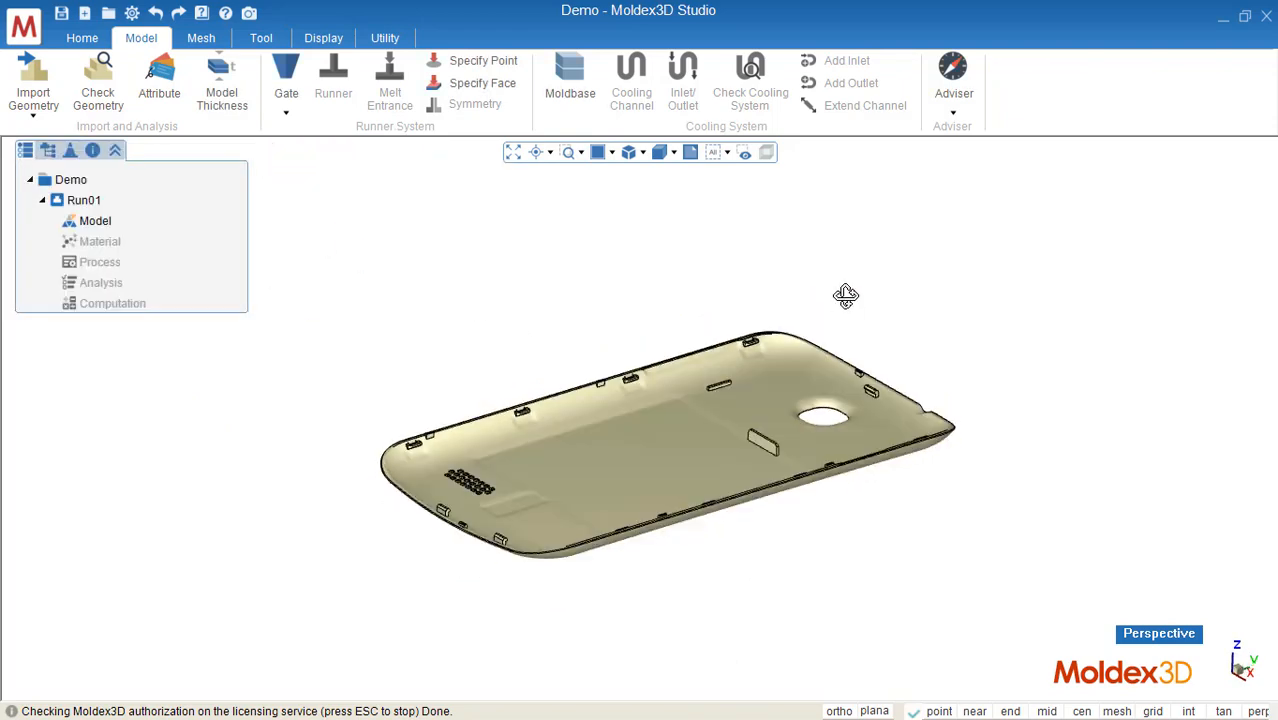
Step: Place a pin gate on the part's surface just beside the round hole
middle_drag(845, 295, 897, 430)
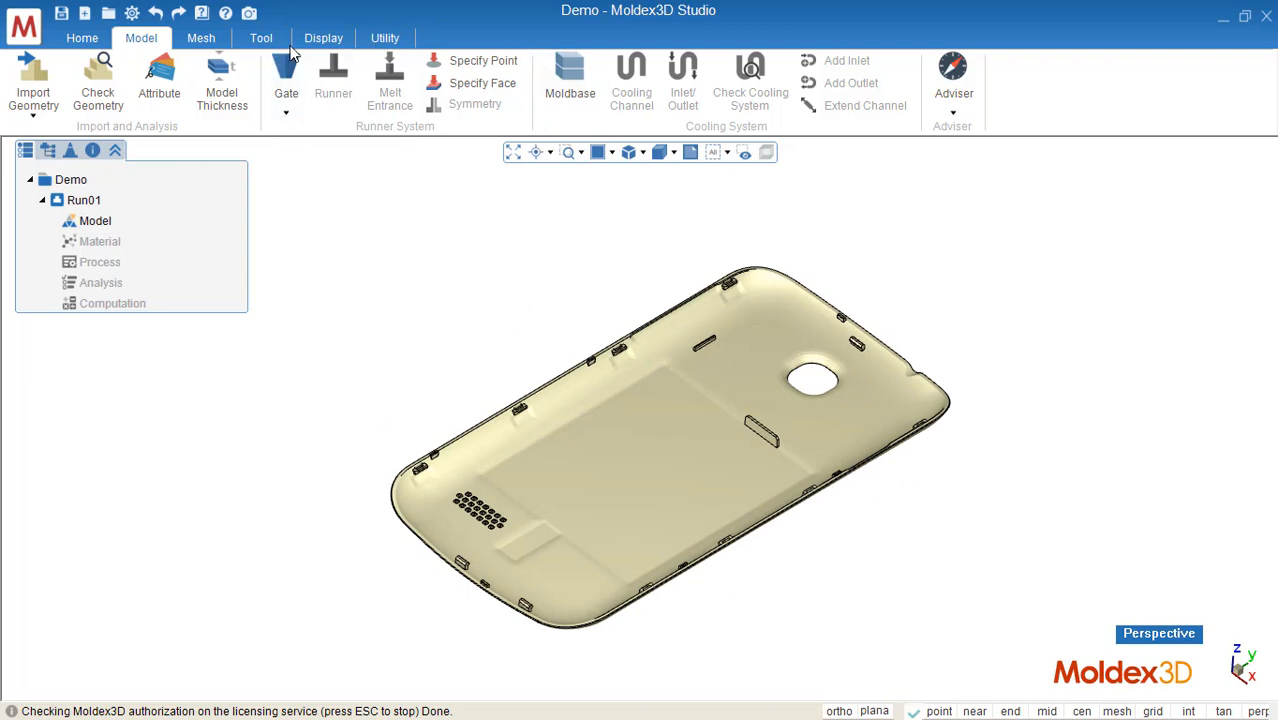
click(287, 113)
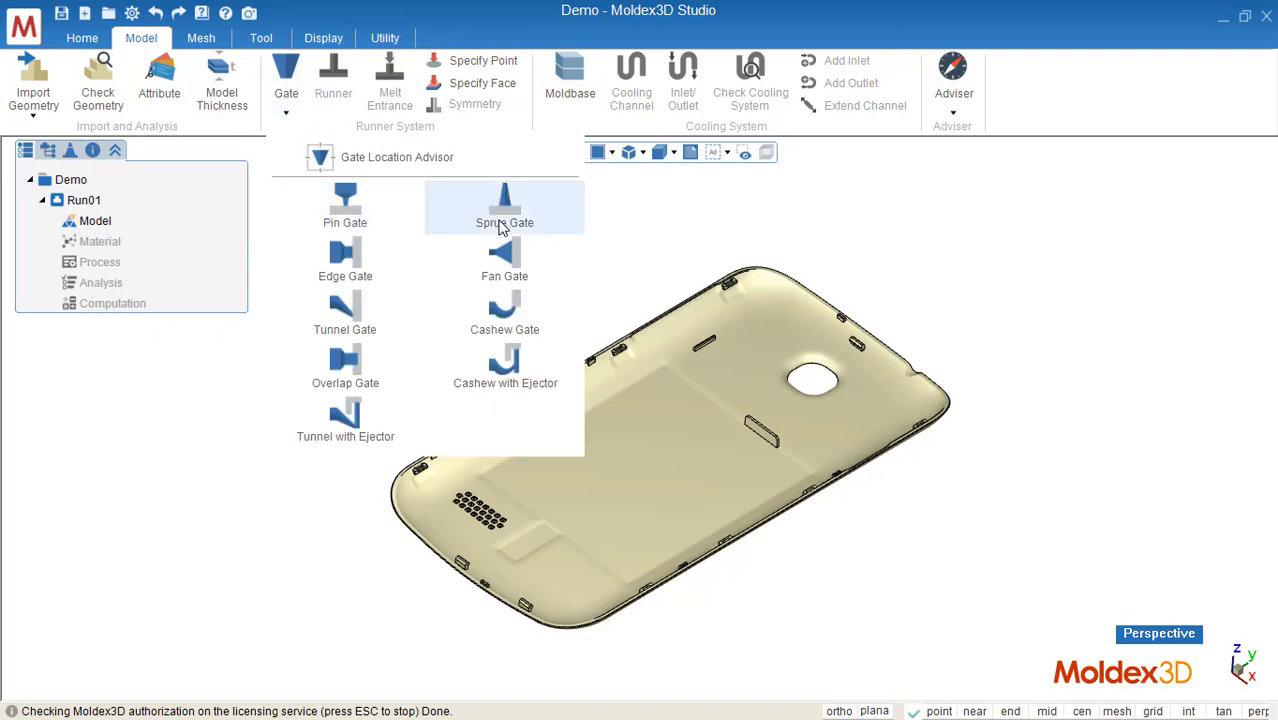
click(345, 210)
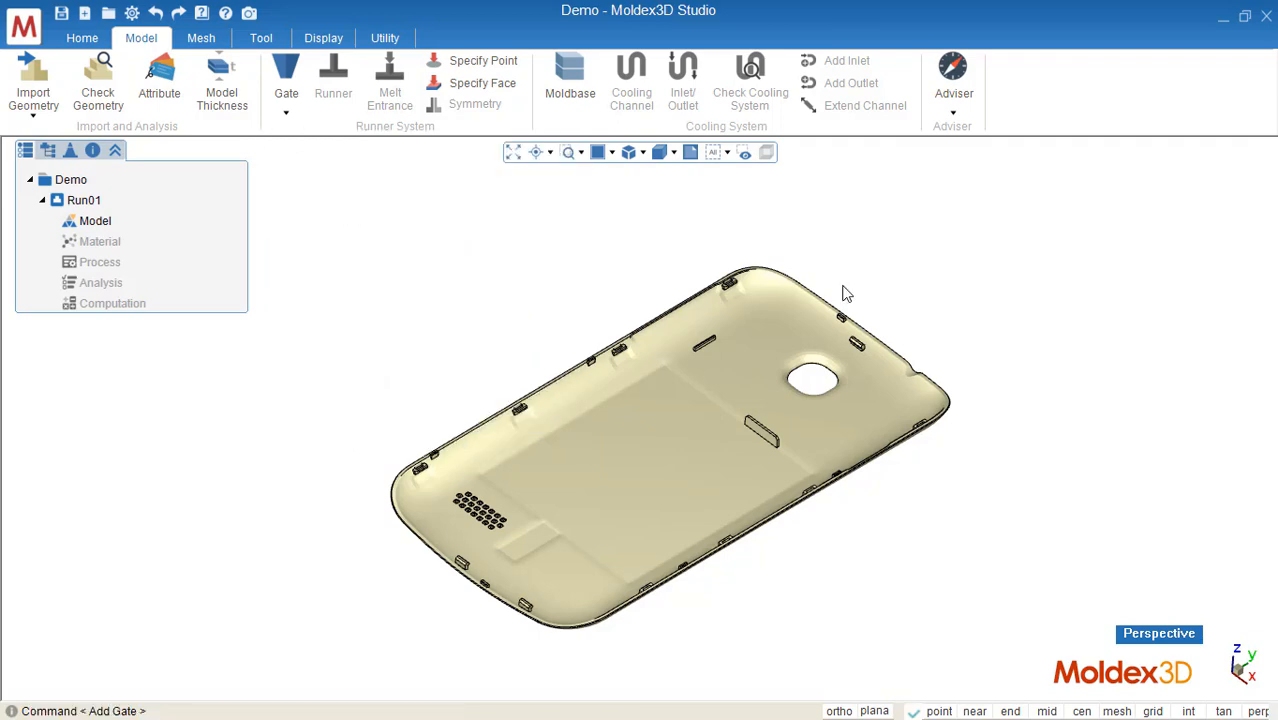
scroll(757, 378, up, 5)
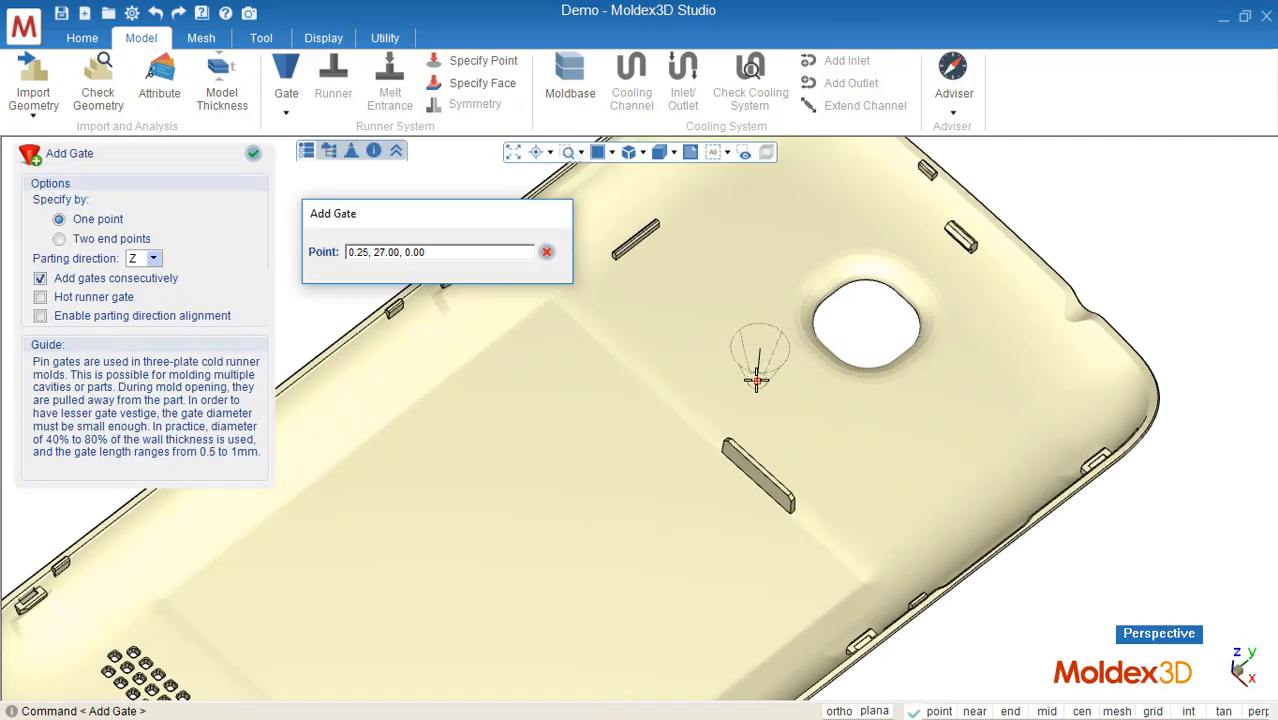
click(757, 378)
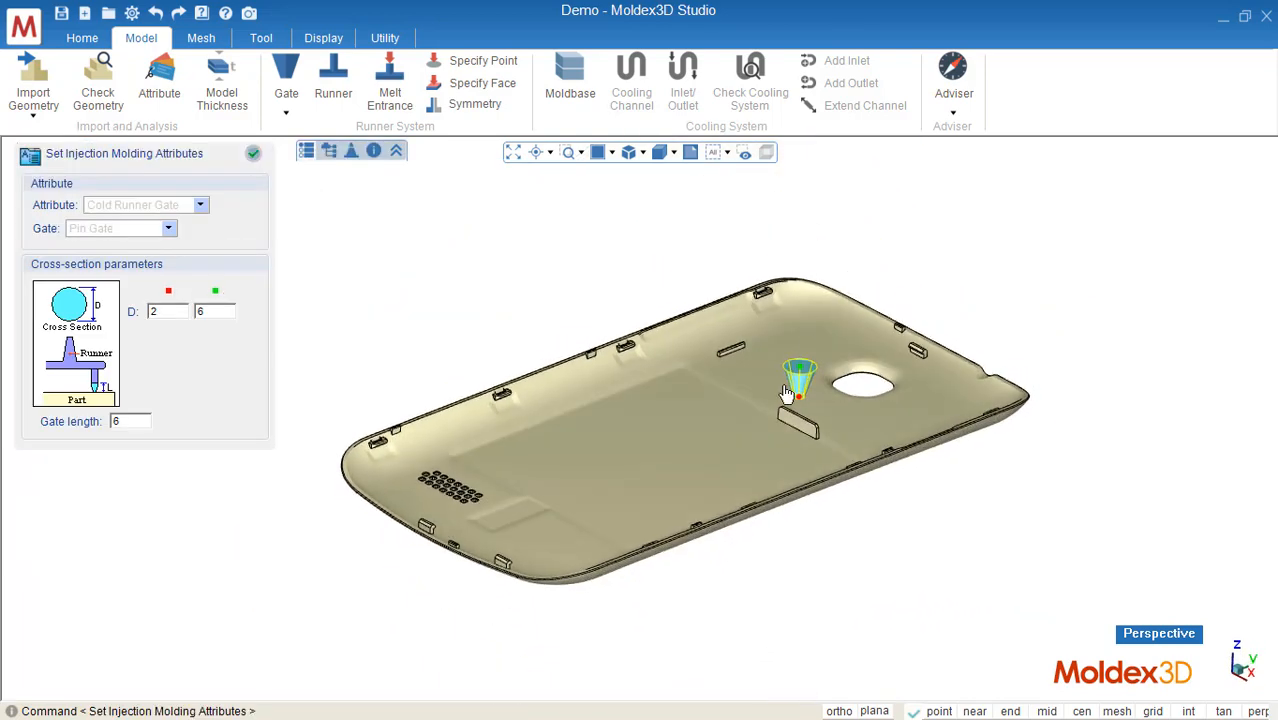
Step: Accept the pin gate's cross-section settings and close the Add Gate command
middle_drag(866, 382, 822, 366)
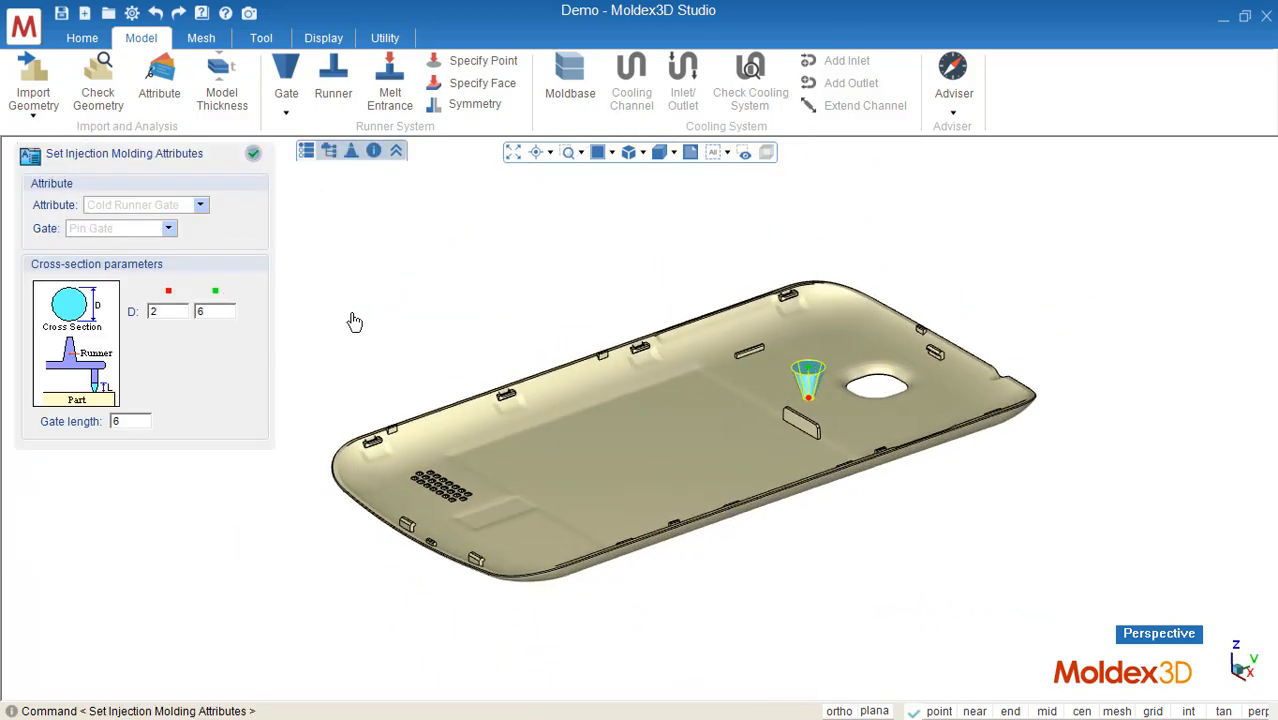
double_click(168, 312)
click(255, 155)
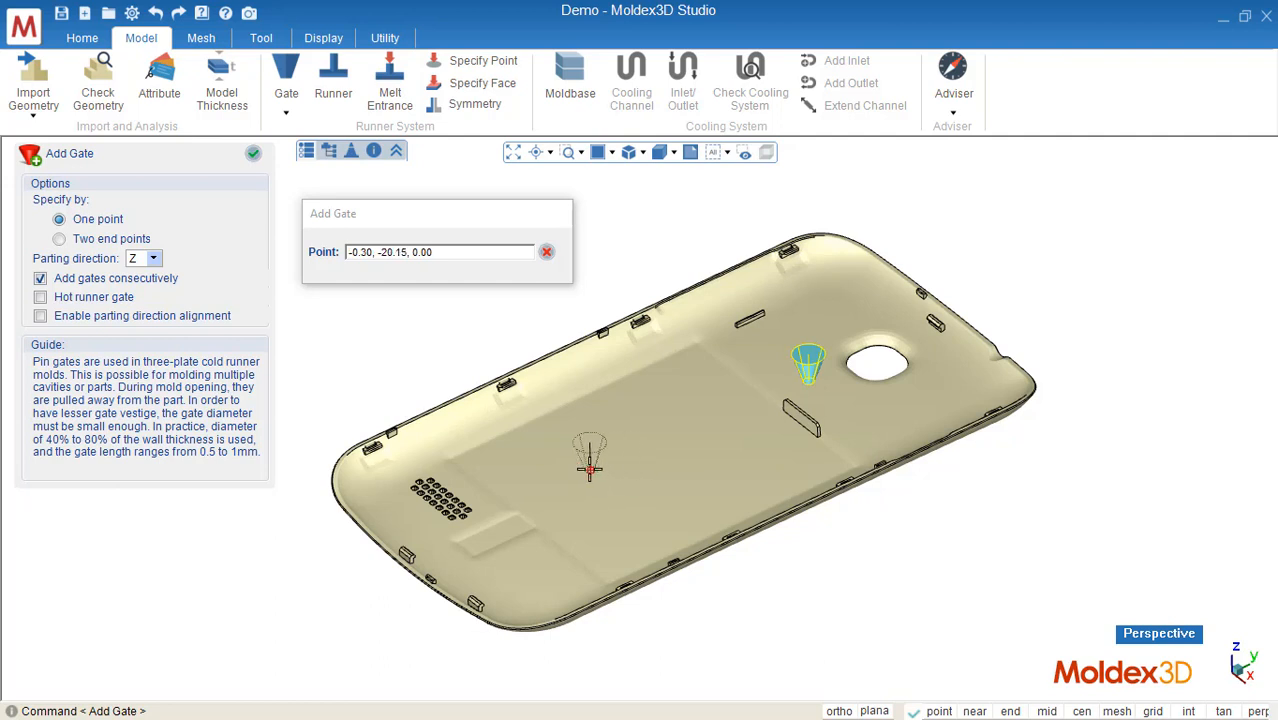
click(253, 157)
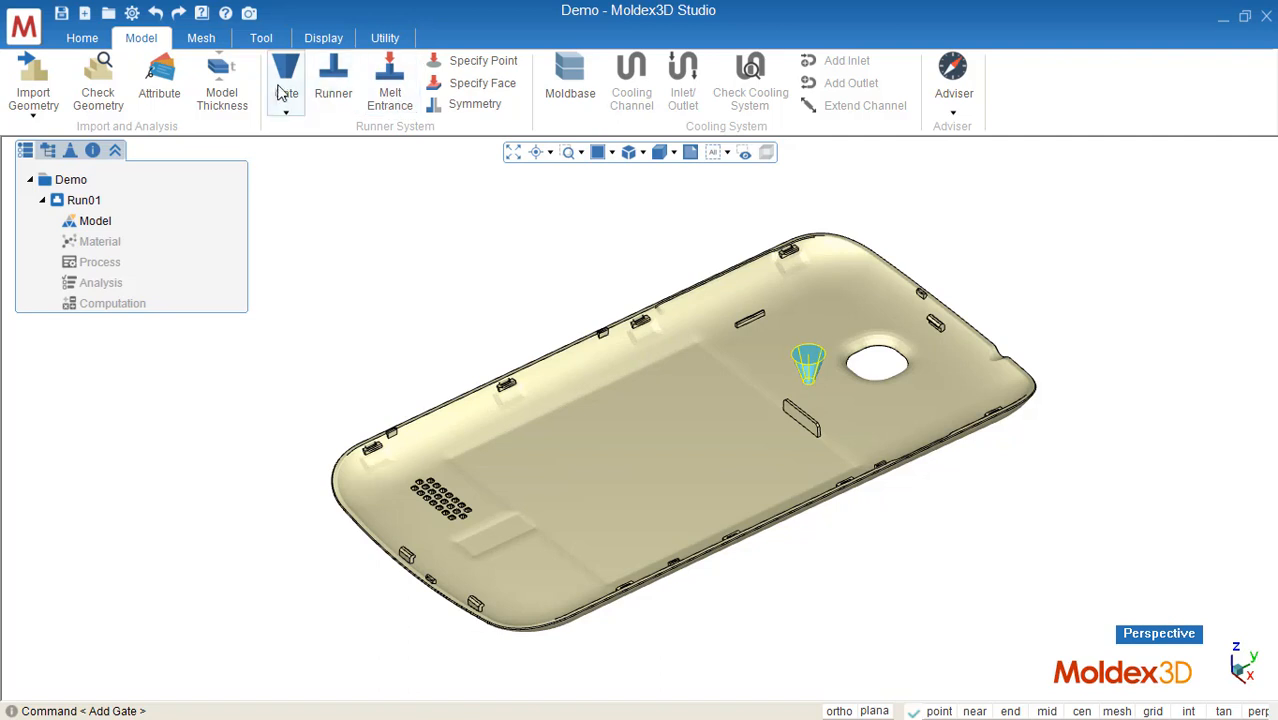
Step: Start the Runner System Wizard with the parting direction at -Z and move to the sprue settings
click(334, 96)
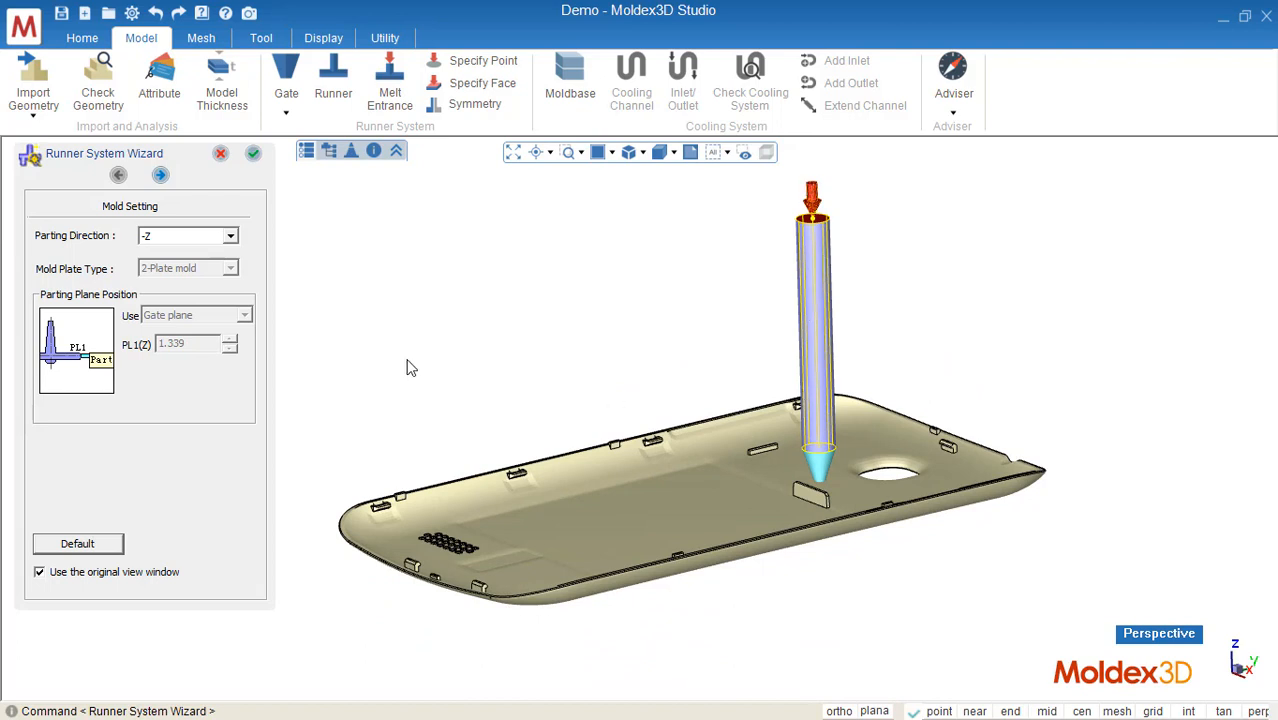
click(155, 241)
click(155, 241)
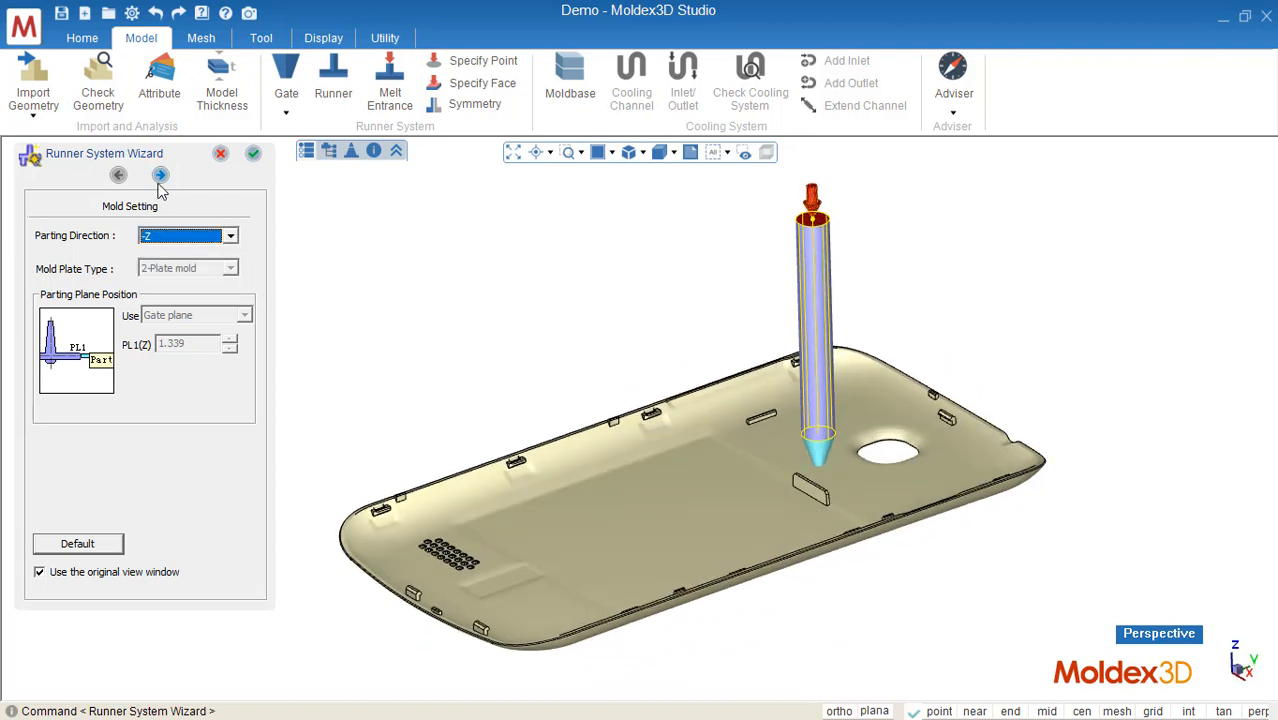
click(160, 175)
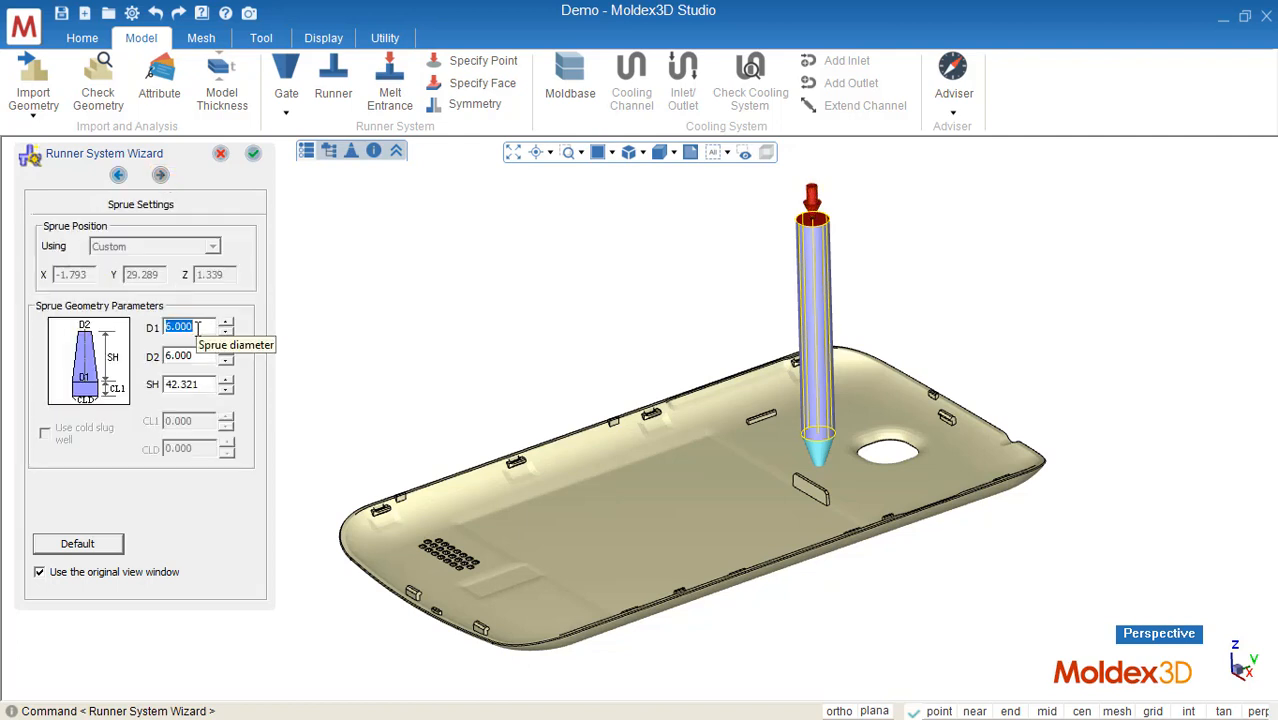
Step: Set the sprue's D2 to 5 and its height SH to 44.321, then finish the runner wizard
scroll(200, 327, down, 1)
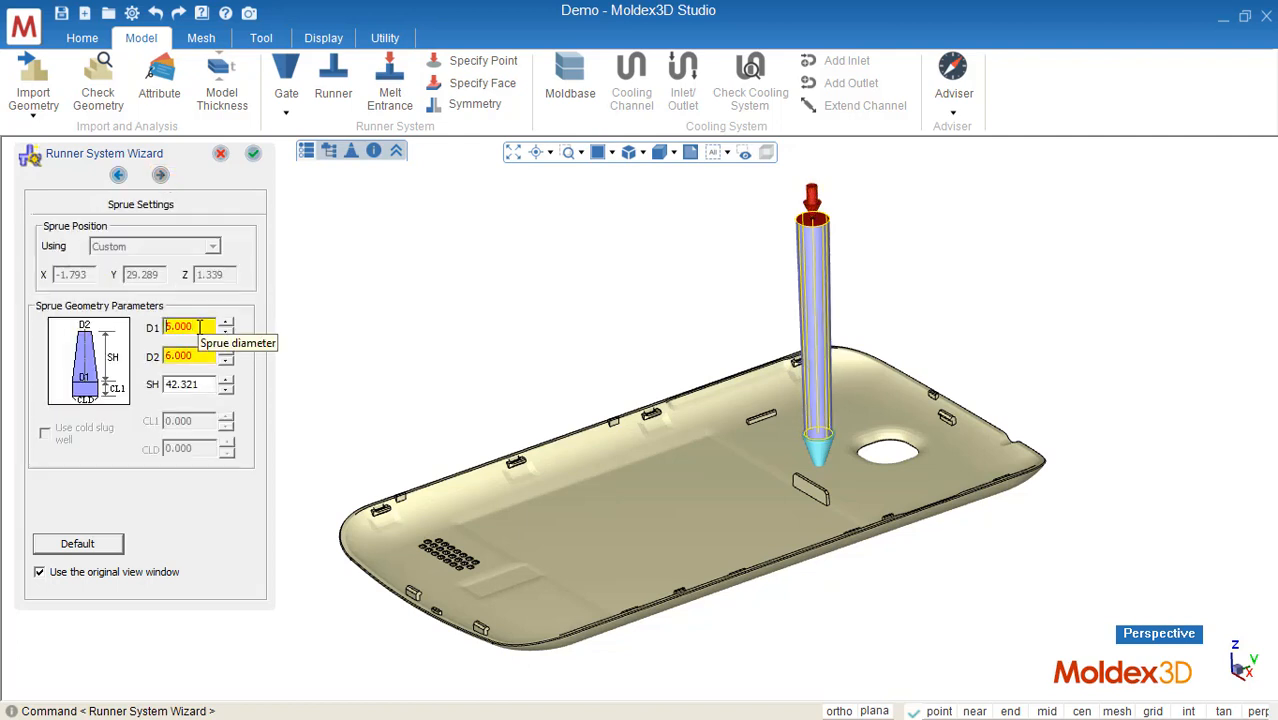
scroll(200, 327, up, 1)
click(202, 351)
scroll(202, 351, up, 1)
scroll(202, 351, down, 2)
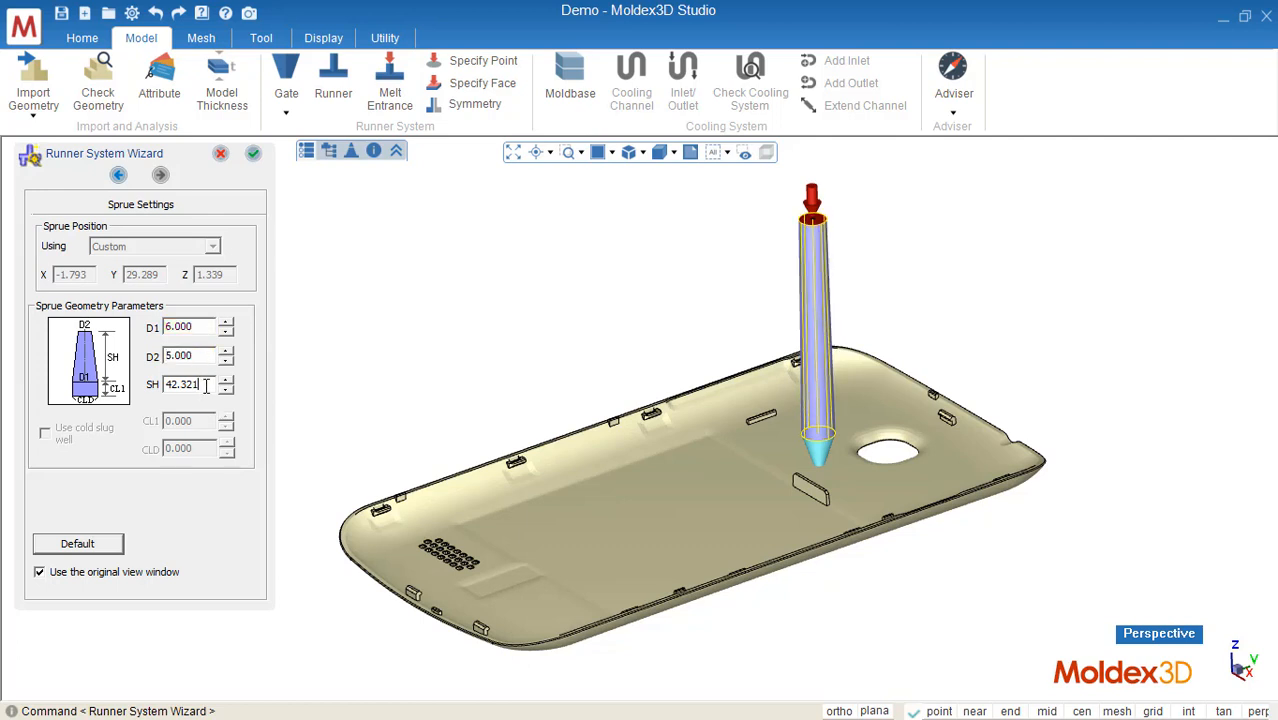
scroll(206, 386, up, 2)
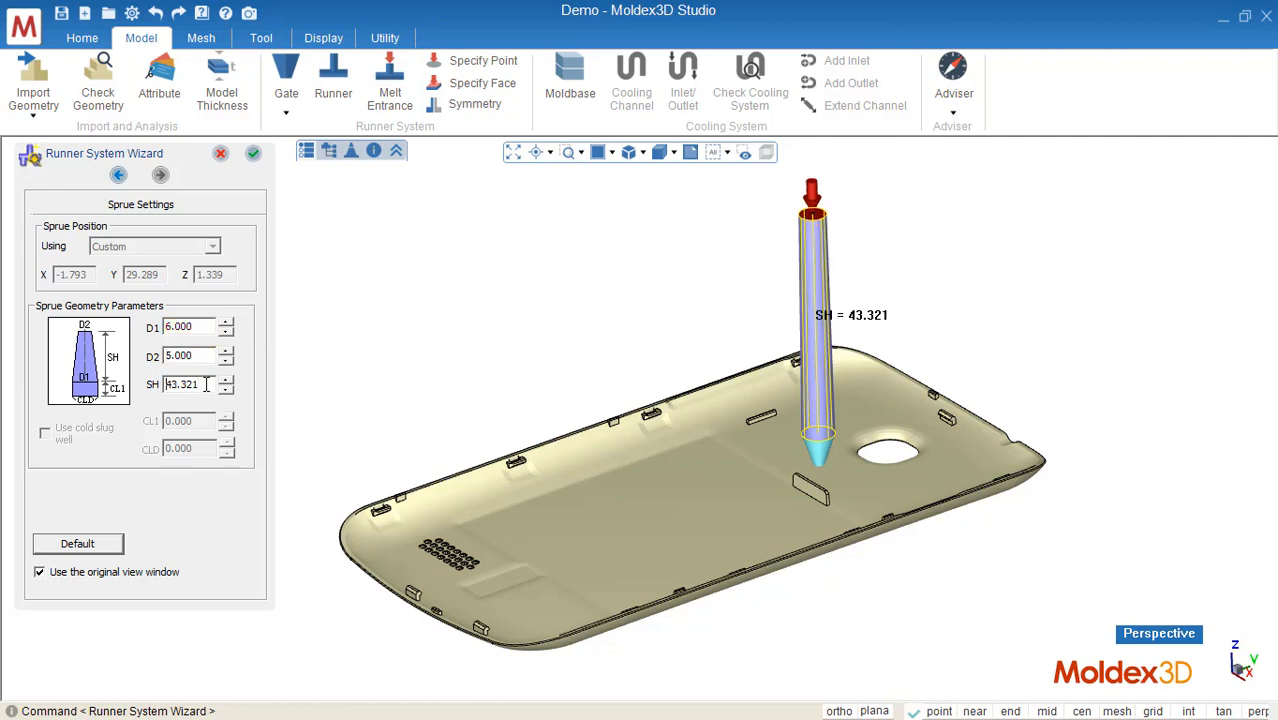
click(254, 156)
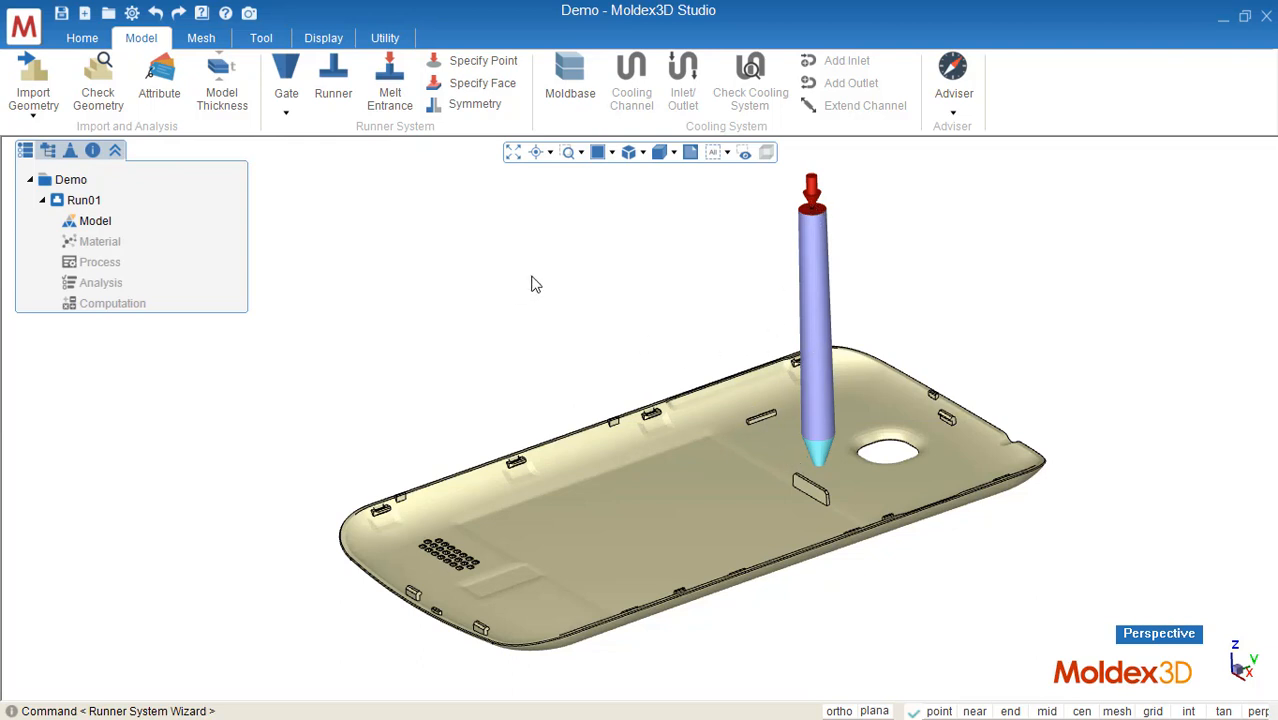
Step: Create a moldbase around the part through the Moldbase Wizard's size and height pages
click(570, 82)
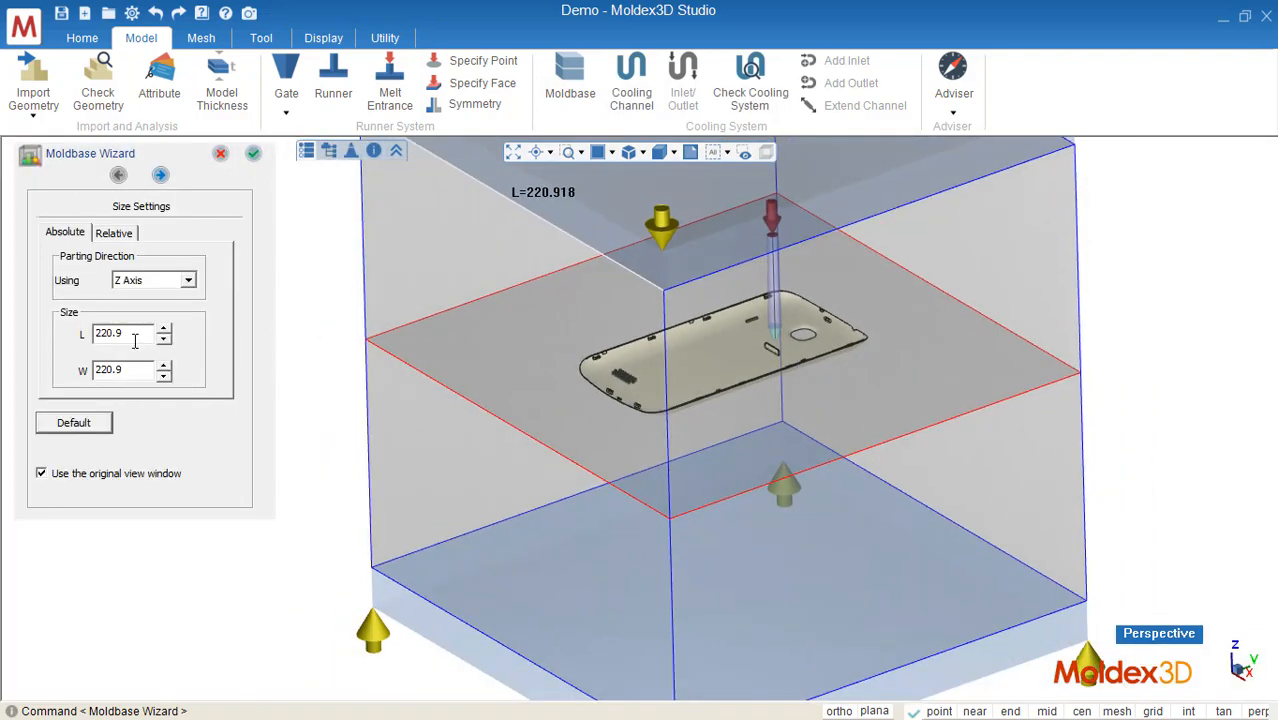
drag(137, 333, 63, 328)
click(160, 175)
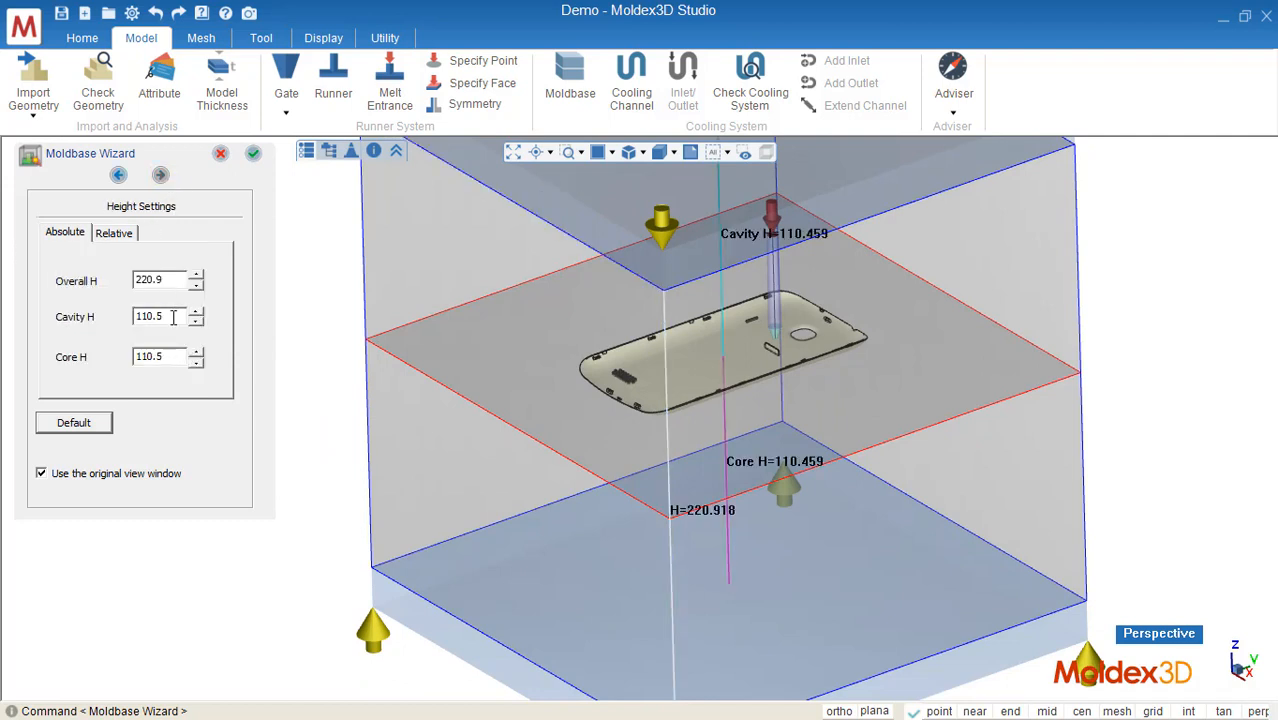
drag(170, 317, 79, 320)
drag(175, 357, 117, 362)
click(253, 153)
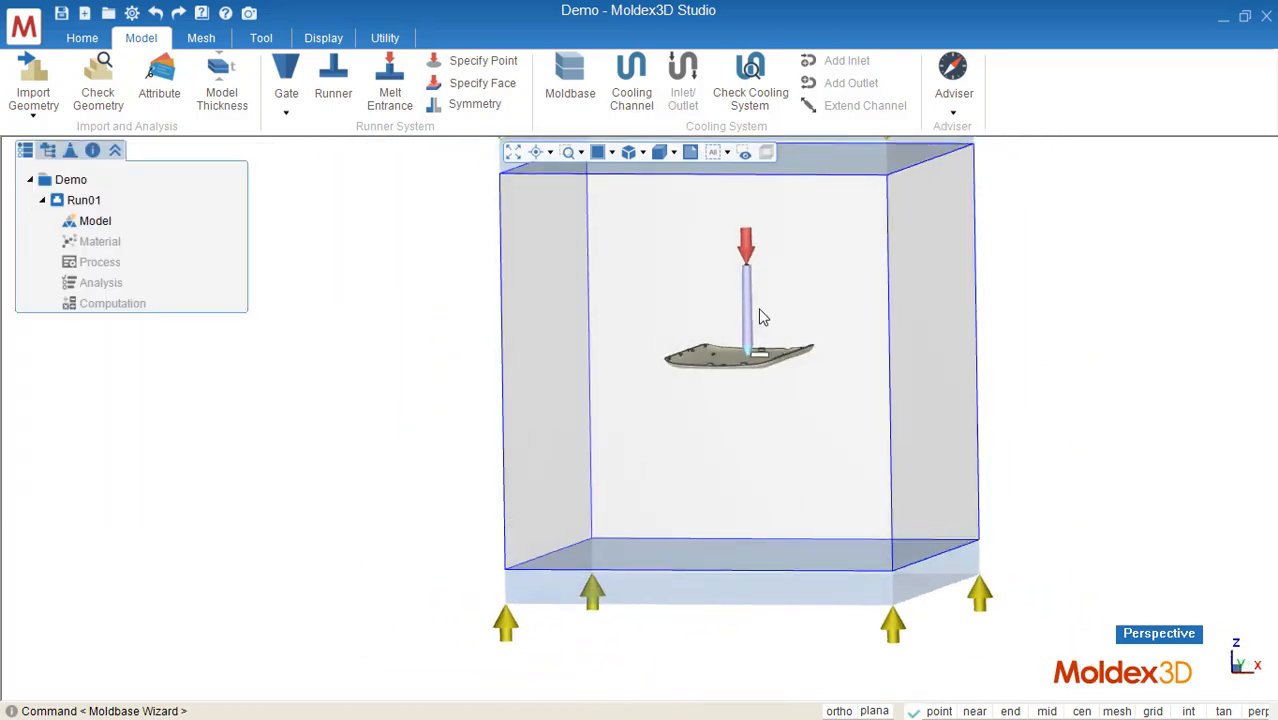
Step: Start the Cooling Channel Layout Wizard and set the channel direction to Y-Axis
middle_drag(834, 307, 848, 348)
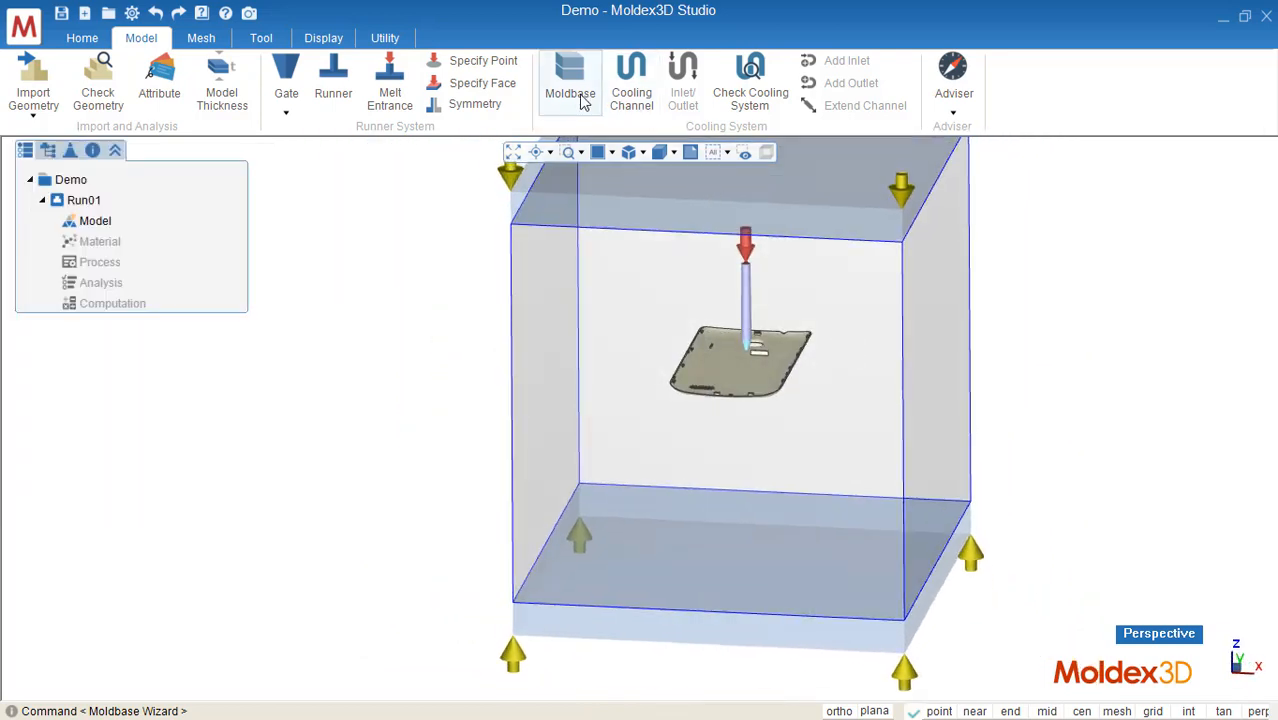
click(639, 106)
middle_drag(998, 421, 703, 327)
scroll(703, 325, up, 3)
click(150, 268)
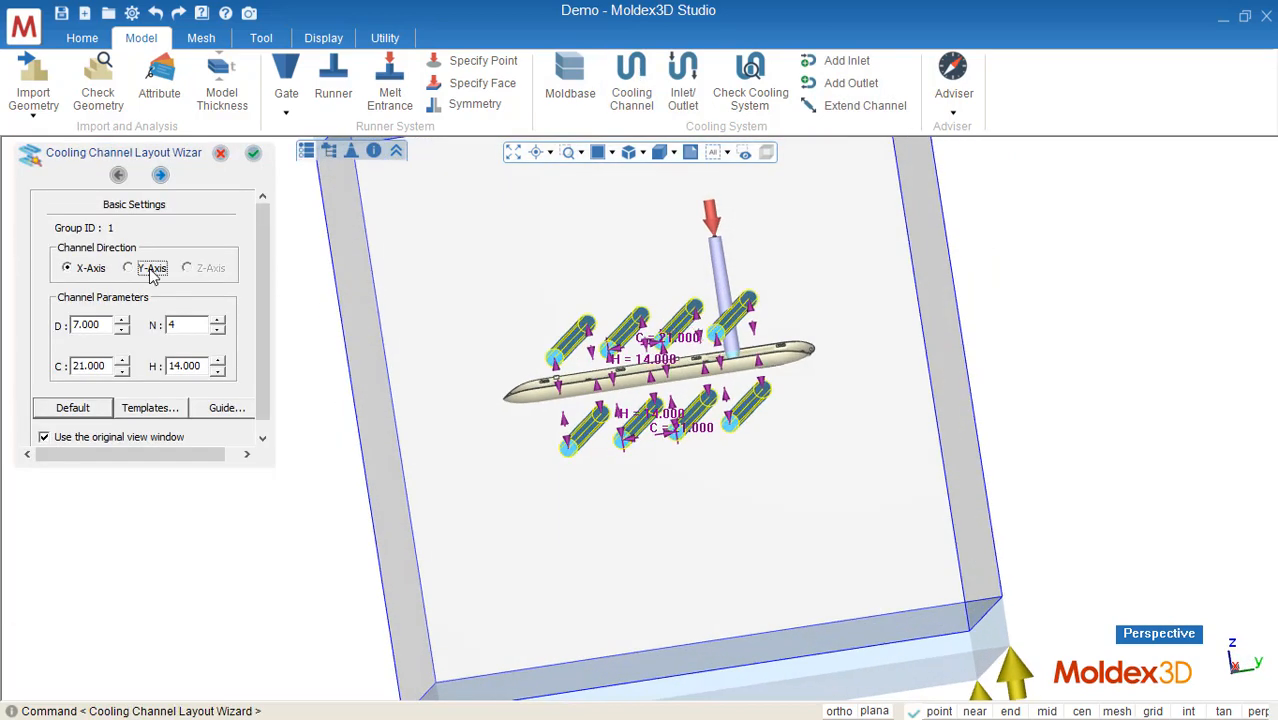
Step: Set the cooling channel spacing C to 22
middle_drag(1023, 390, 668, 317)
scroll(667, 358, up, 3)
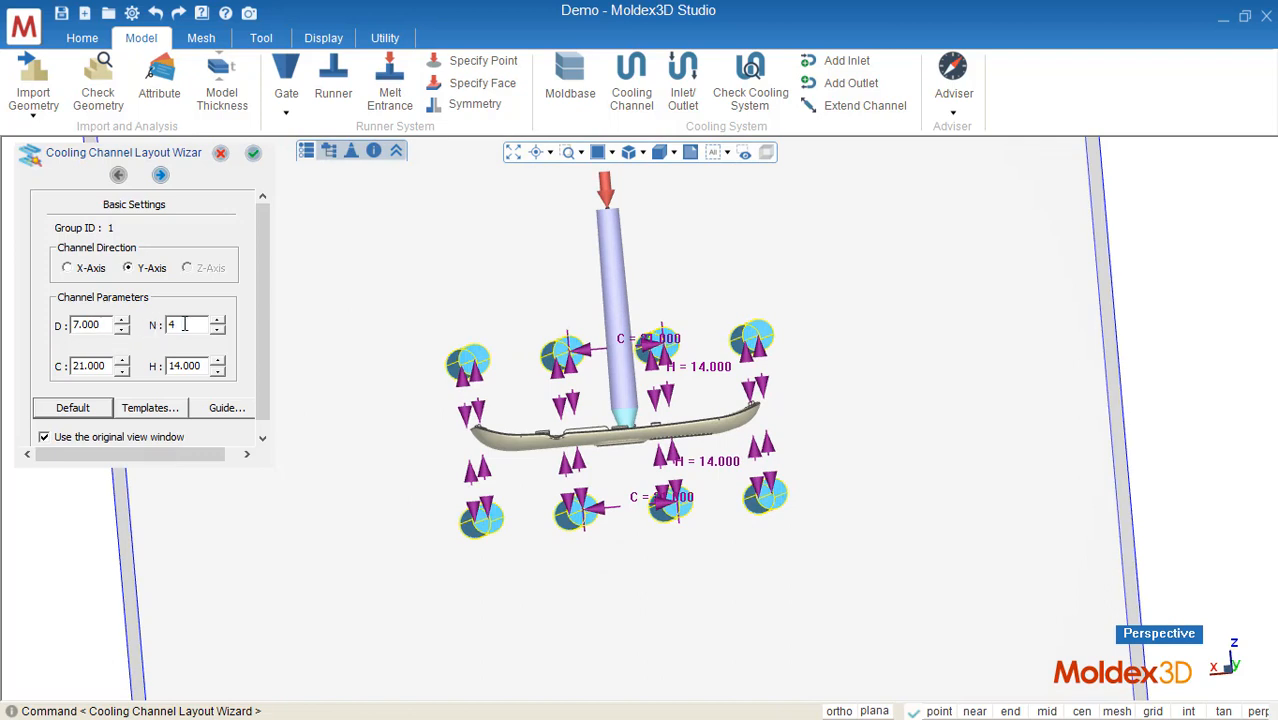
text(5)
scroll(108, 367, up, 1)
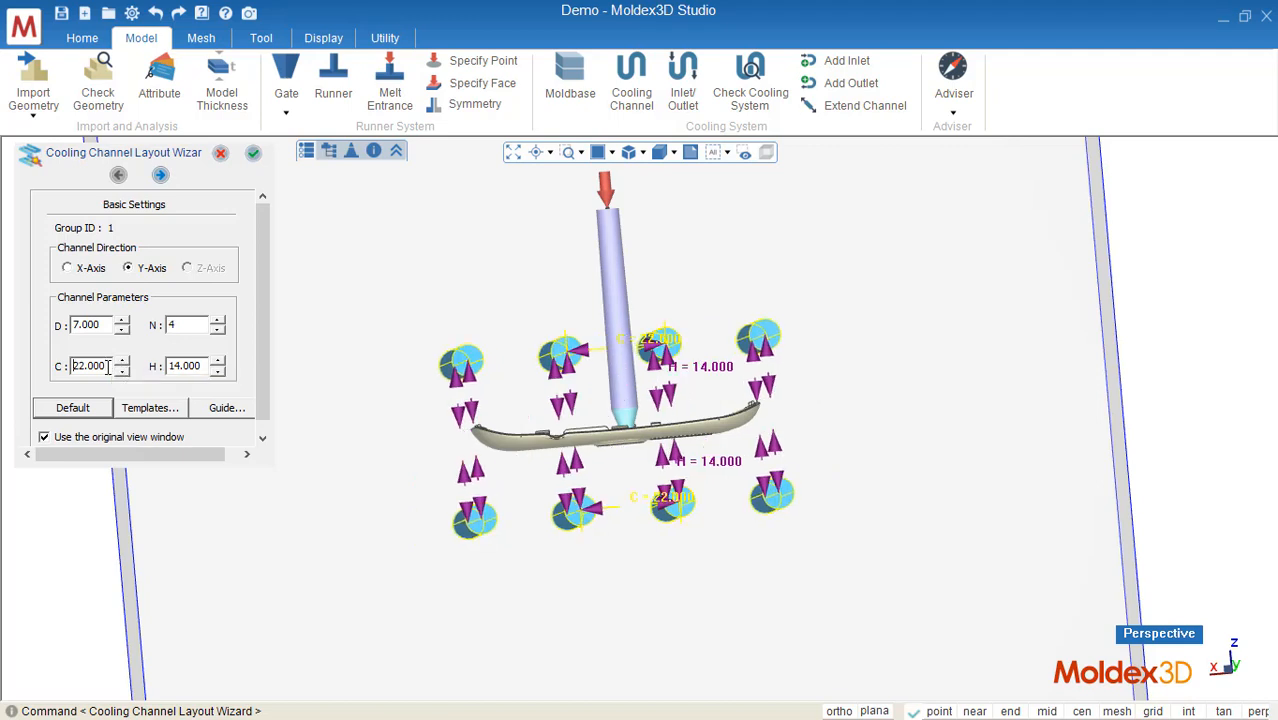
Step: Increase the cooling channel spacing C and finish the cooling channel wizard with channels above and below the part
scroll(108, 367, up, 1)
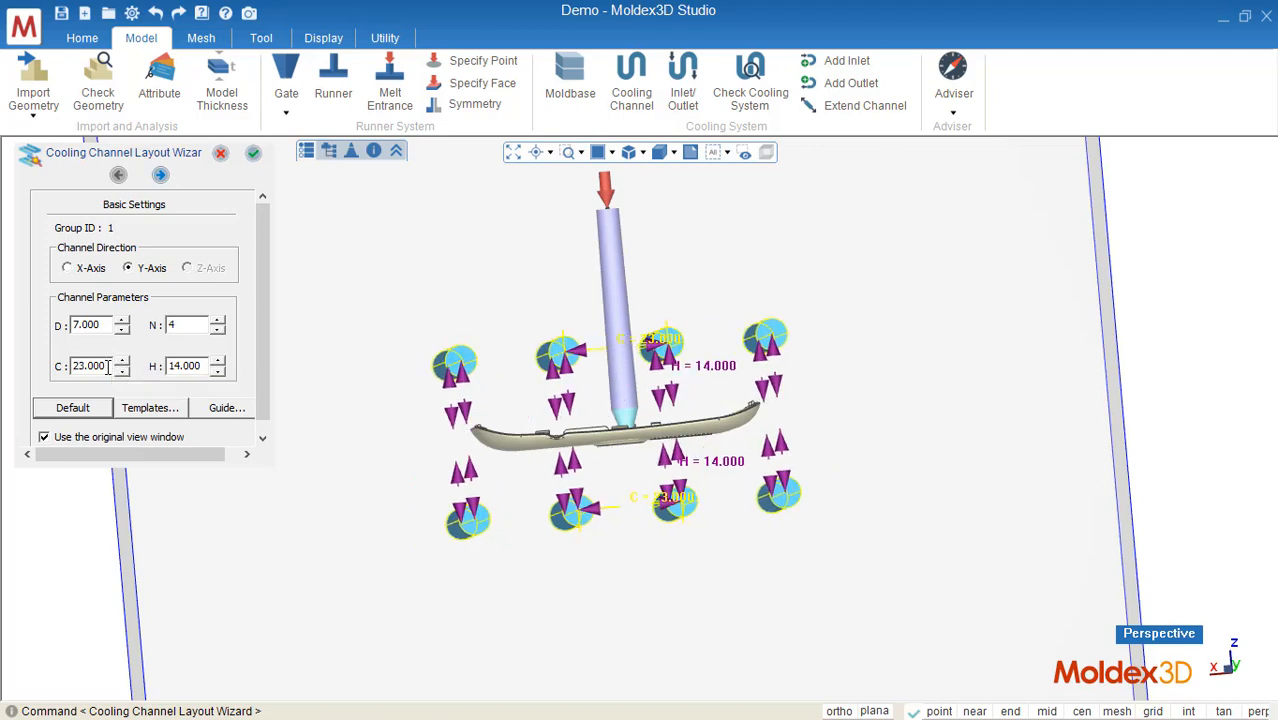
scroll(108, 367, up, 1)
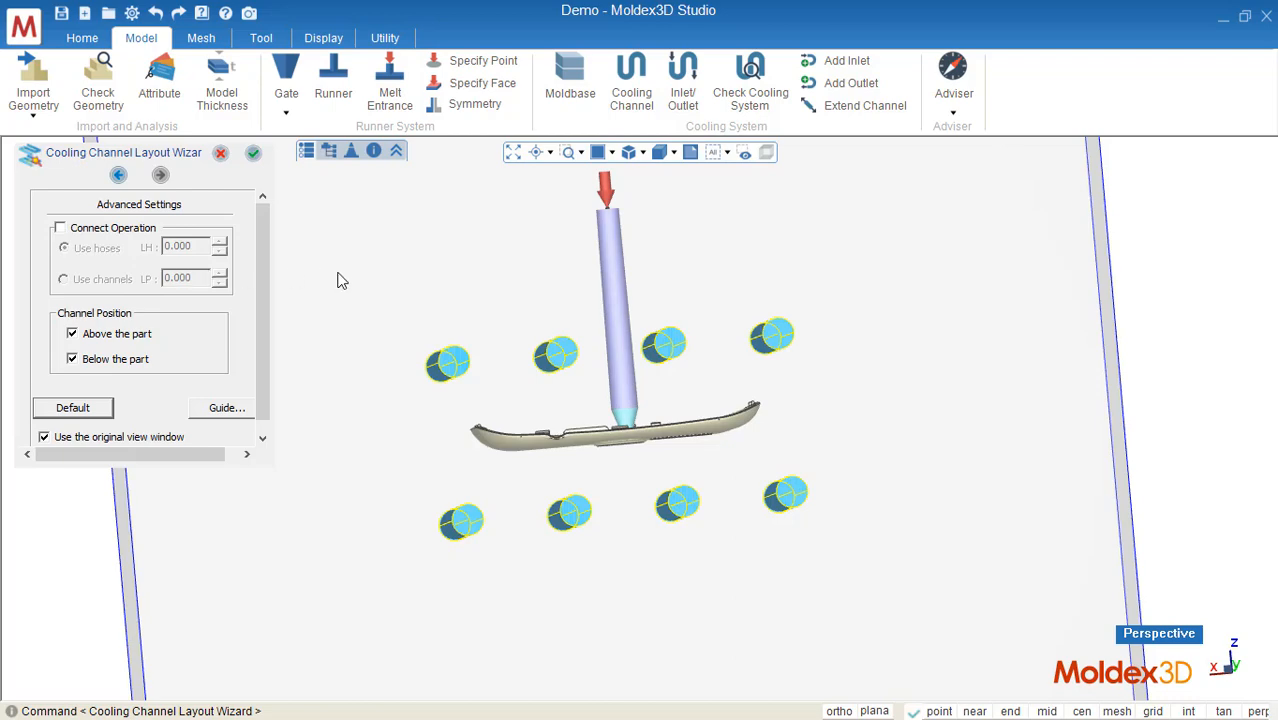
middle_drag(640, 318, 845, 342)
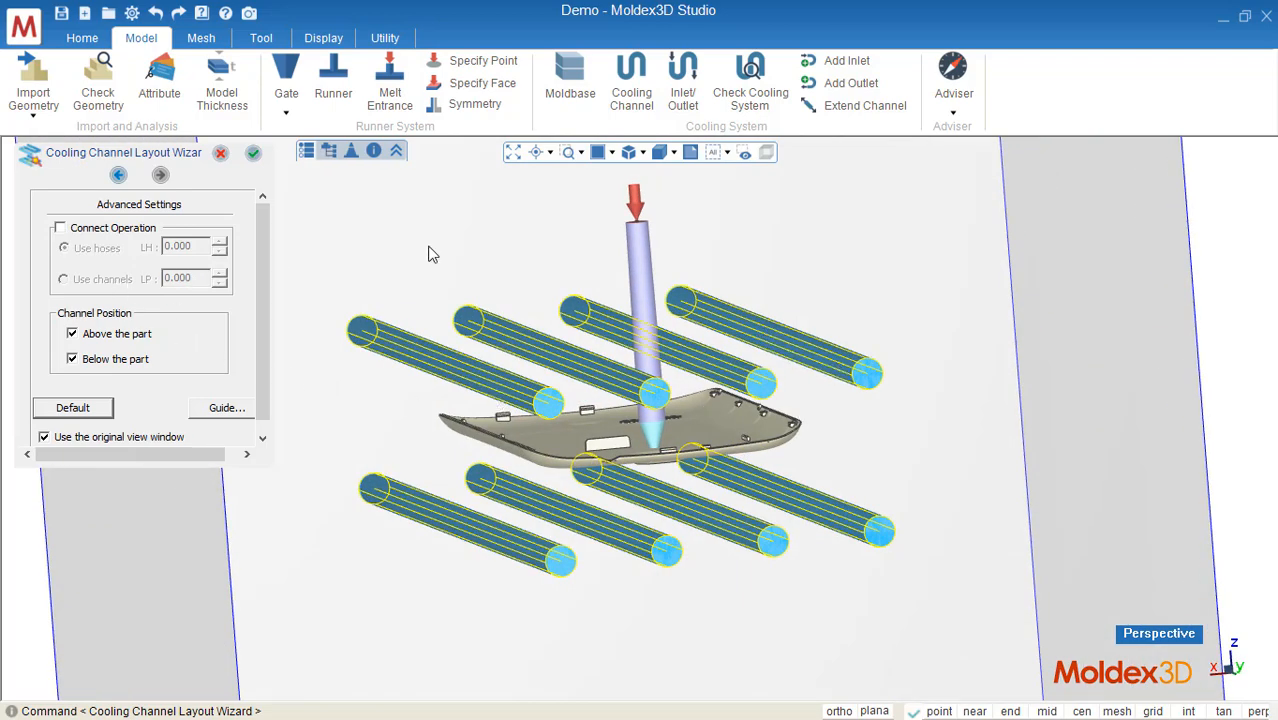
click(254, 153)
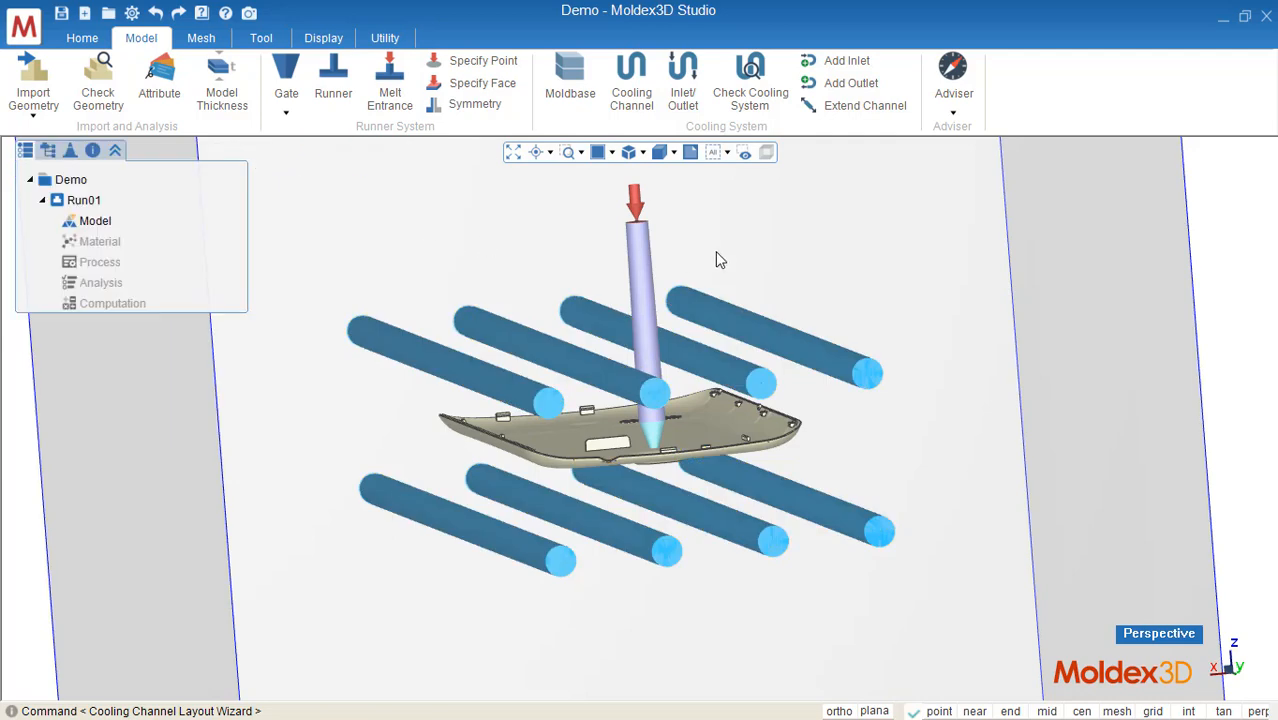
Step: Add coolant inlets and outlets to all cooling channels with the Inlet/Outlet wizard
scroll(719, 257, down, 4)
middle_drag(765, 285, 836, 315)
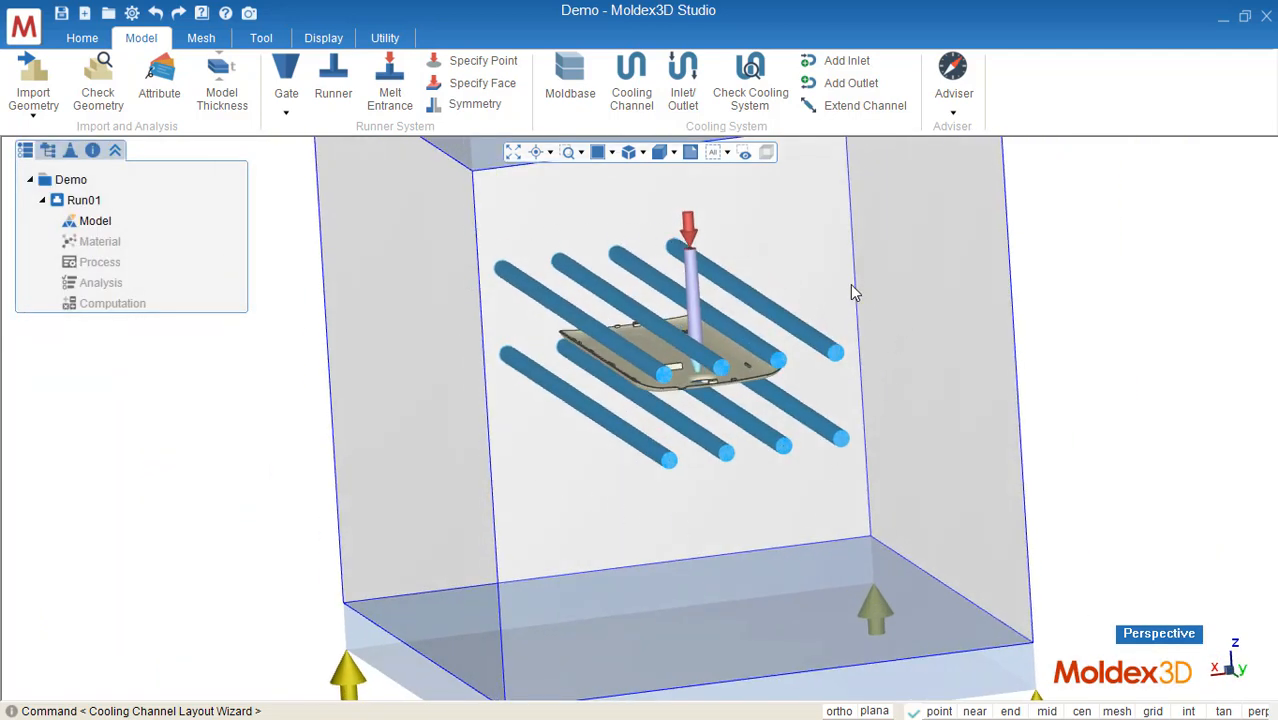
click(684, 100)
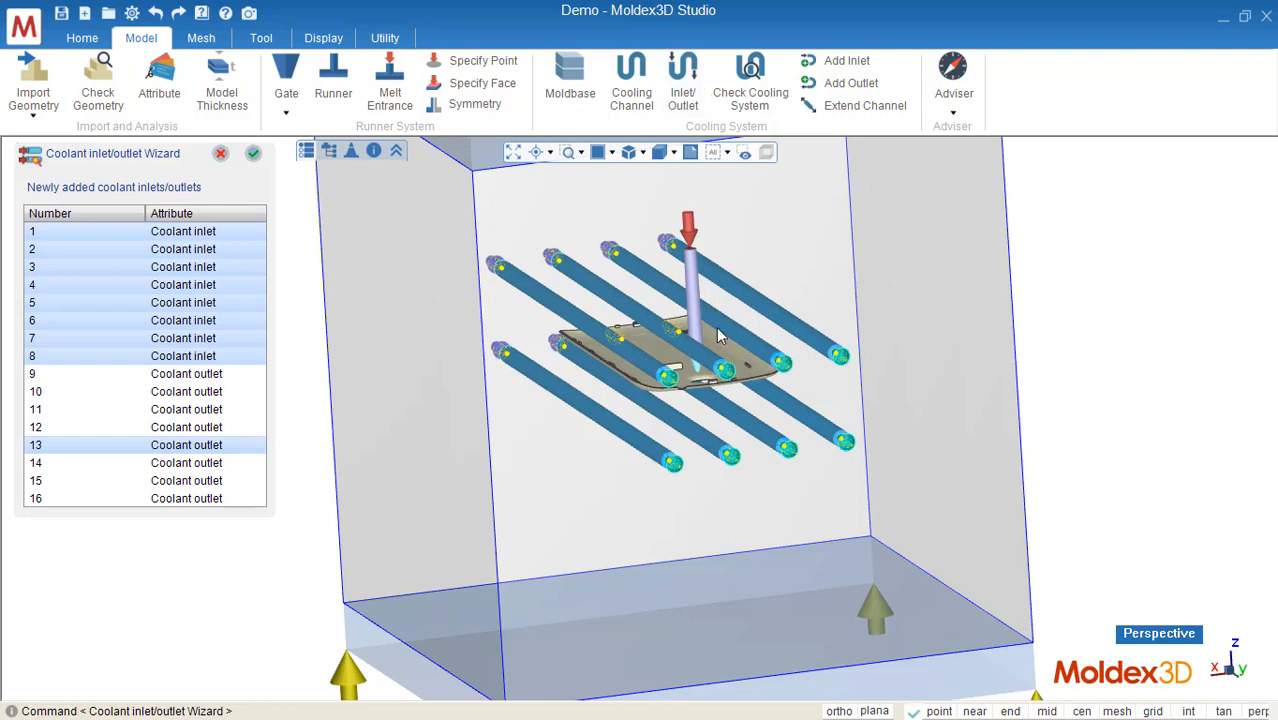
click(256, 158)
Step: Run the cooling system check and orbit around the mold to review the layout
mouse_move(846, 239)
middle_down()
mouse_move(875, 246)
mouse_move(845, 222)
middle_up()
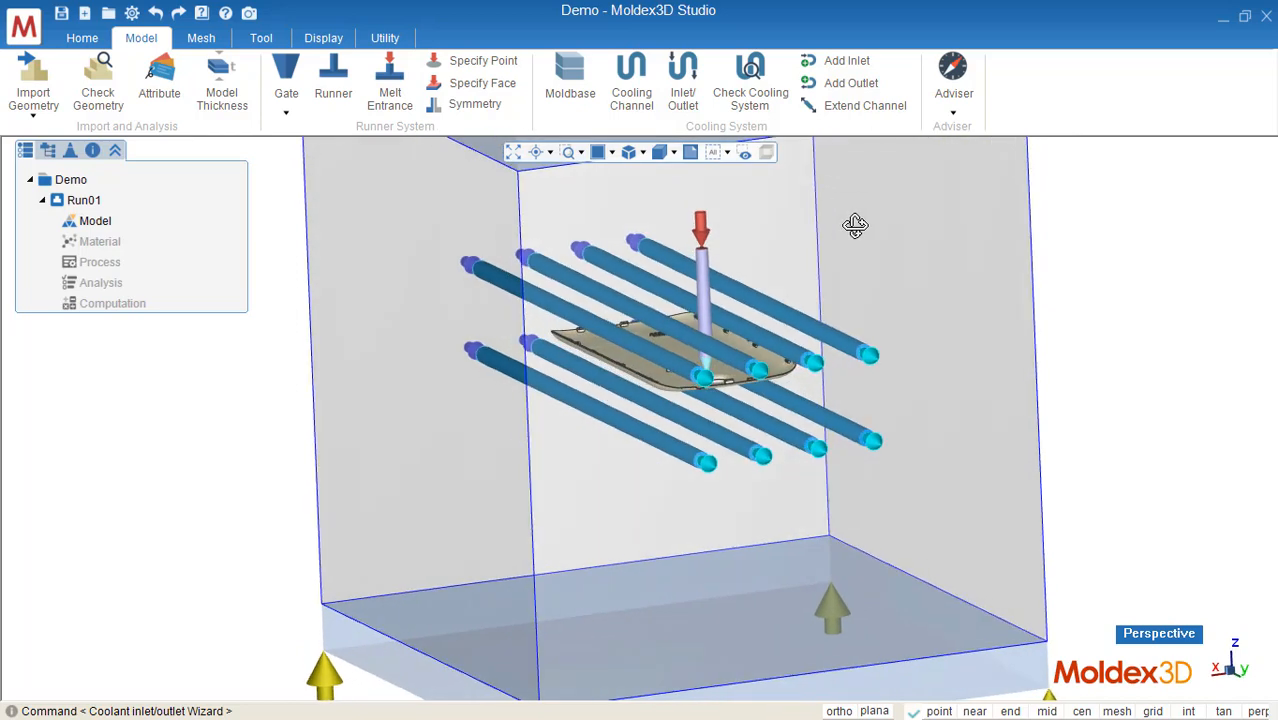
click(750, 98)
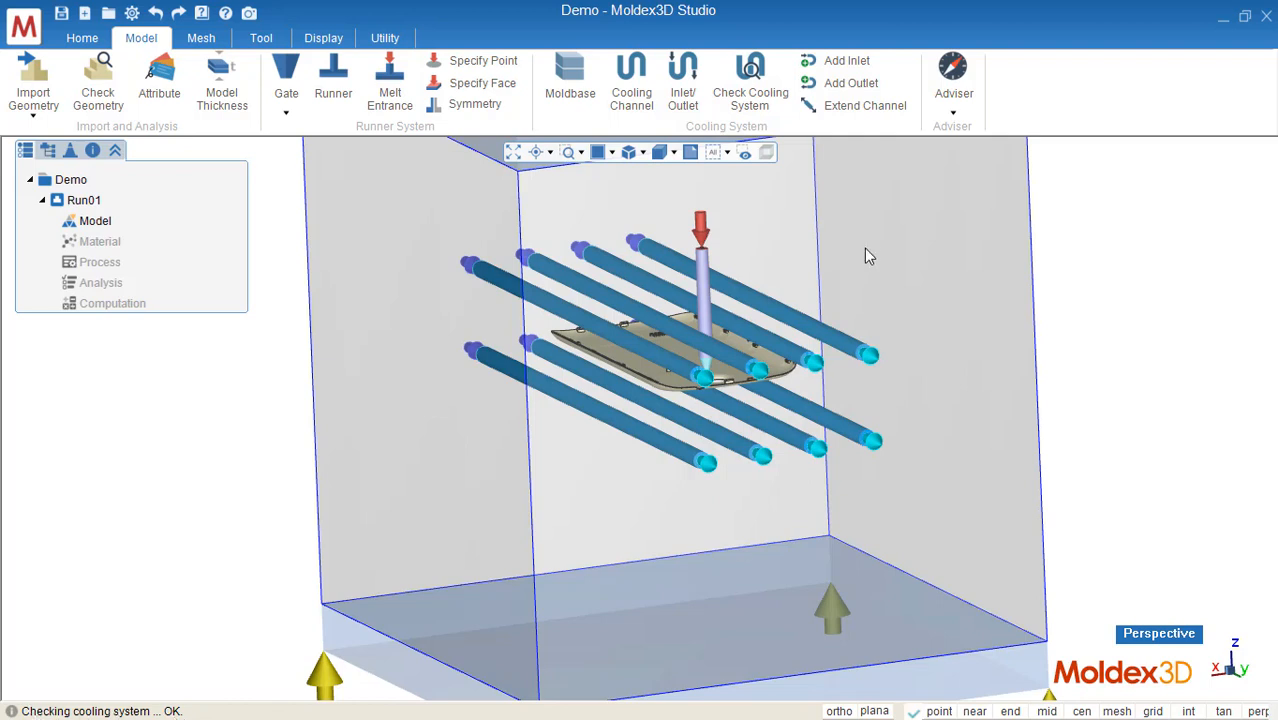
middle_drag(790, 310, 833, 291)
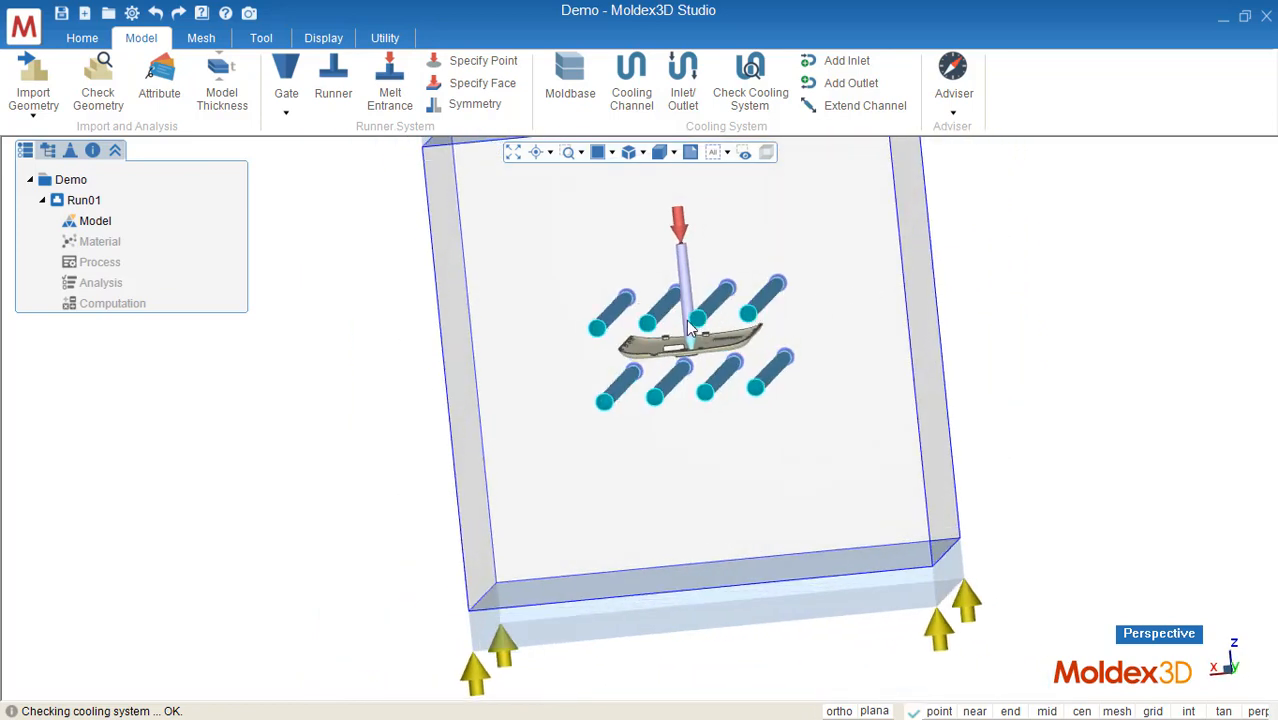
middle_drag(688, 285, 832, 390)
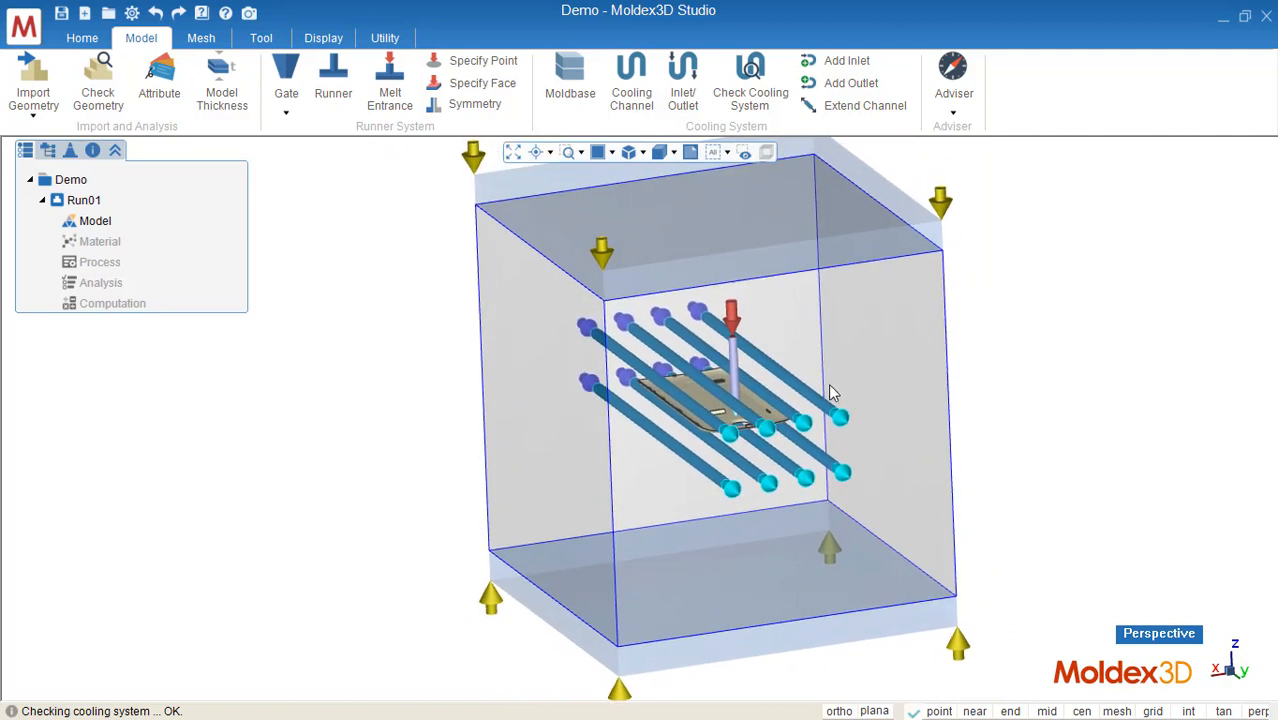
Step: Generate an eDesign mesh of the model at accuracy level 2
click(201, 40)
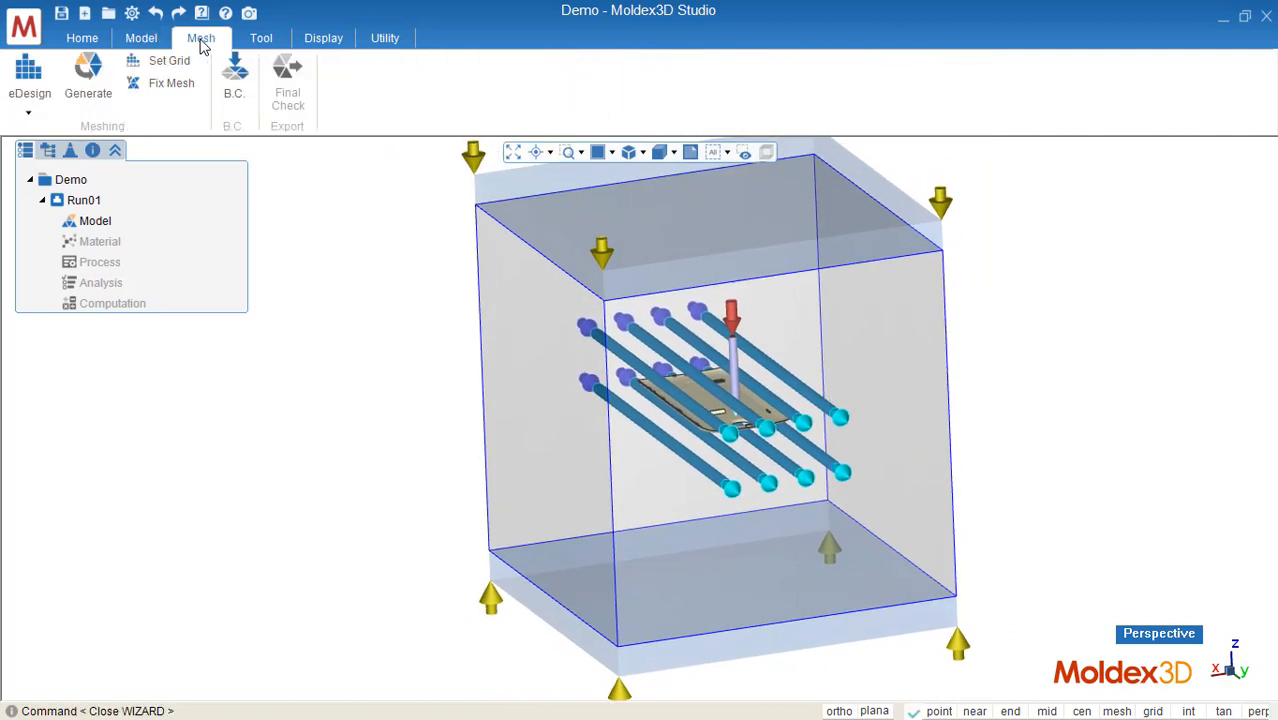
click(29, 113)
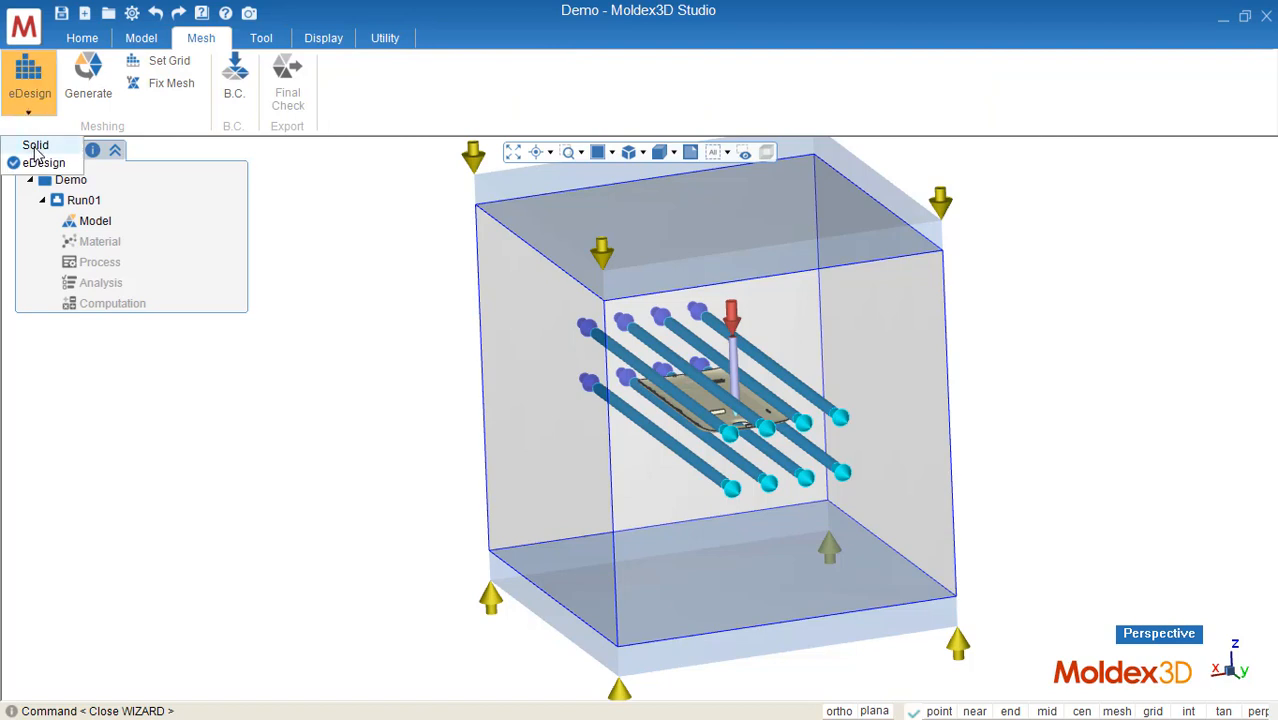
click(35, 147)
click(28, 113)
click(38, 163)
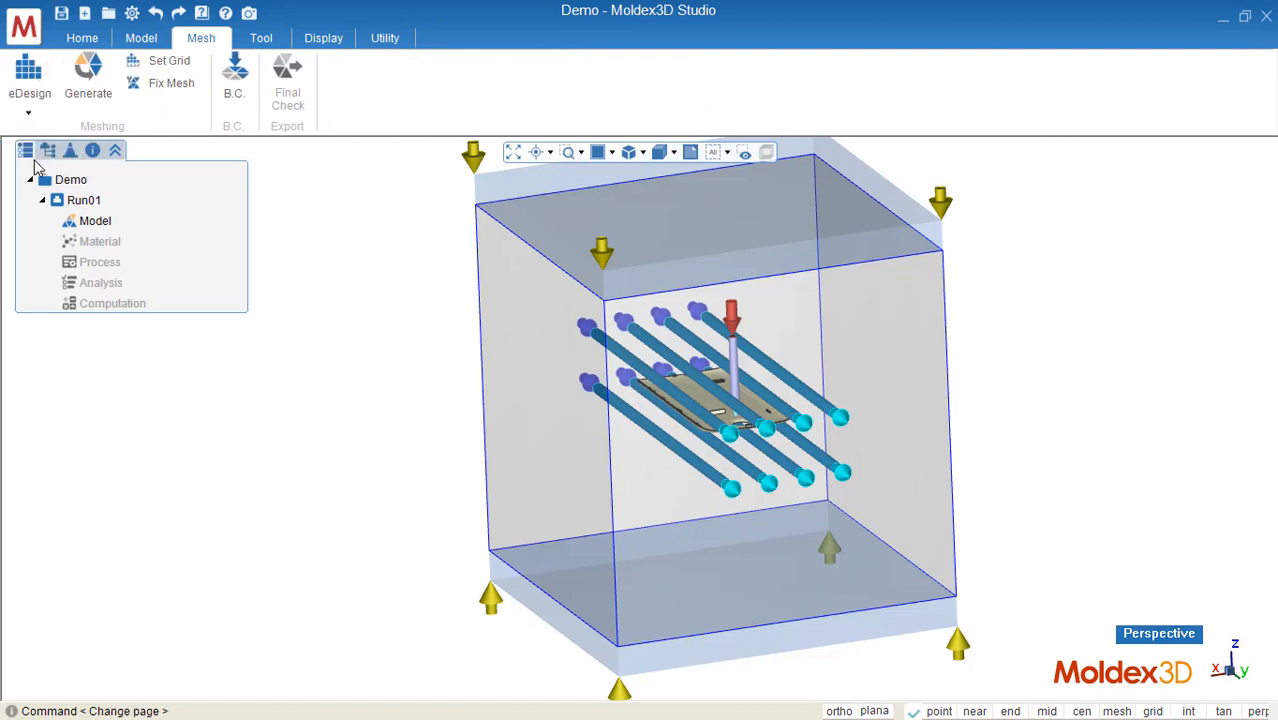
middle_drag(683, 302, 644, 334)
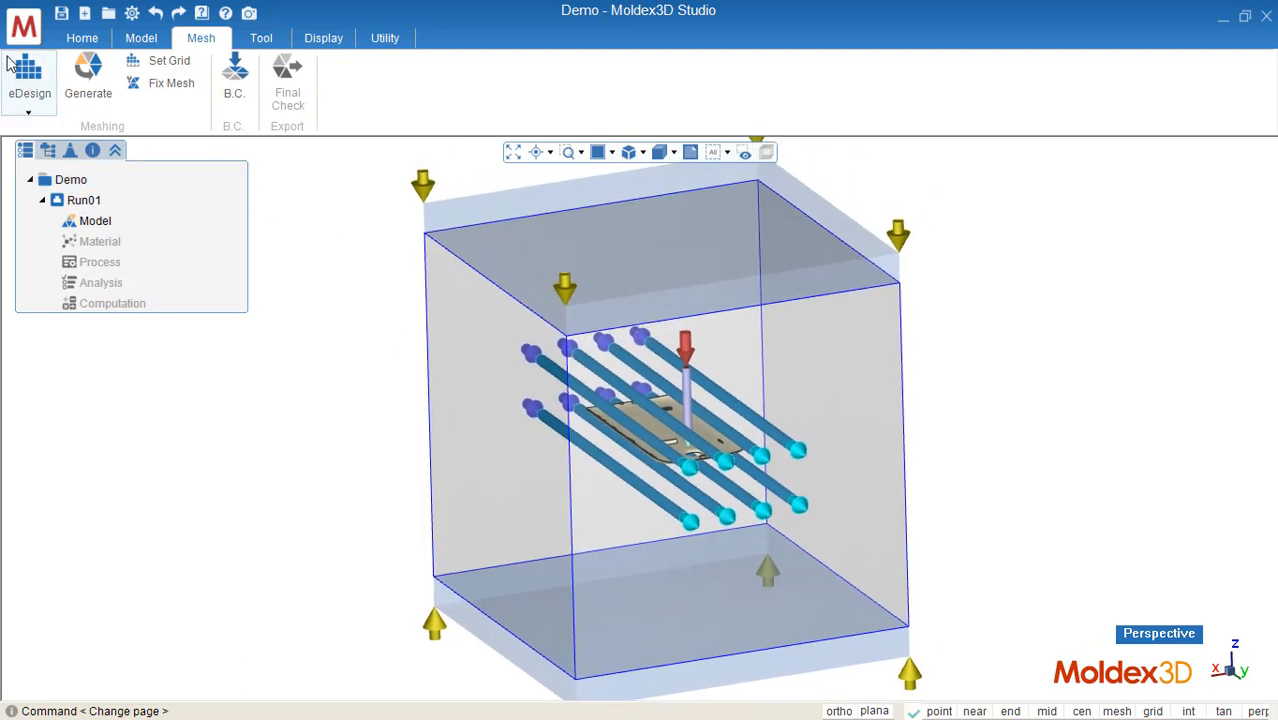
click(97, 92)
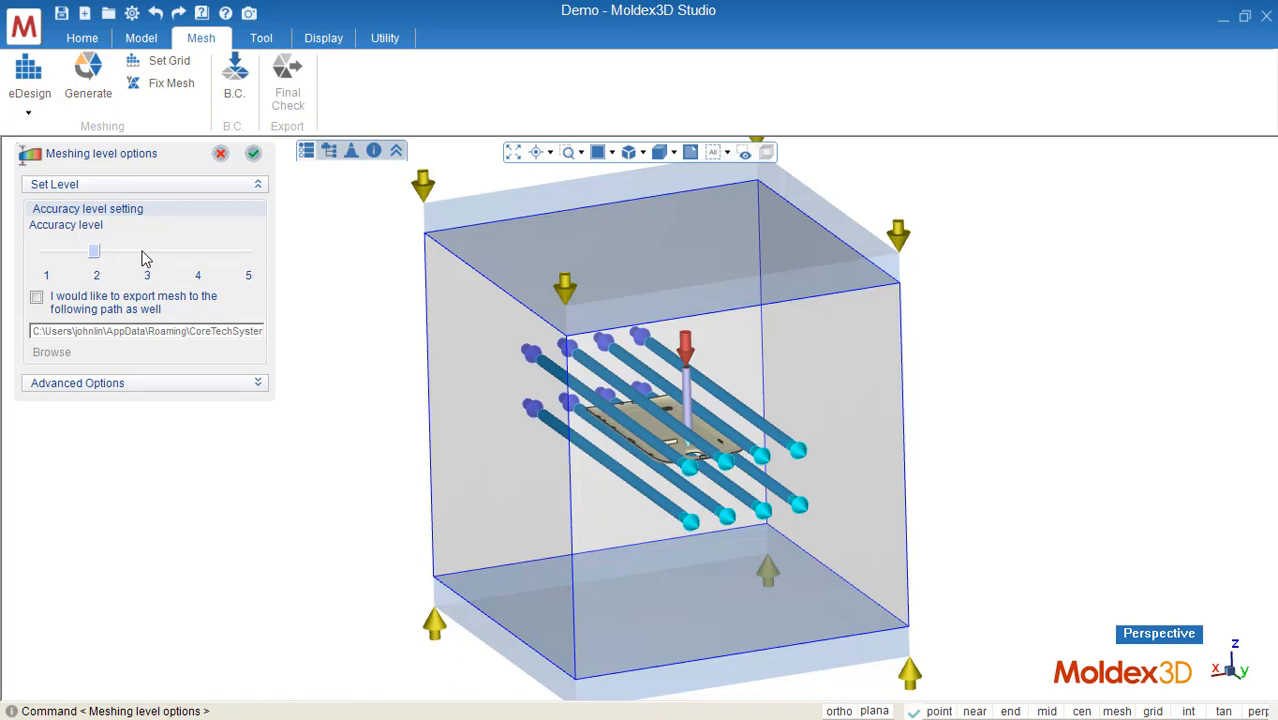
click(255, 153)
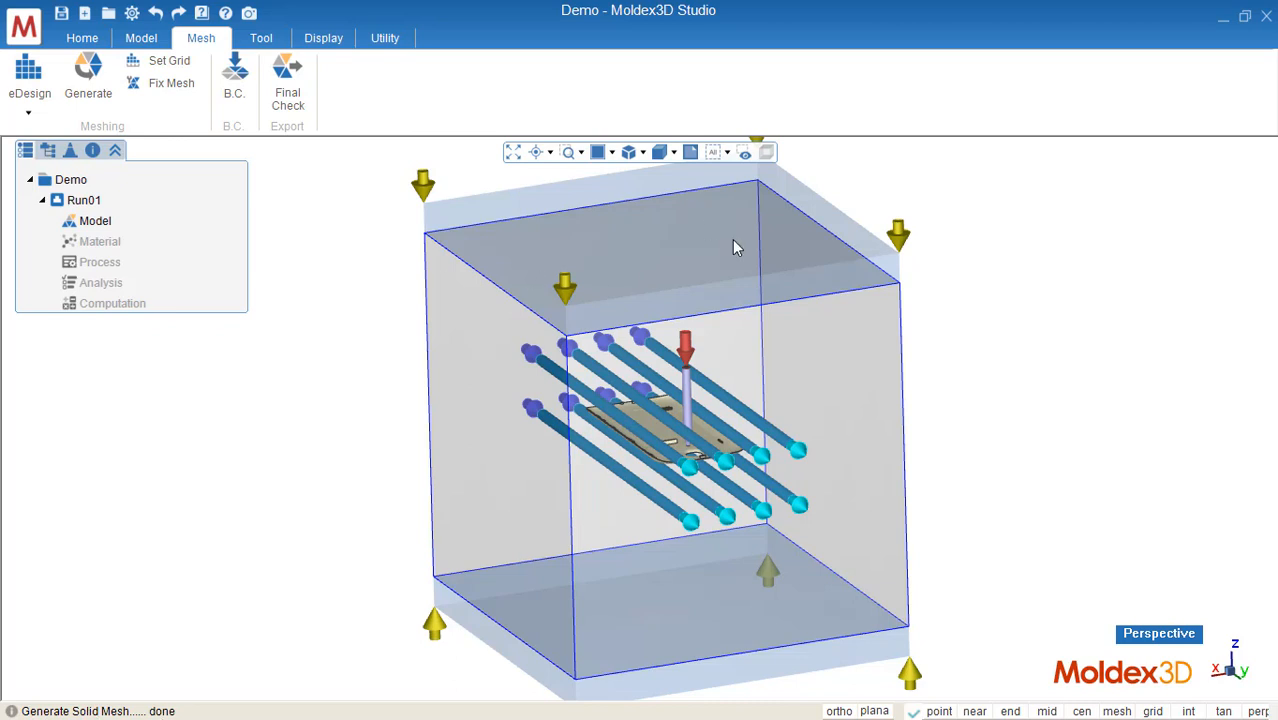
Step: Show the mesh edges and zoom into the part to inspect the generated mesh
click(673, 153)
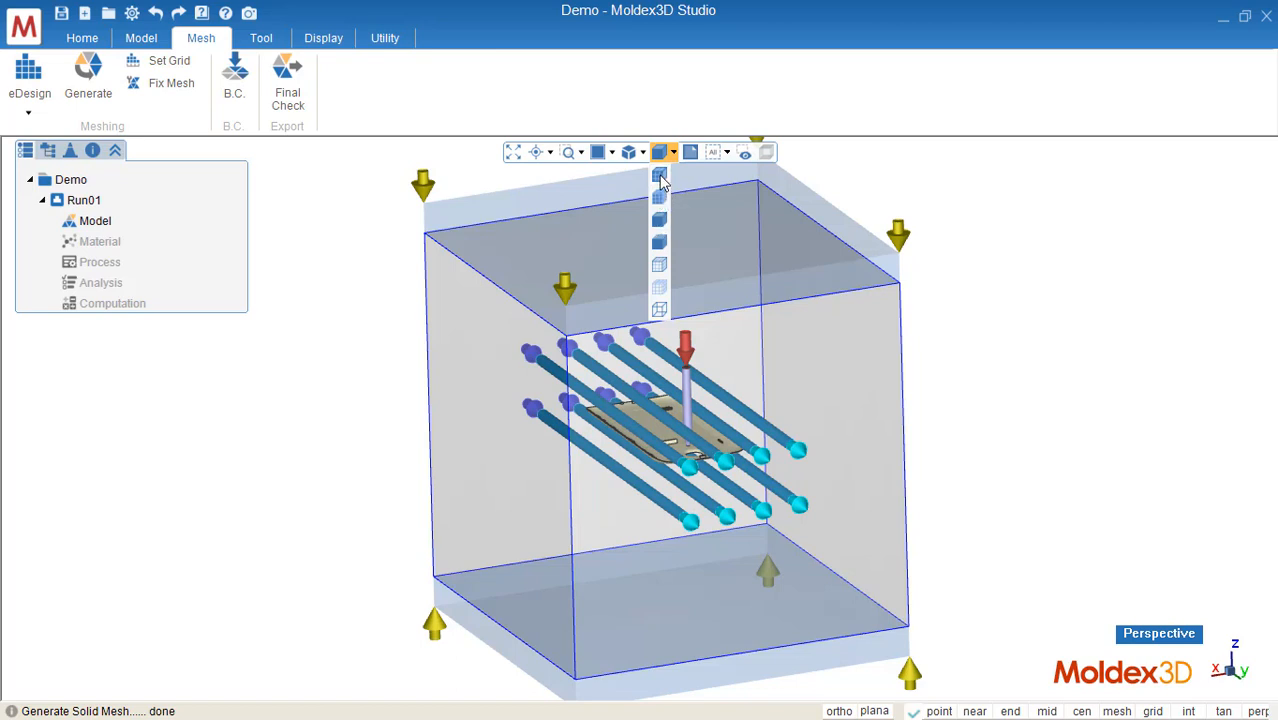
click(660, 178)
scroll(710, 424, up, 6)
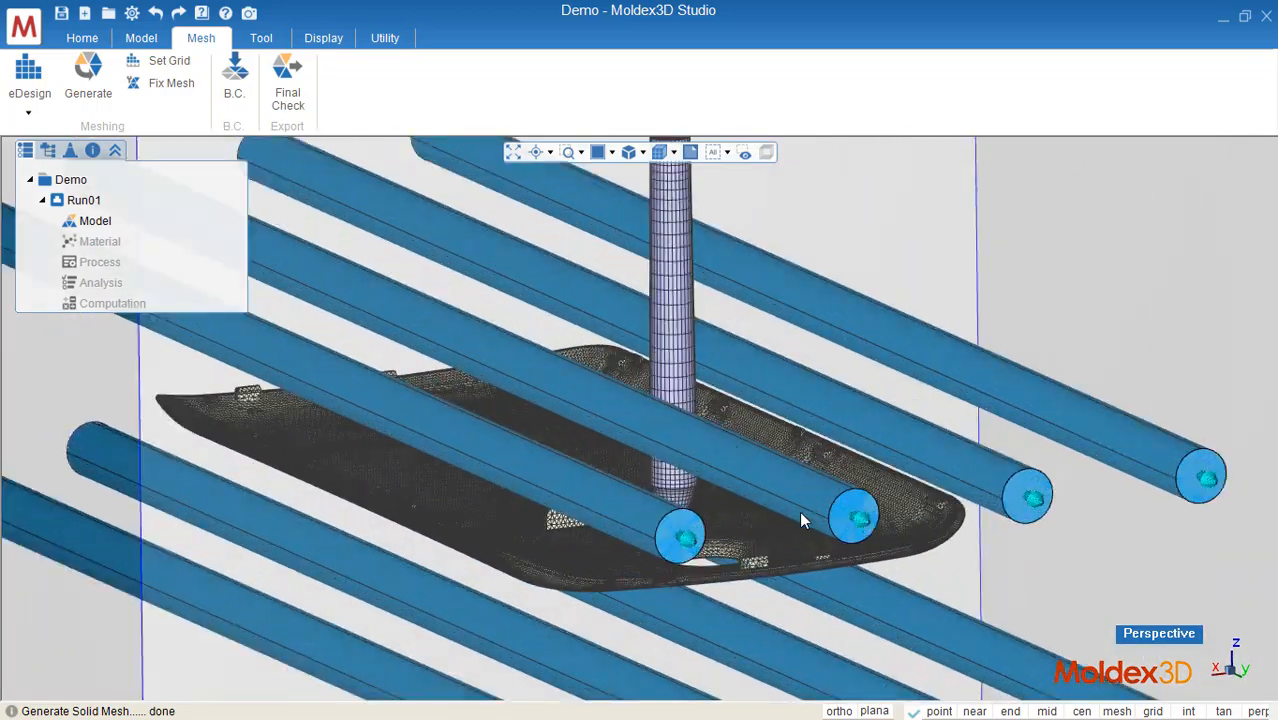
middle_drag(800, 520, 735, 378)
scroll(724, 426, up, 2)
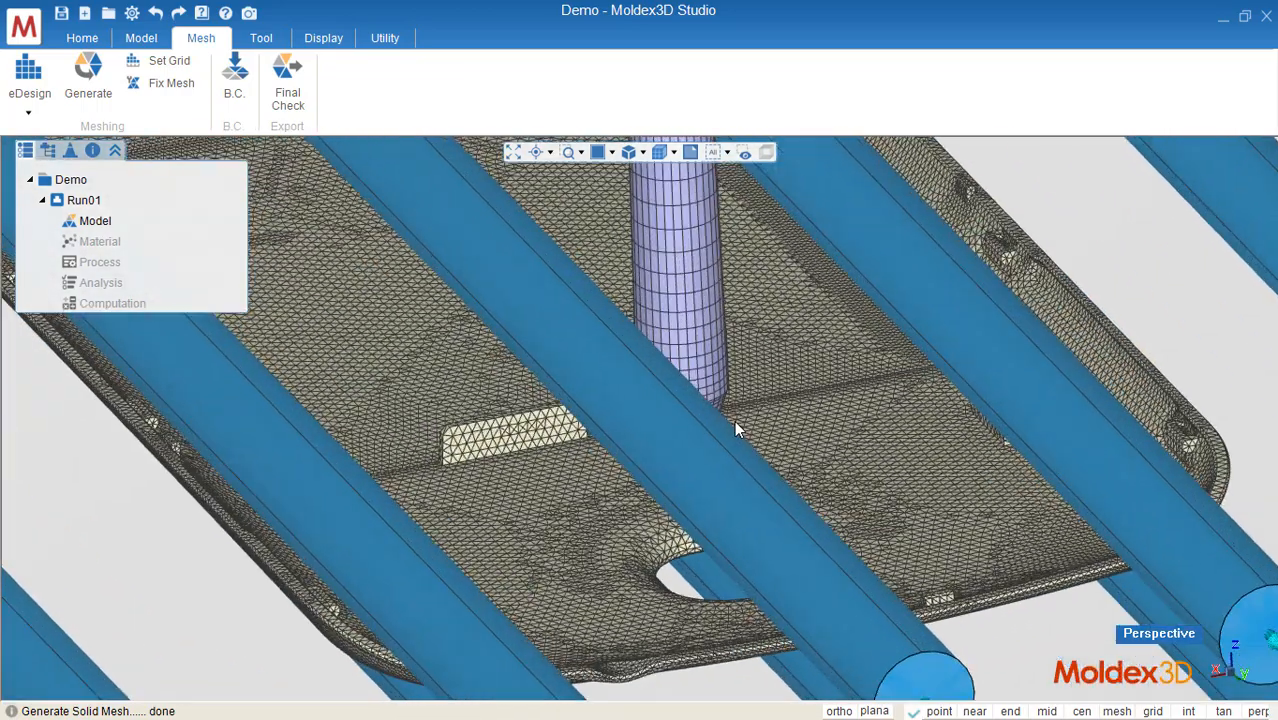
Step: Run the mesh final check and continue back to analysis setup
scroll(734, 418, down, 6)
scroll(754, 375, down, 6)
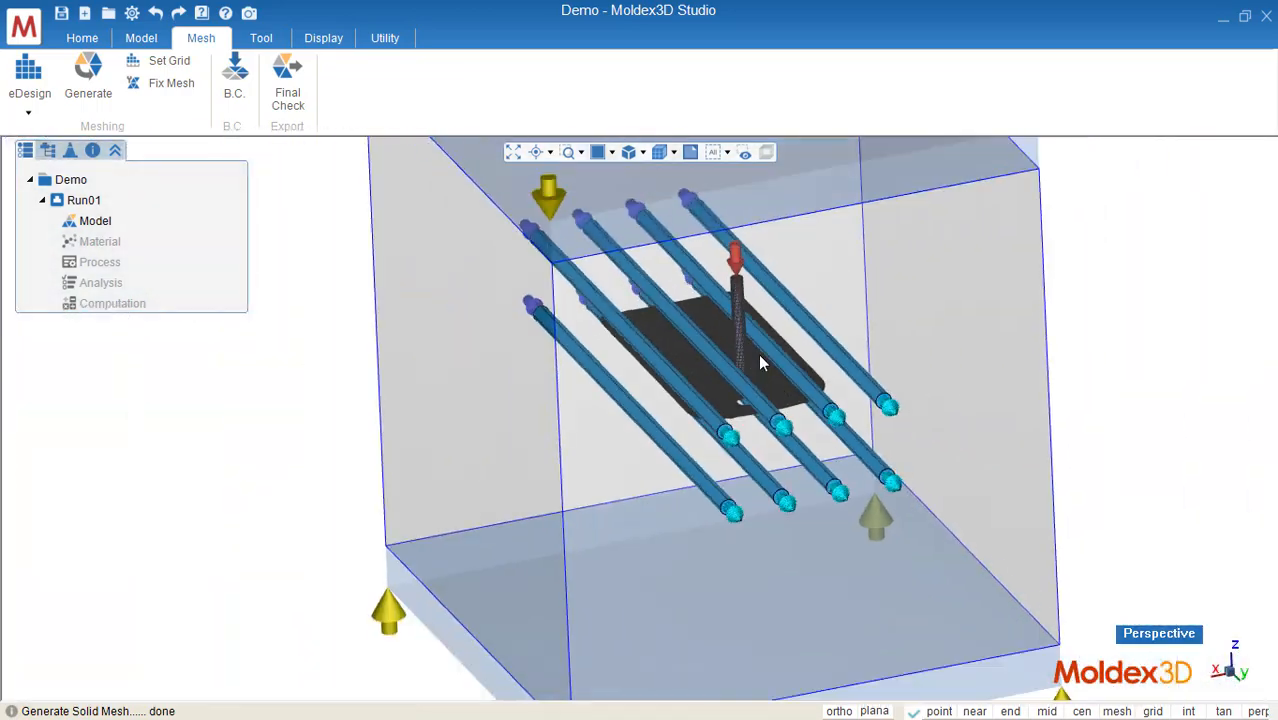
click(289, 97)
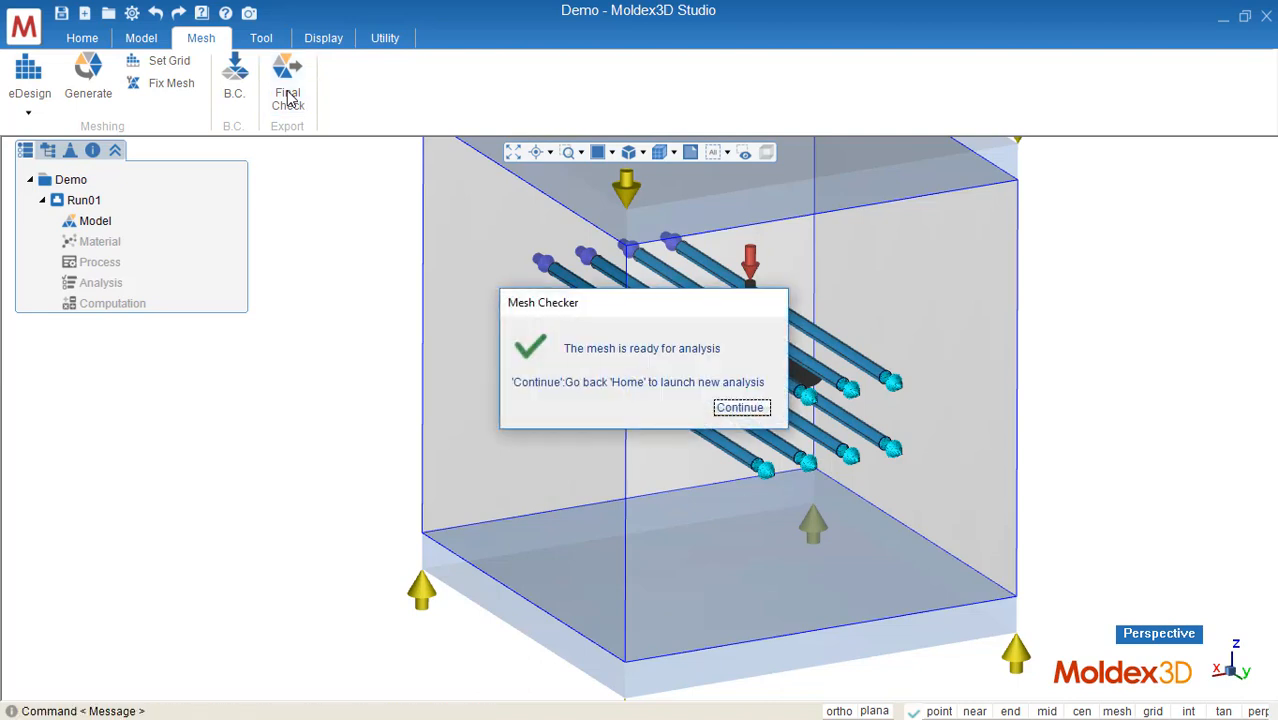
click(741, 408)
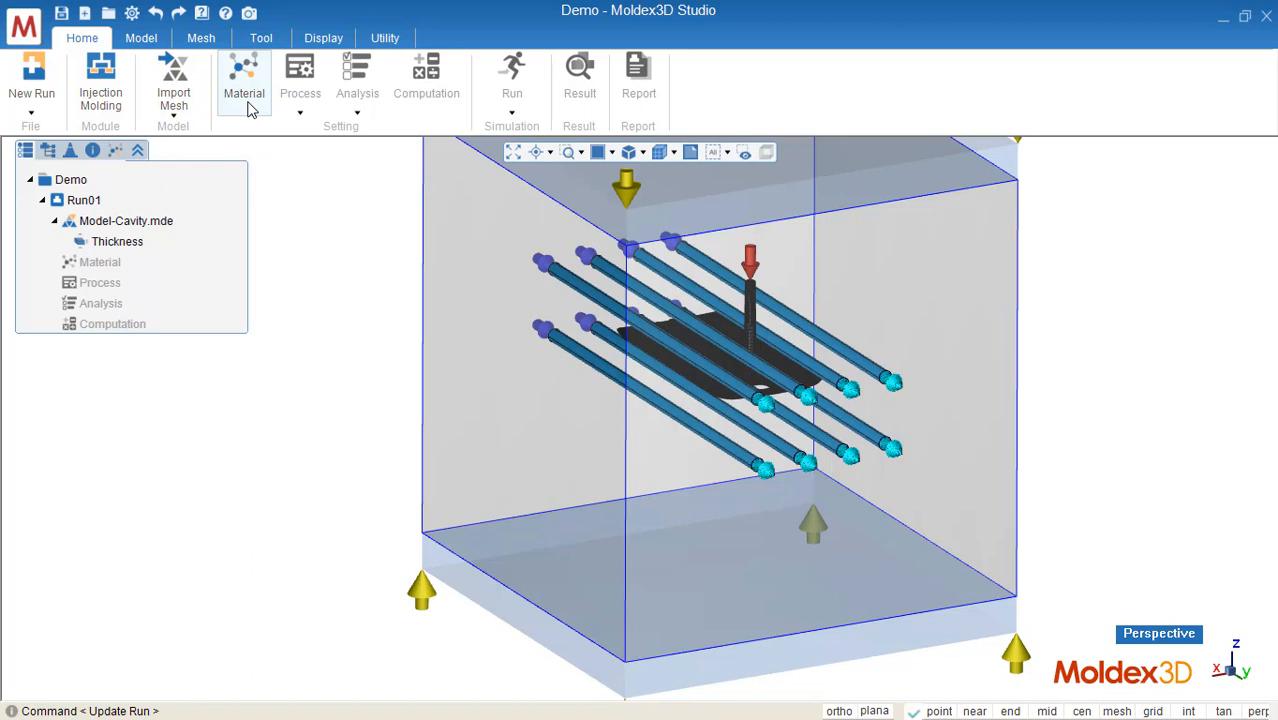
Step: Open the Material Wizard for the part's material
click(246, 90)
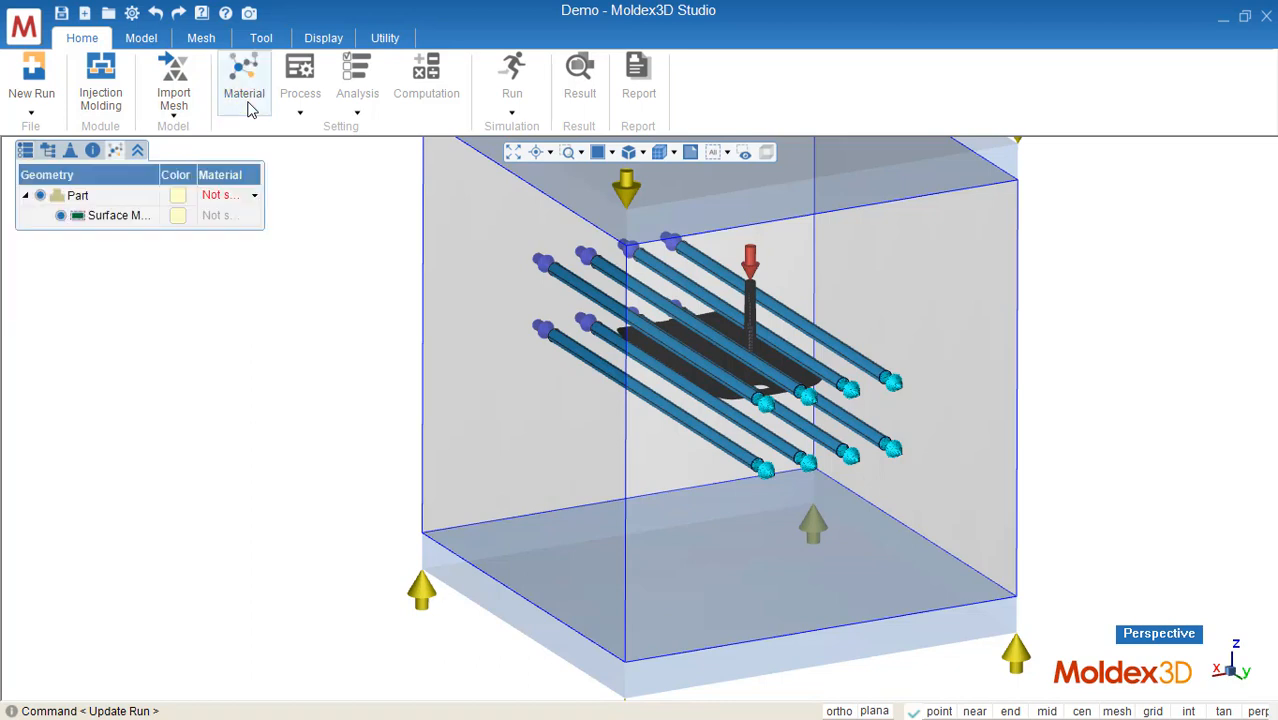
click(245, 197)
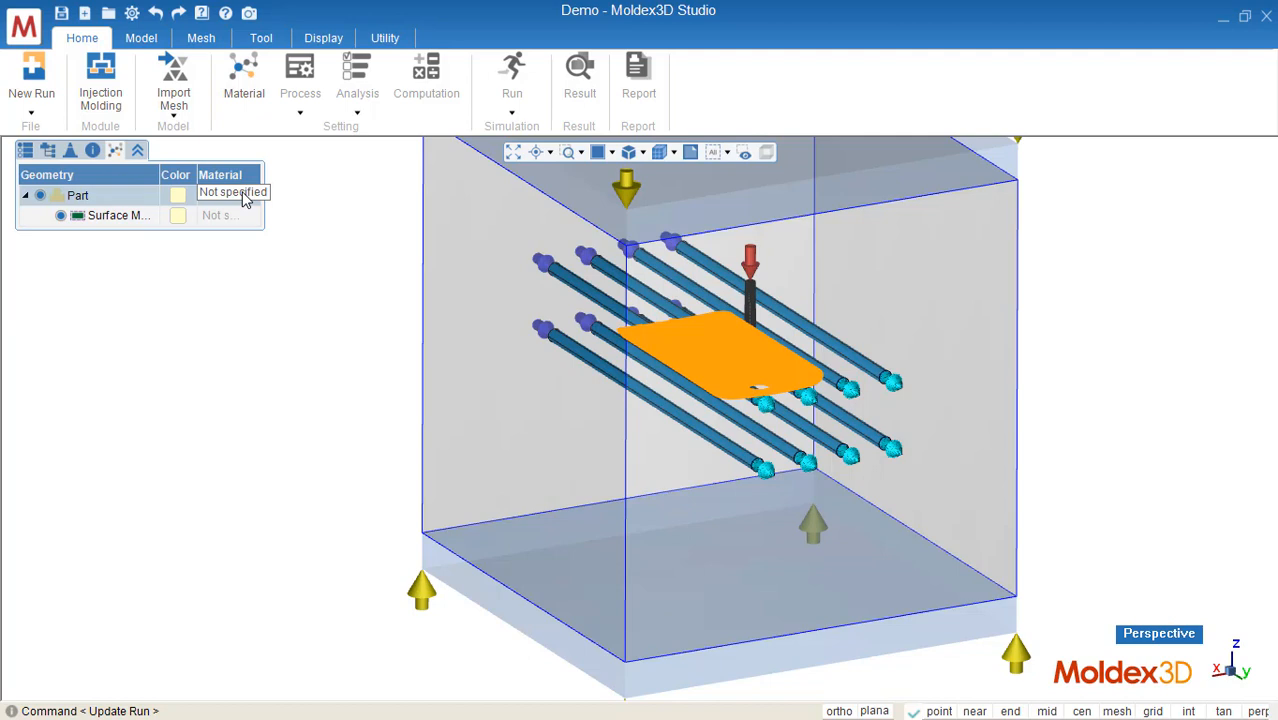
click(245, 195)
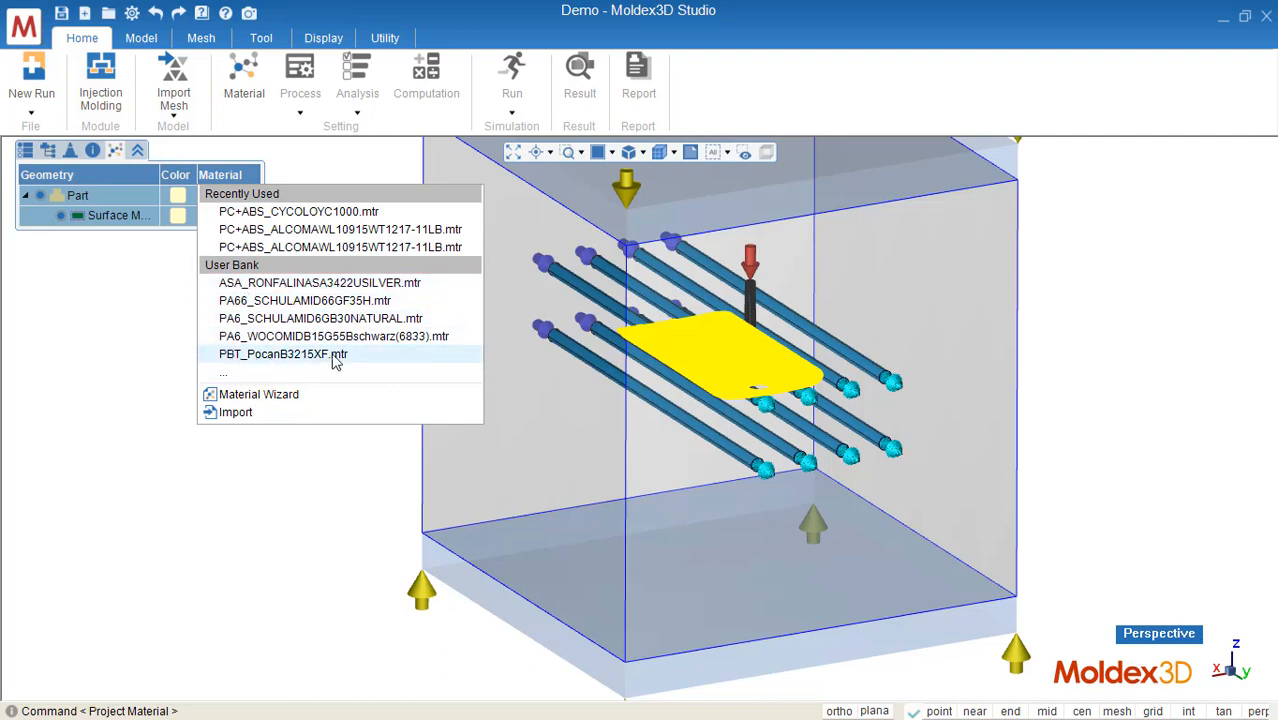
click(245, 396)
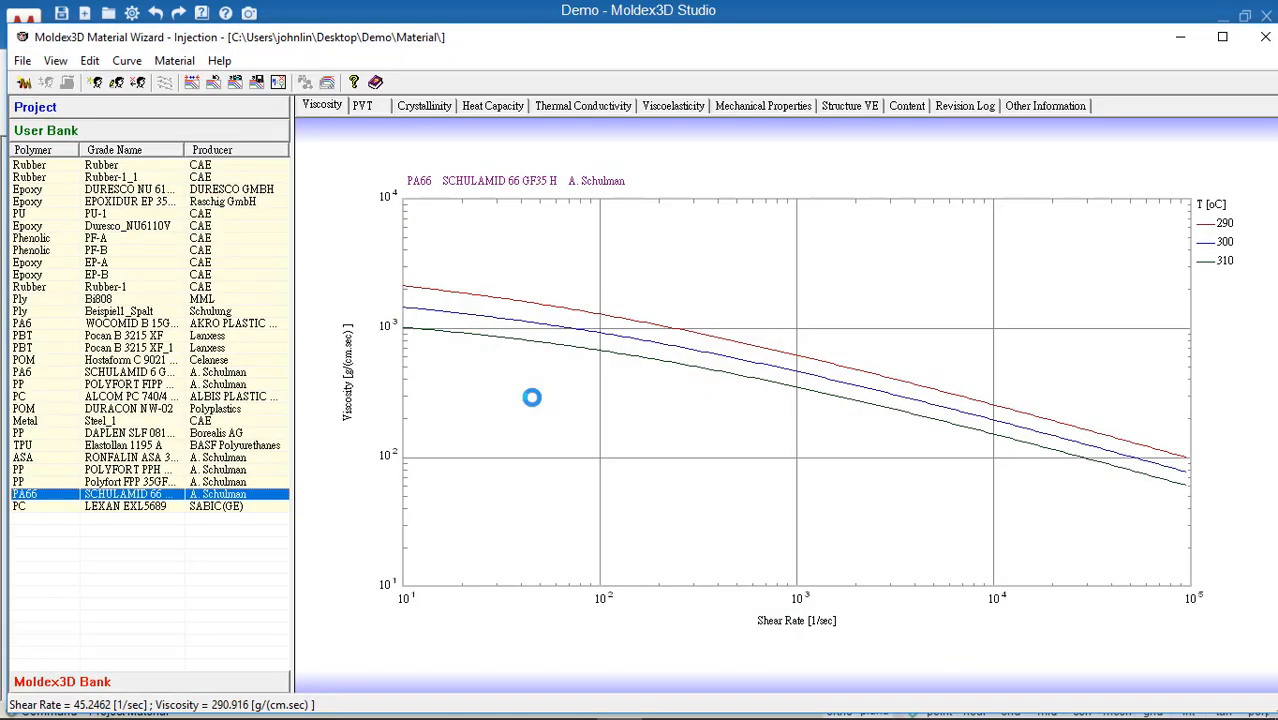
Step: Add the PC+ABS grade ALCOM AWL 109/15 WT1217-11LB from the Moldex3D Bank to the project only, then close the wizard
click(227, 684)
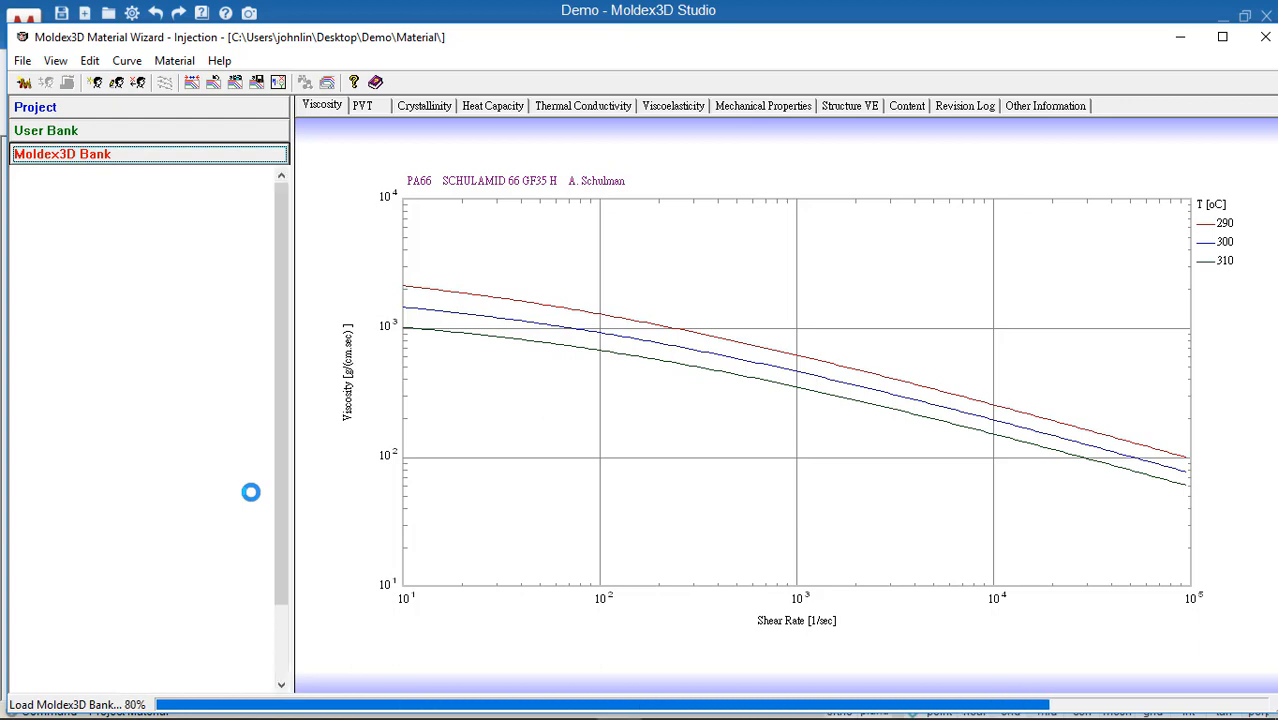
click(18, 264)
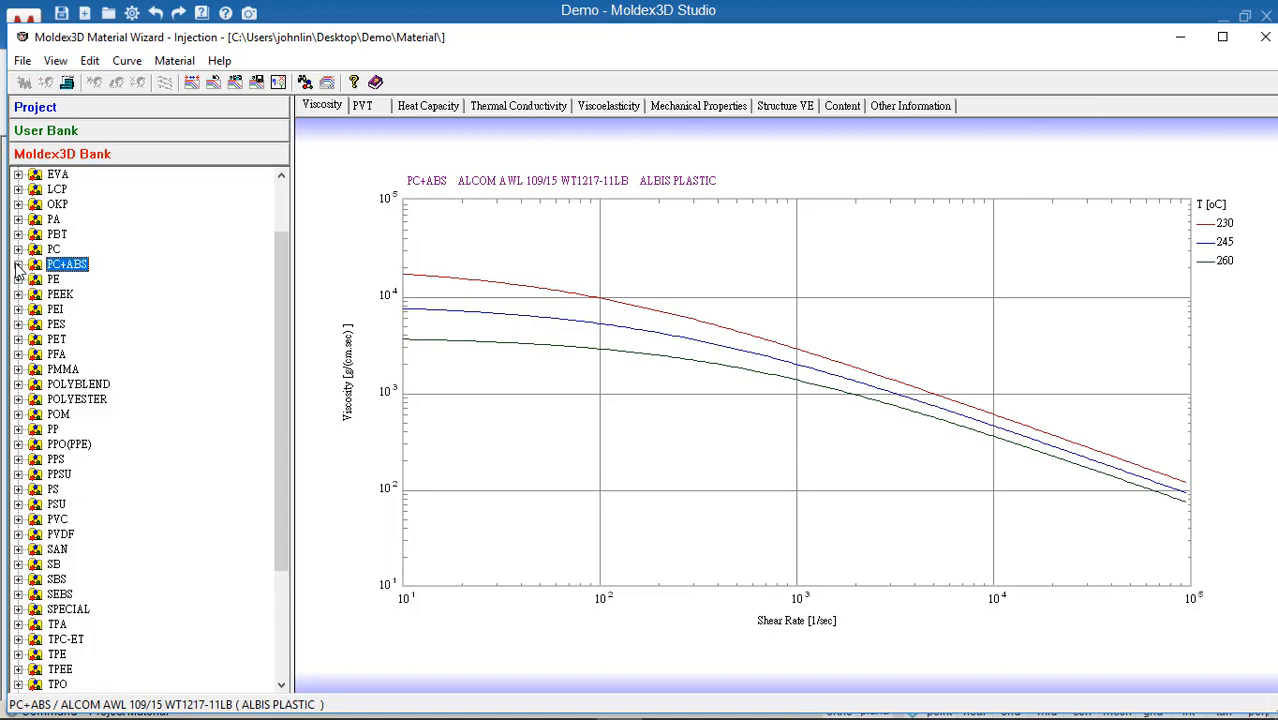
click(18, 264)
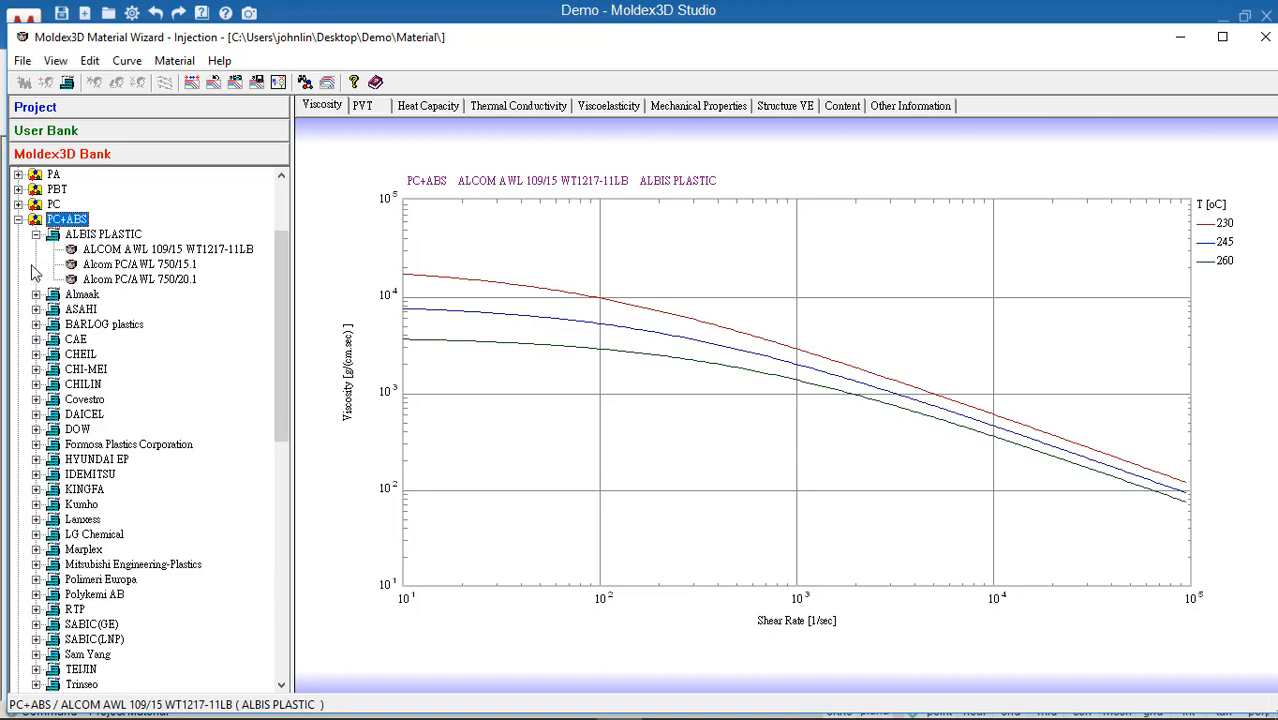
right_click(161, 256)
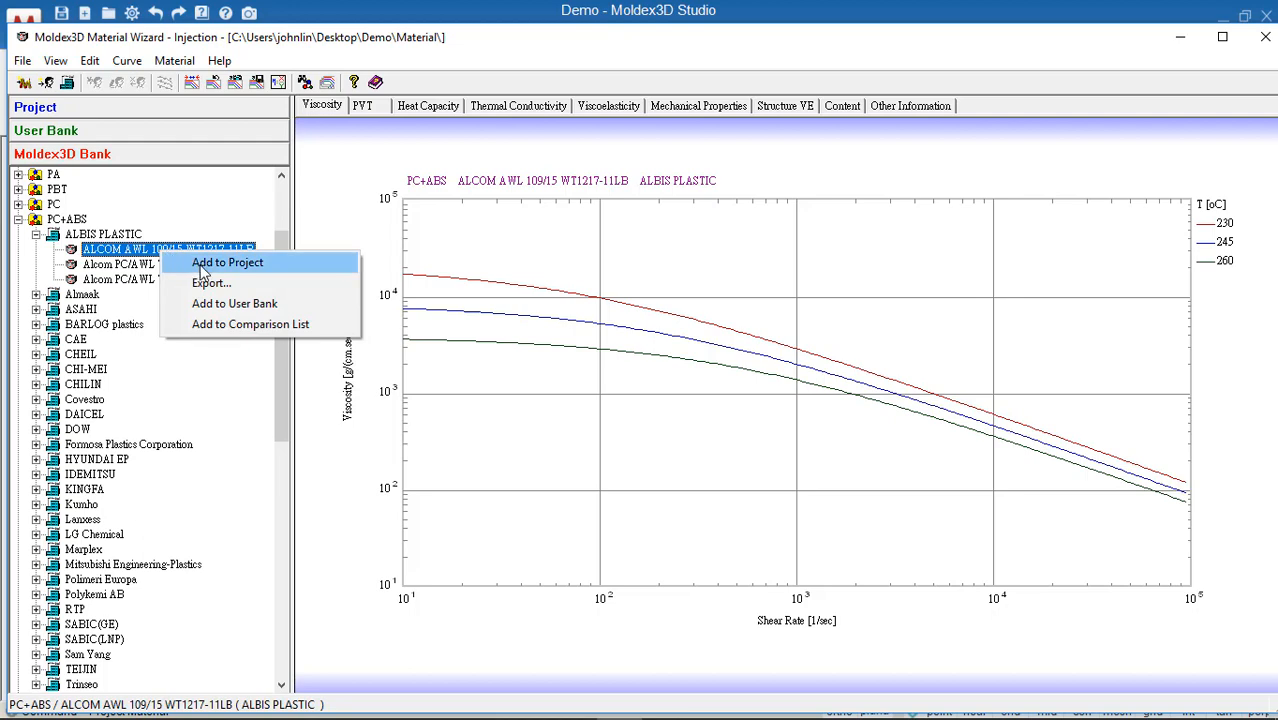
click(203, 263)
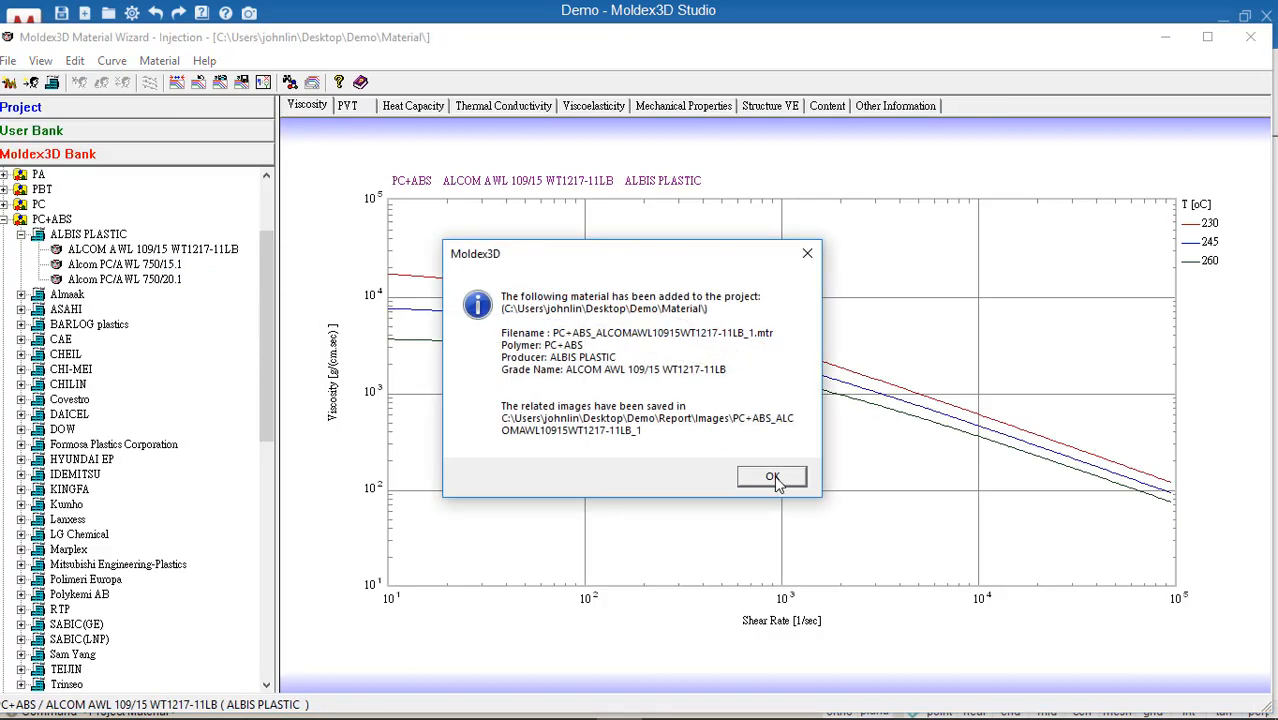
click(777, 476)
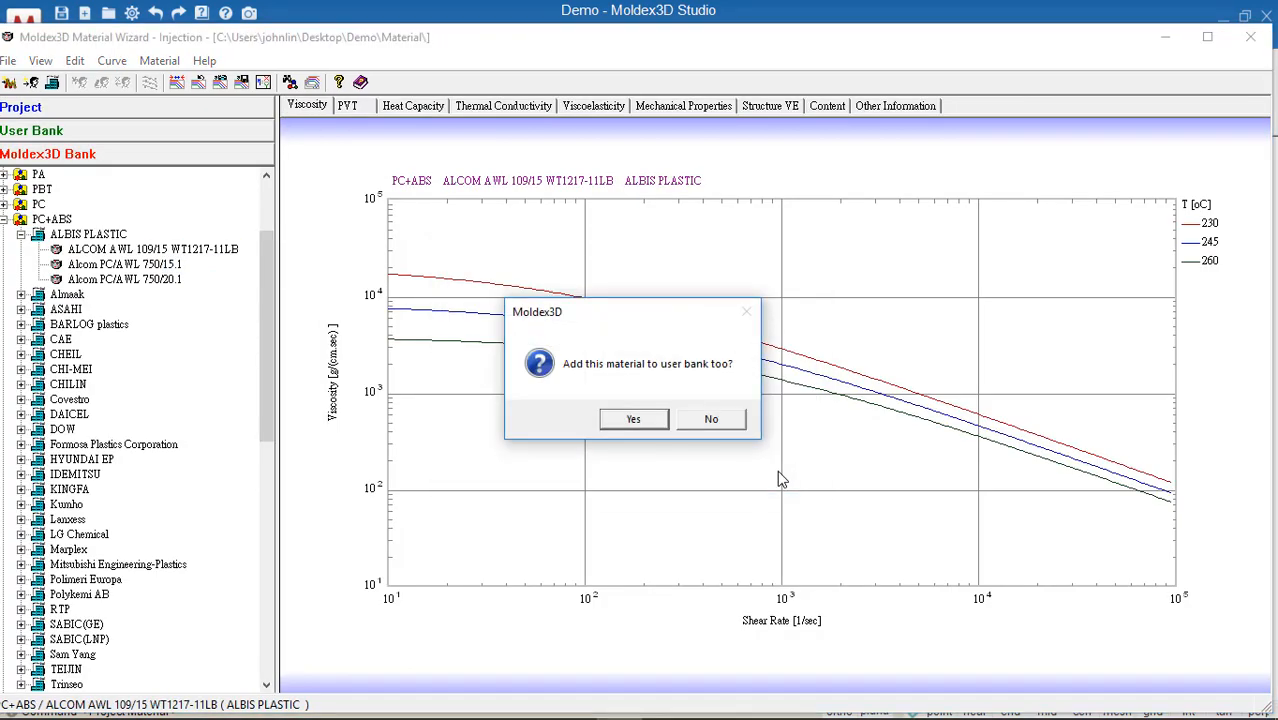
click(718, 423)
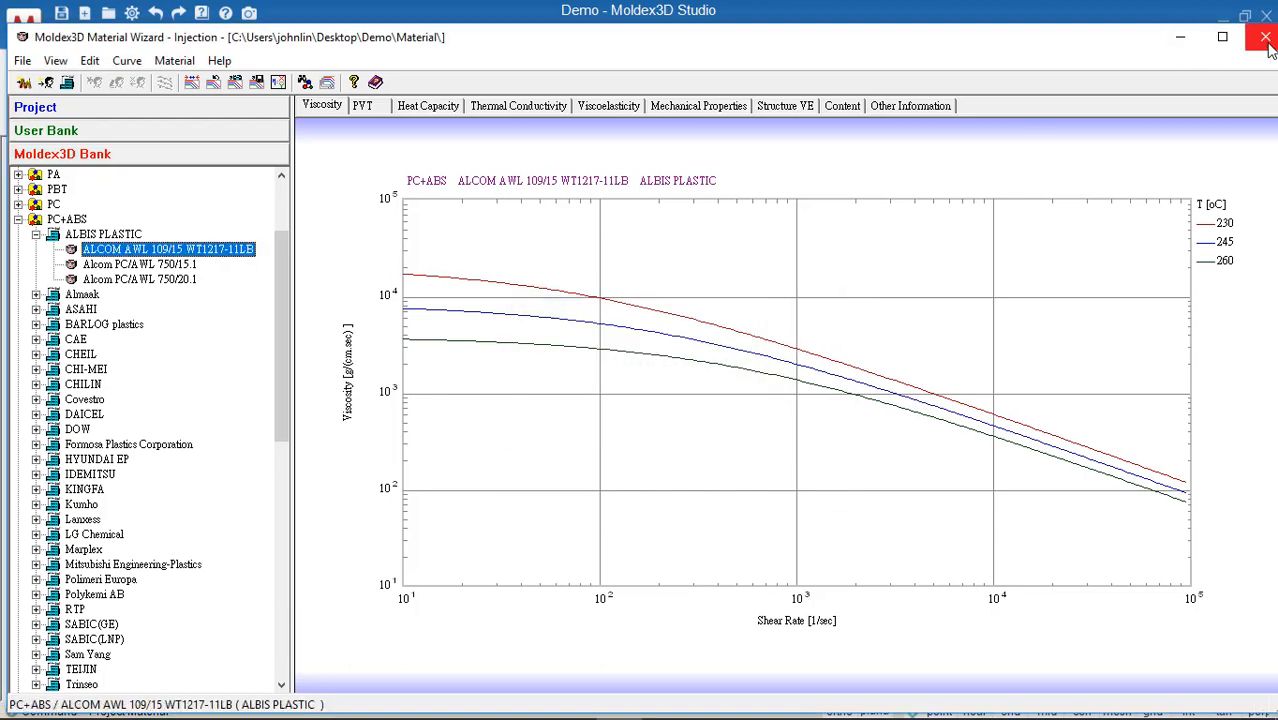
click(1265, 40)
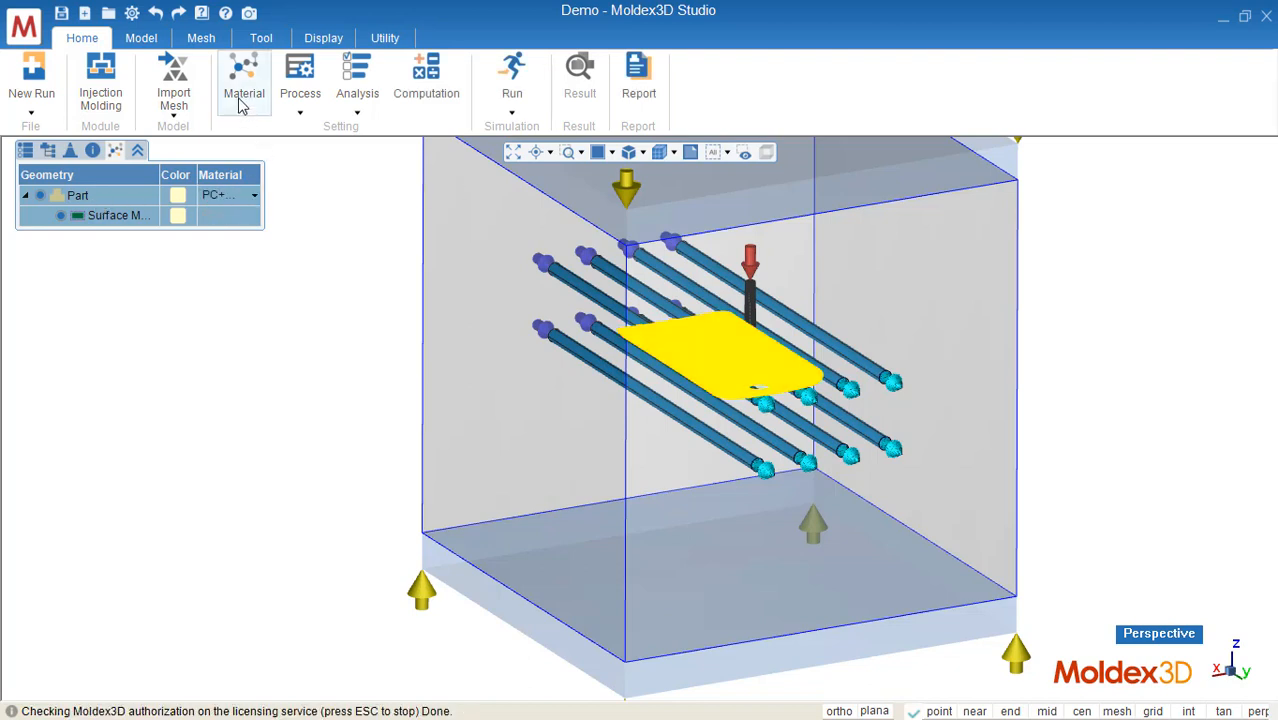
Step: Open the Process Wizard and set the filling time to 0.5 sec
click(310, 118)
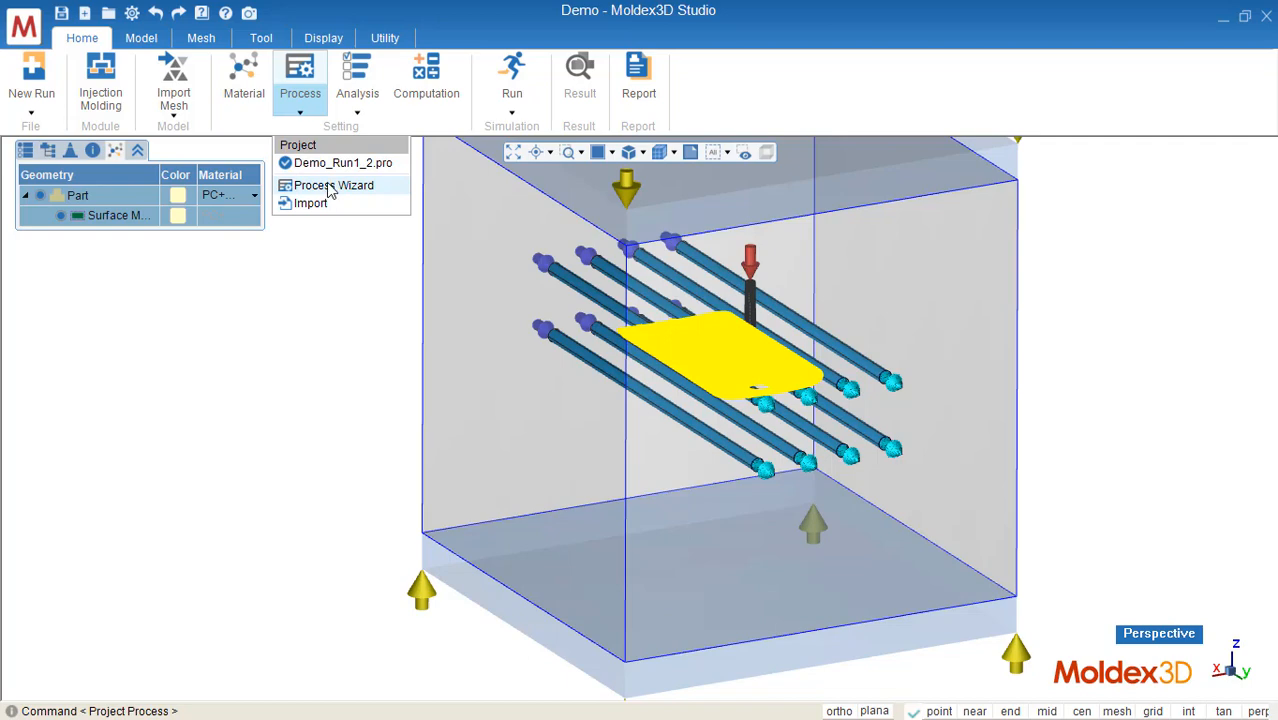
click(331, 190)
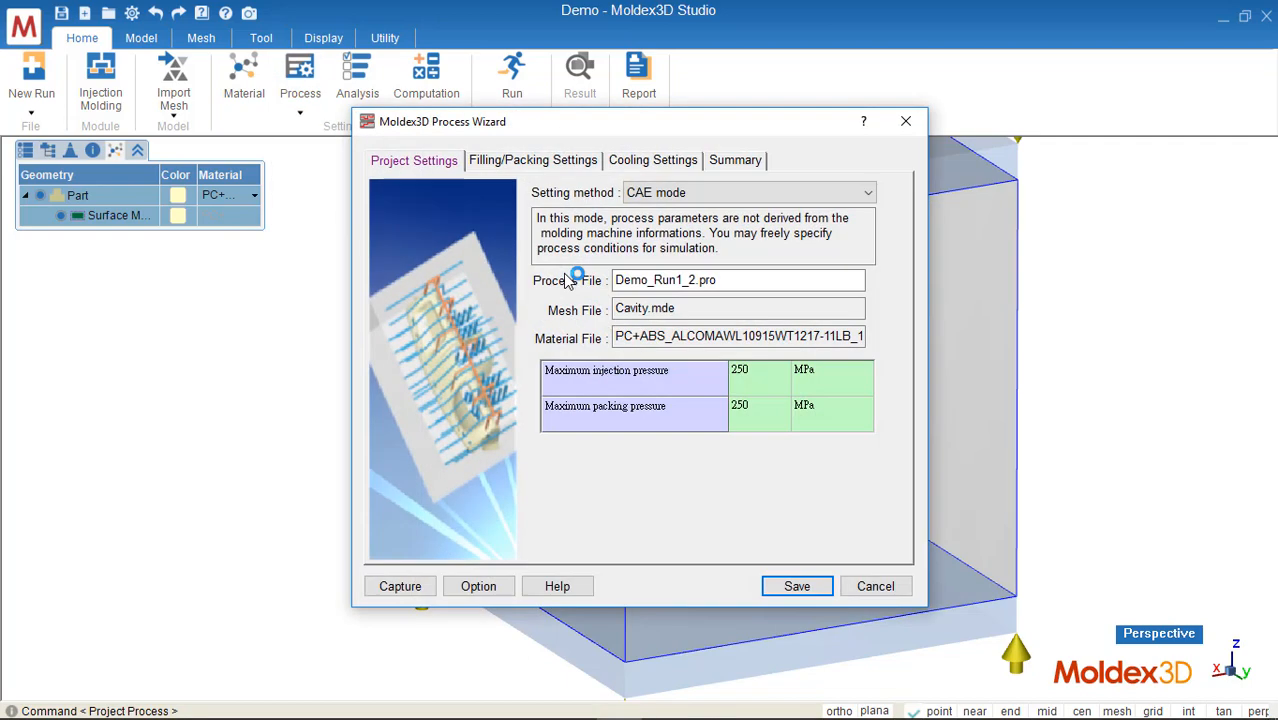
click(566, 161)
double_click(660, 209)
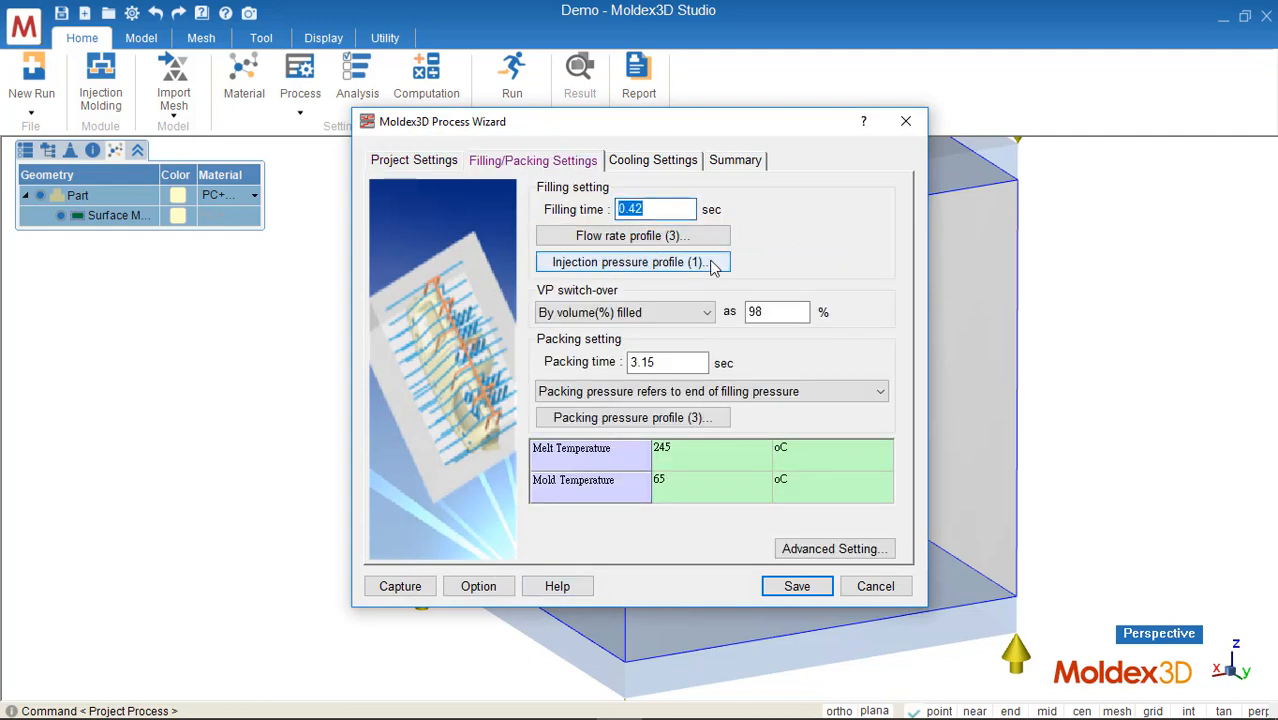
text(0.)
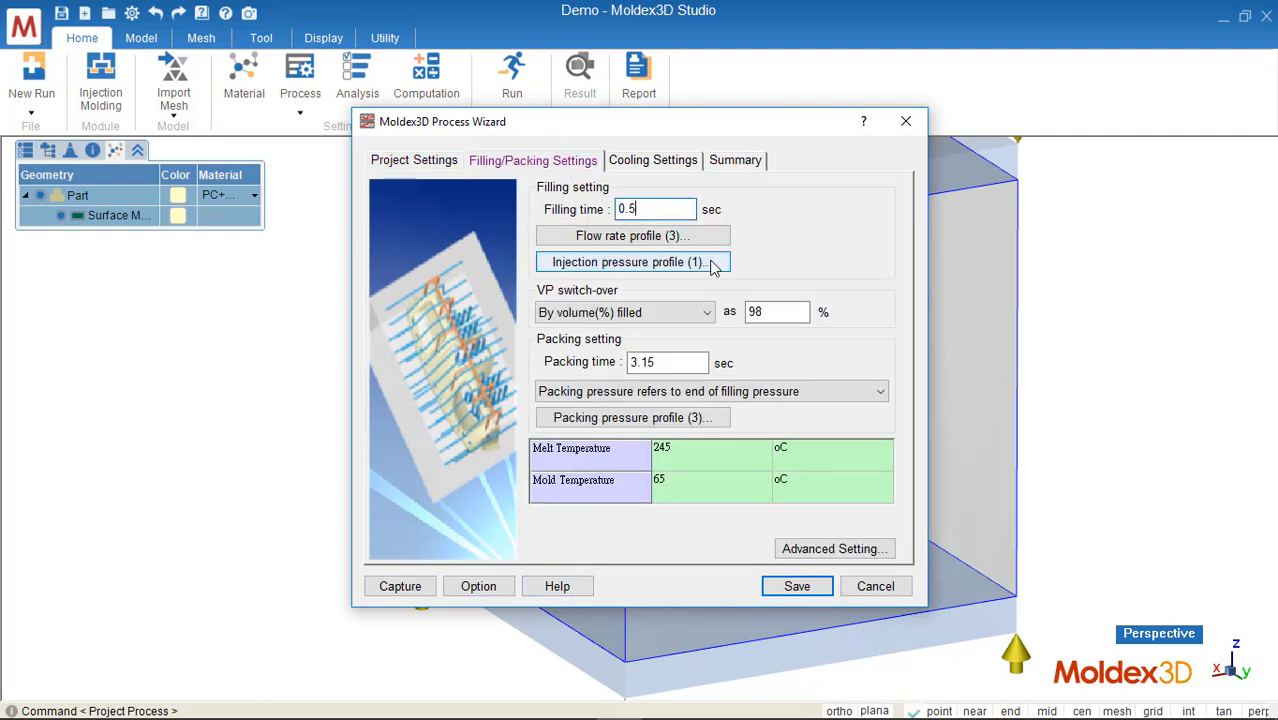
Step: Reduce the flow rate profile to a single section and enter a new flow rate for it
click(645, 236)
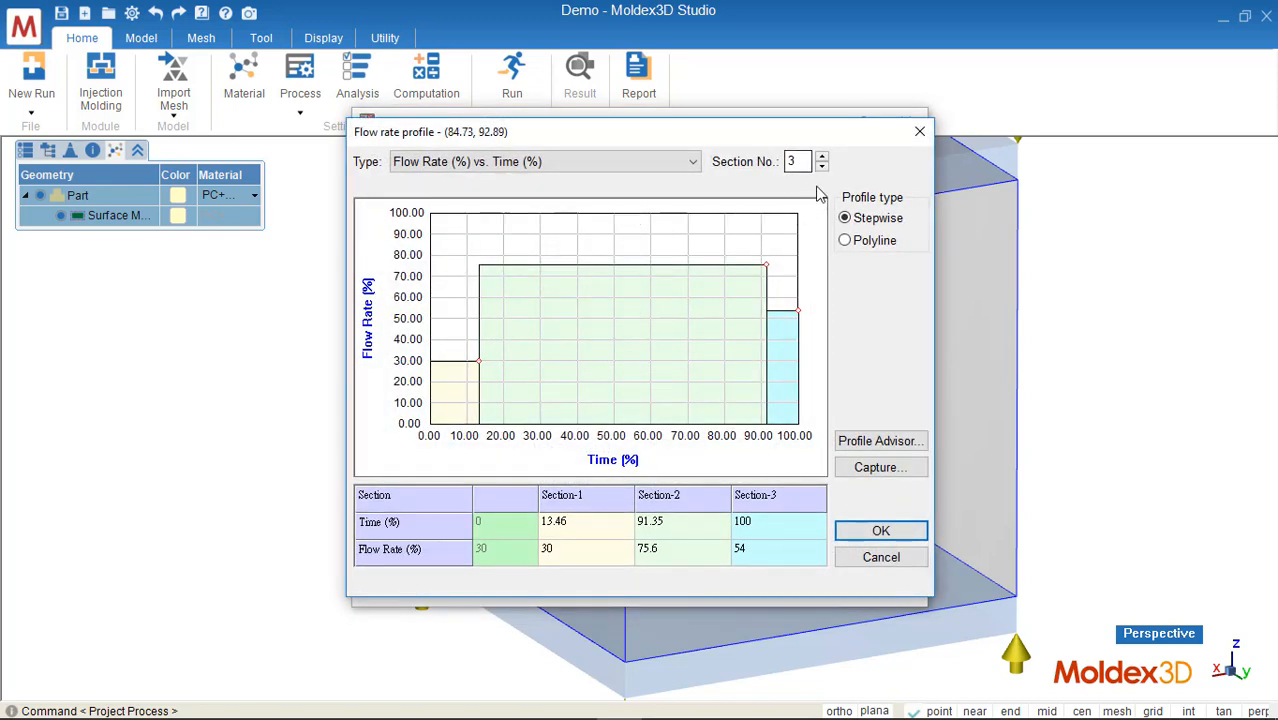
click(821, 167)
click(821, 167)
click(748, 550)
text(50)
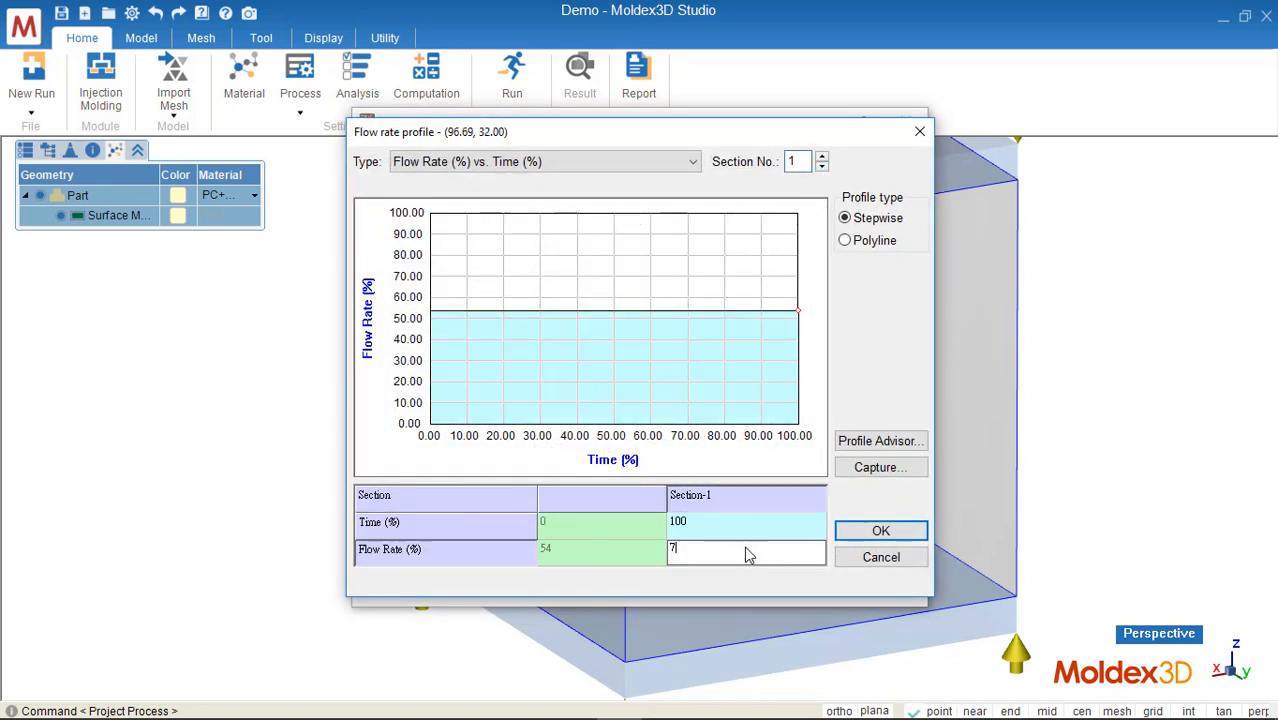
click(866, 532)
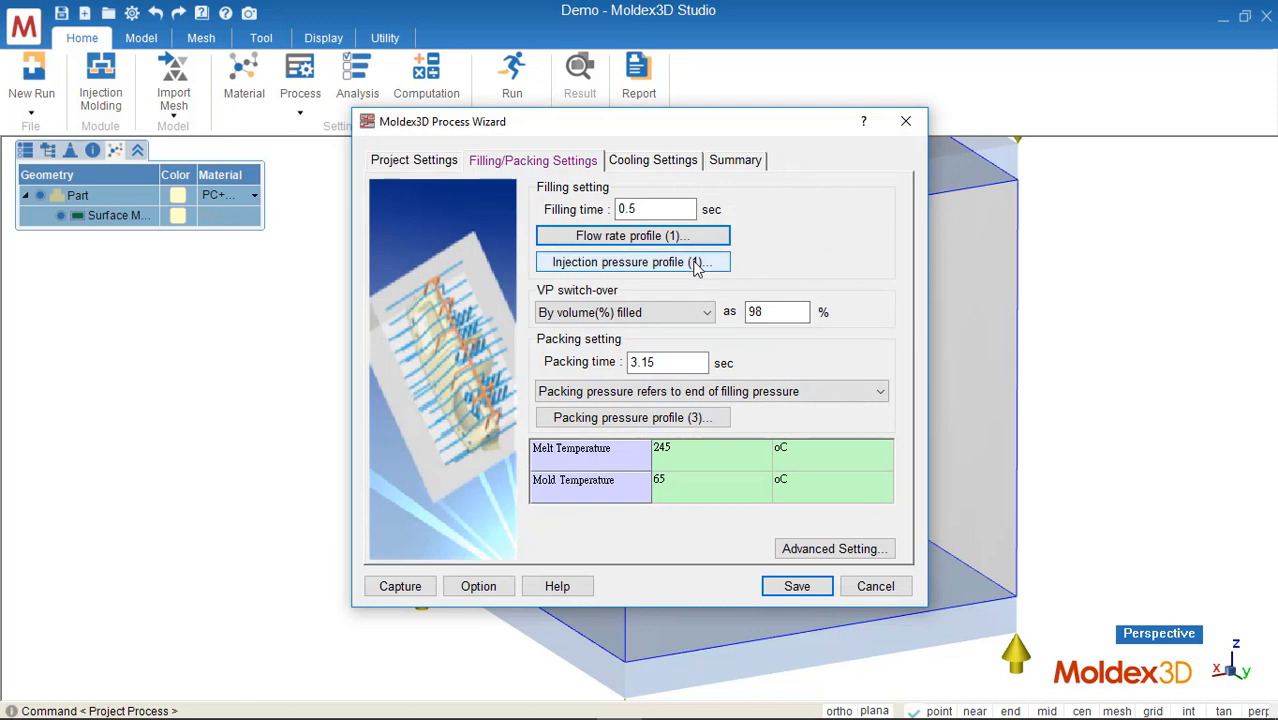
Step: Set the packing time to 50 sec
click(746, 313)
double_click(746, 313)
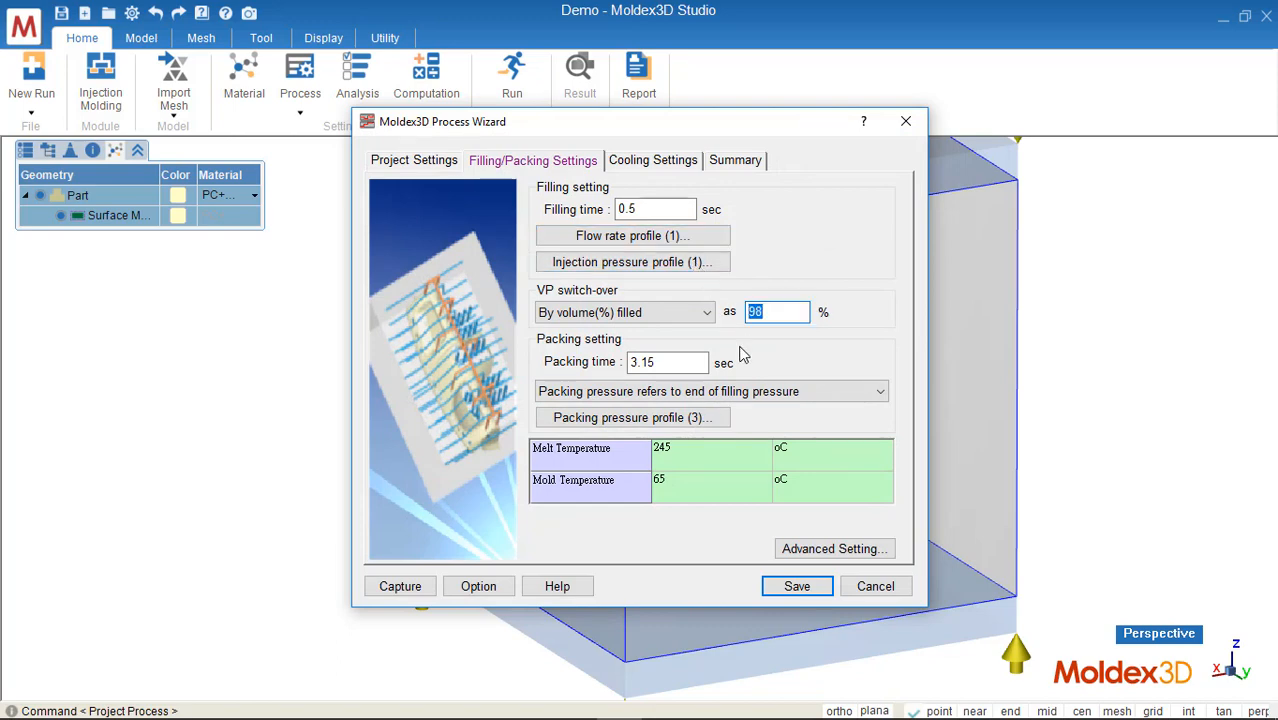
key(Tab)
text(50)
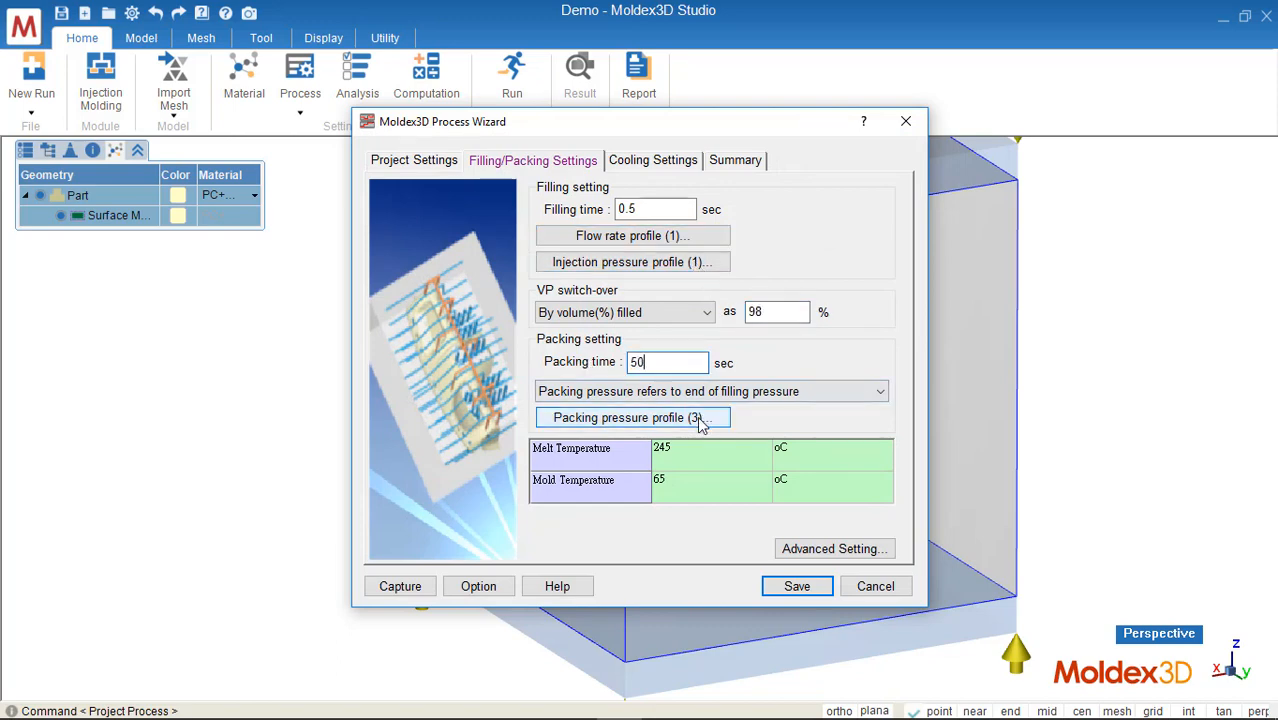
Step: Reduce the packing pressure profile to one section with 80% packing pressure
click(672, 417)
click(822, 166)
click(822, 166)
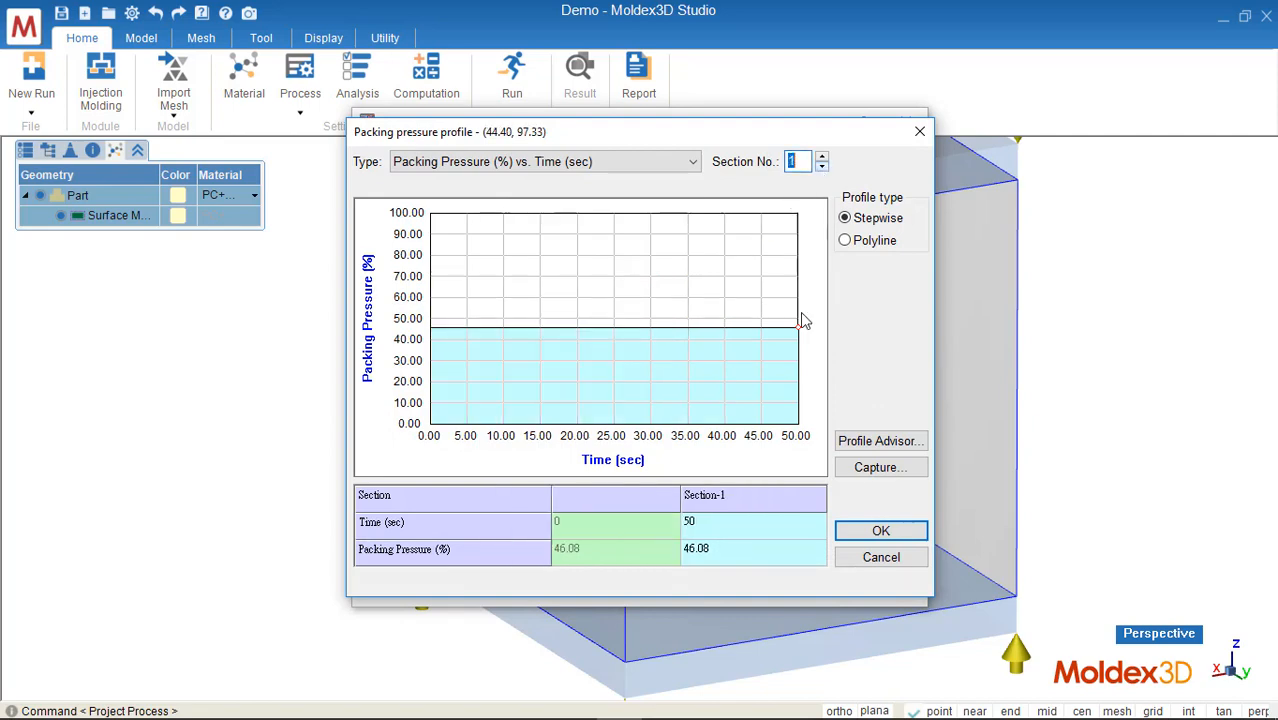
click(759, 552)
text(80)
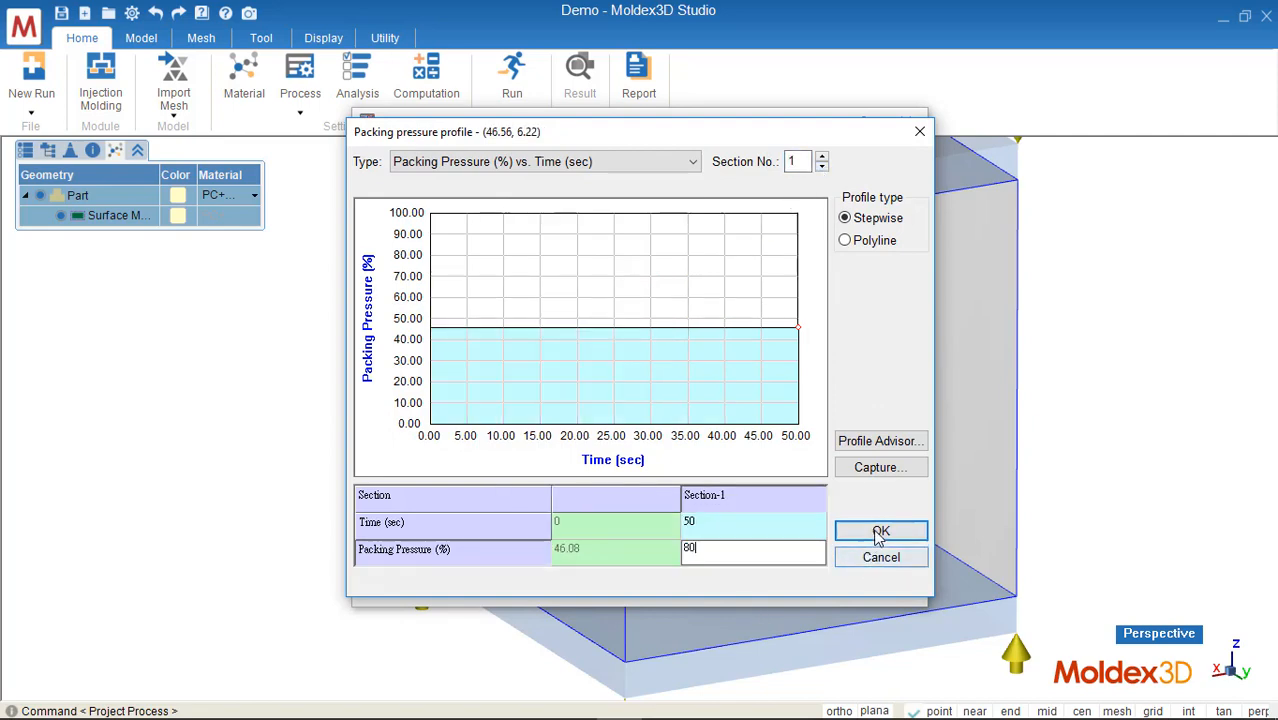
click(880, 530)
Step: Review the melt and mold temperatures and the cooling time settings
click(720, 467)
click(720, 467)
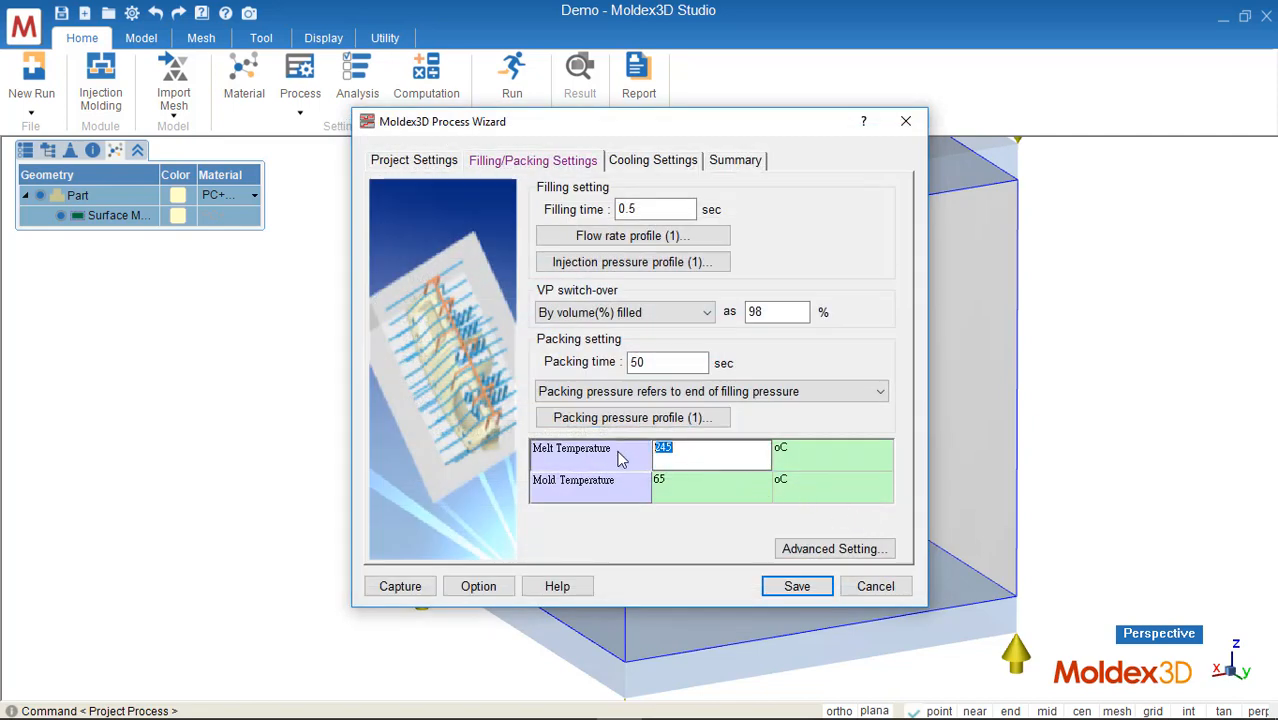
click(712, 498)
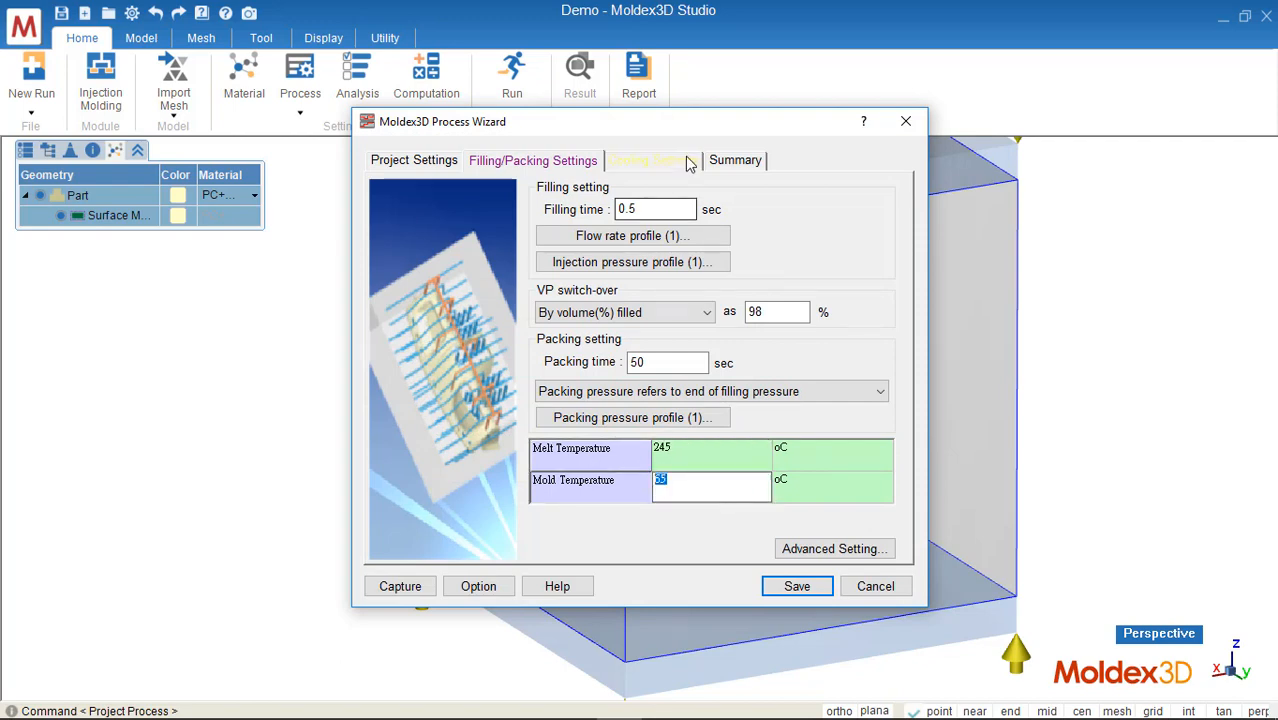
click(680, 166)
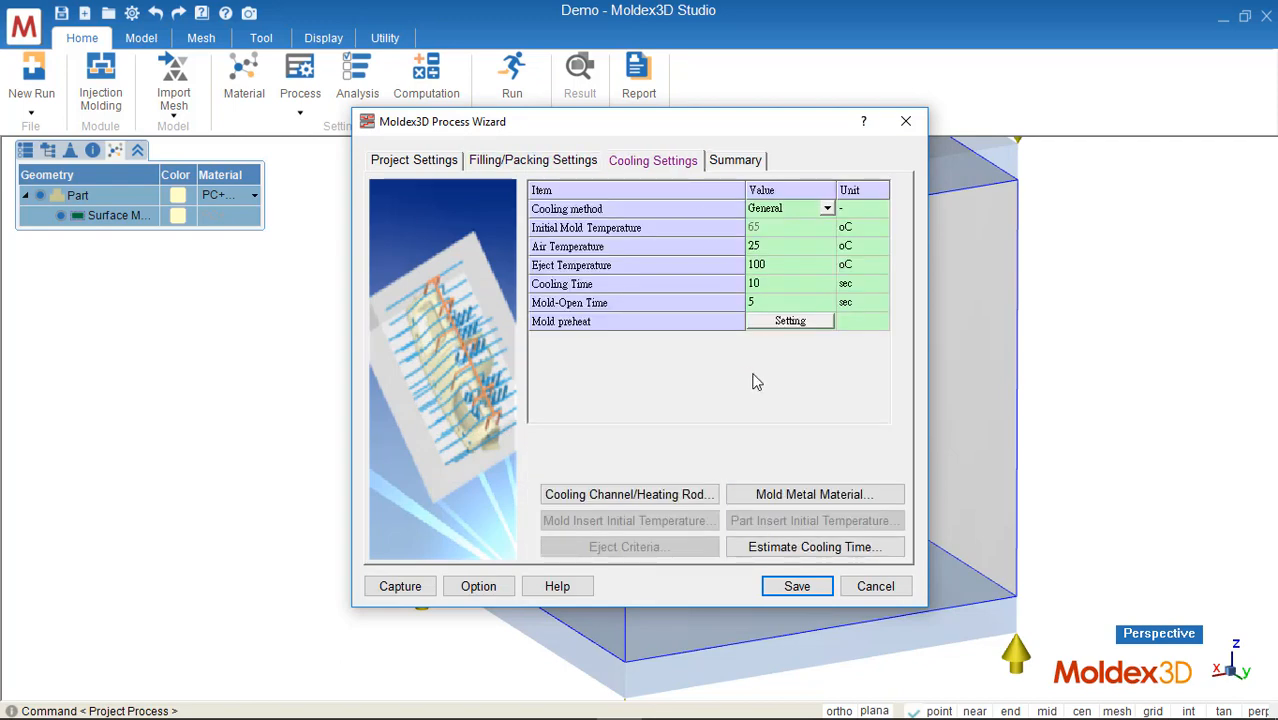
click(760, 284)
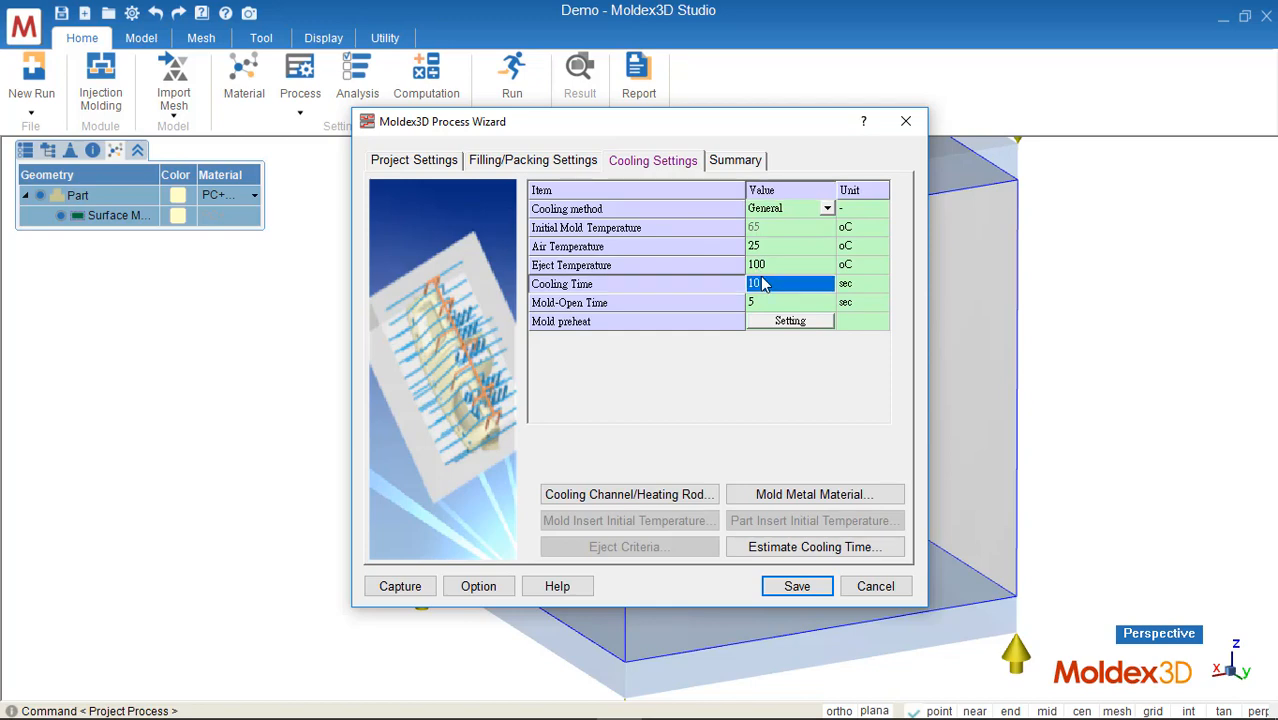
click(772, 287)
double_click(770, 306)
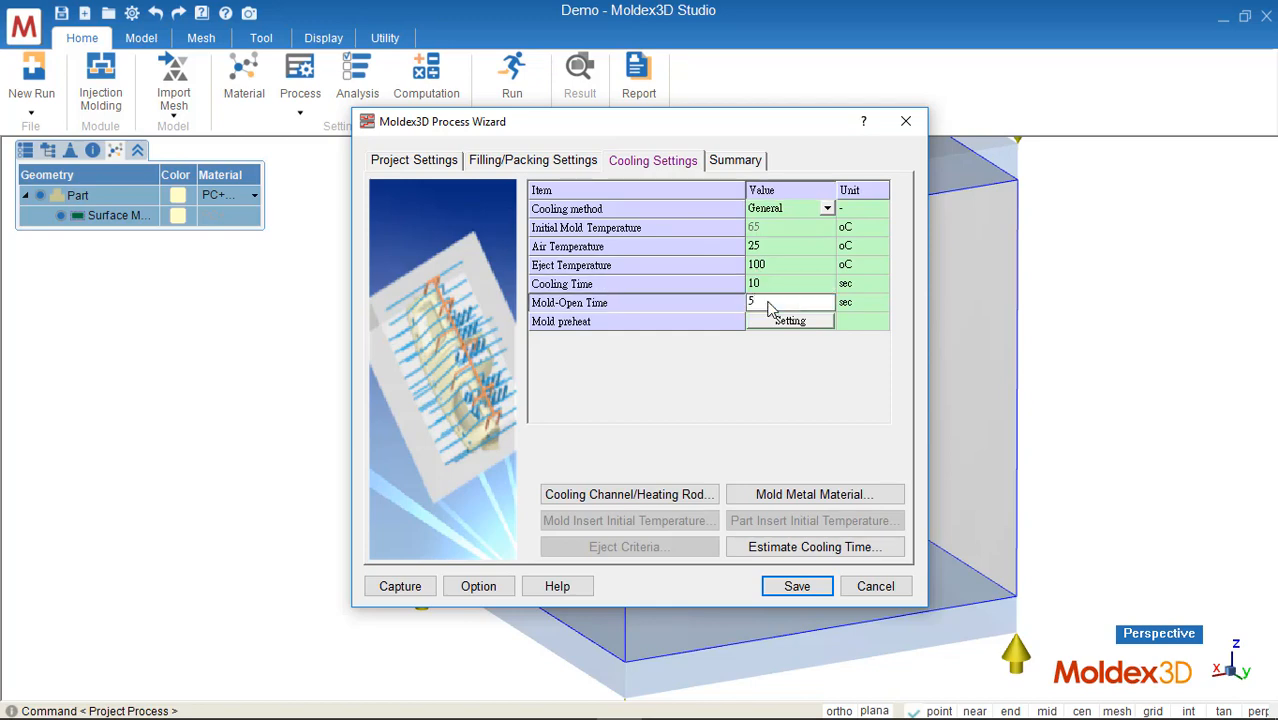
Step: Open the cooling channel settings and set the coolant flow rate to 80 cm^3/sec for all channels
click(673, 494)
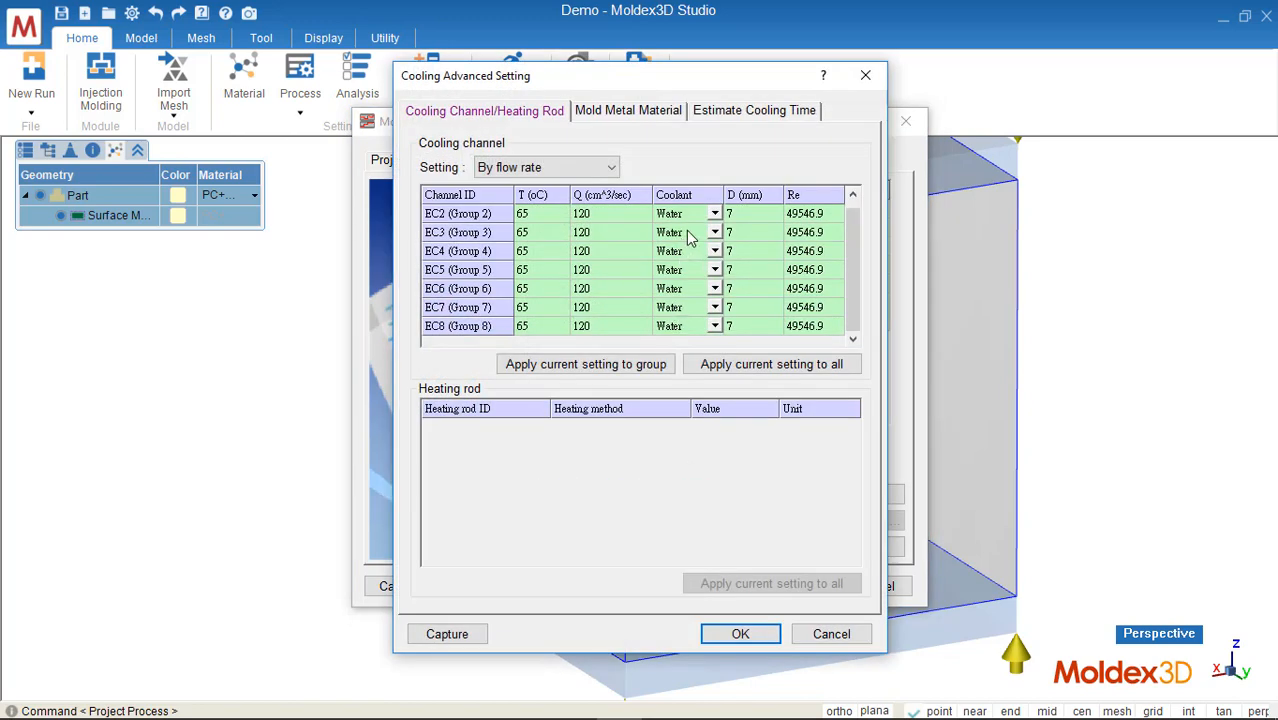
click(715, 214)
click(715, 216)
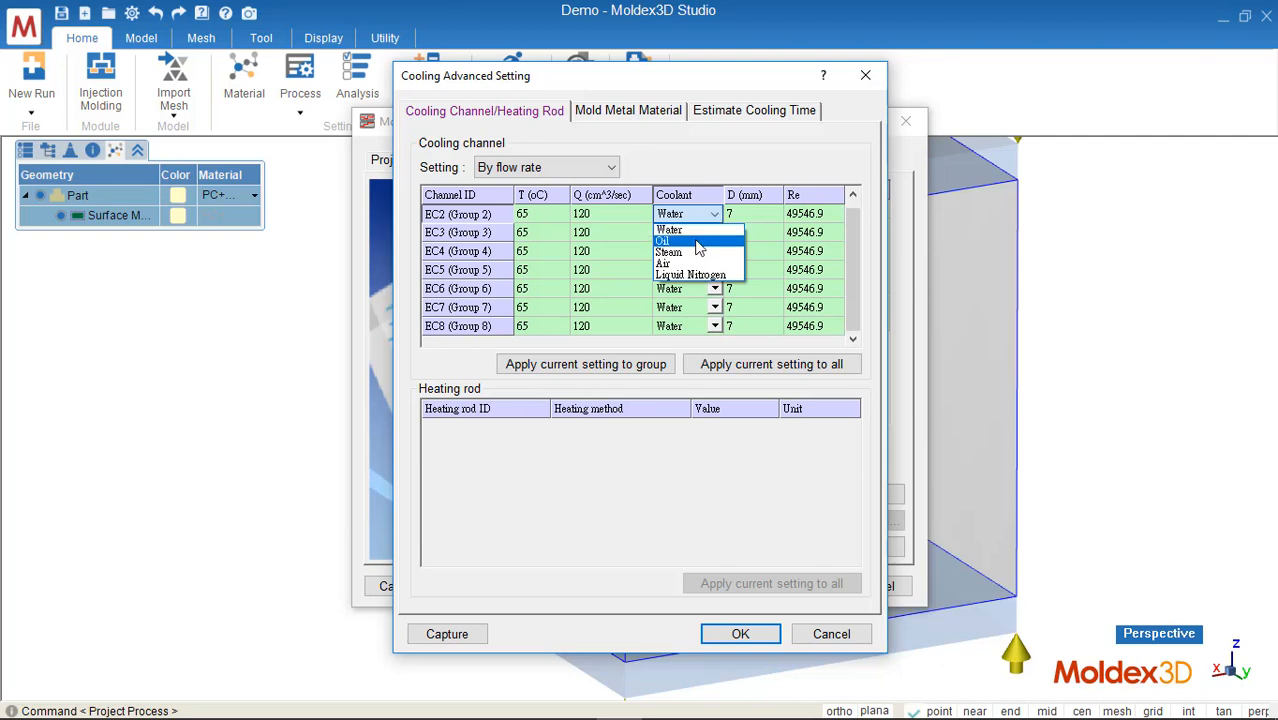
click(700, 230)
click(606, 216)
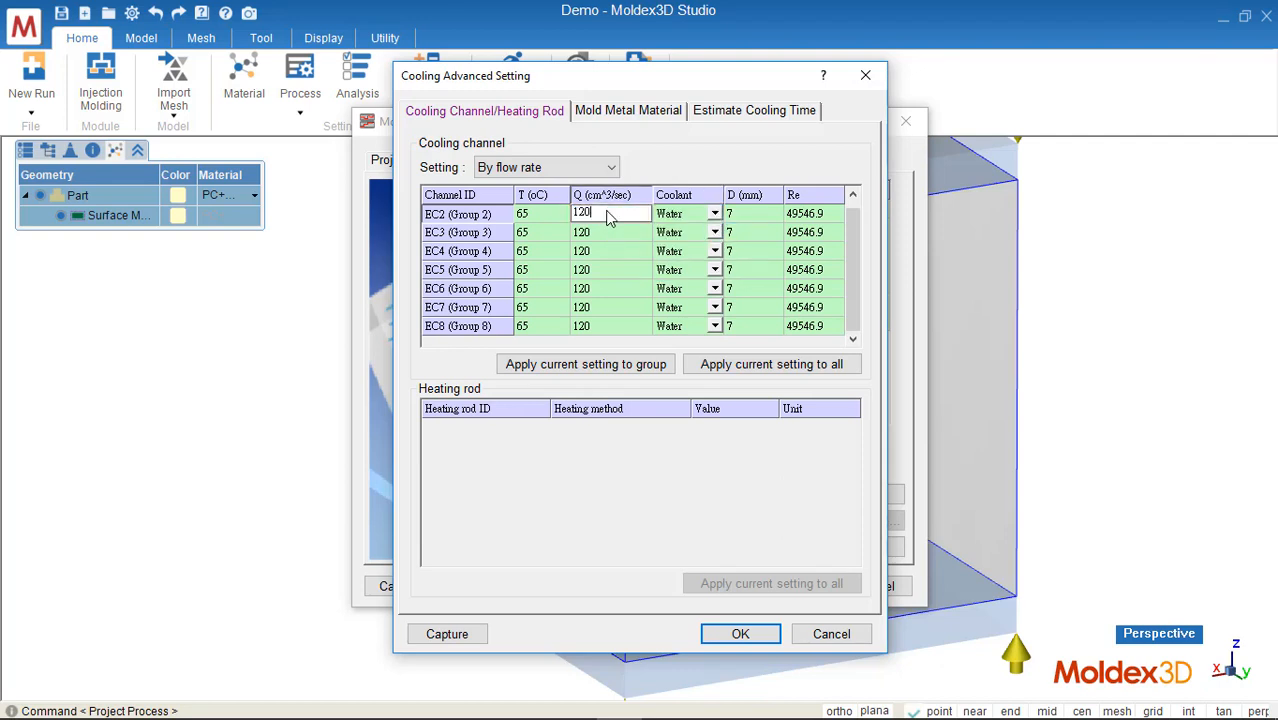
drag(606, 216, 558, 216)
text(80)
click(615, 230)
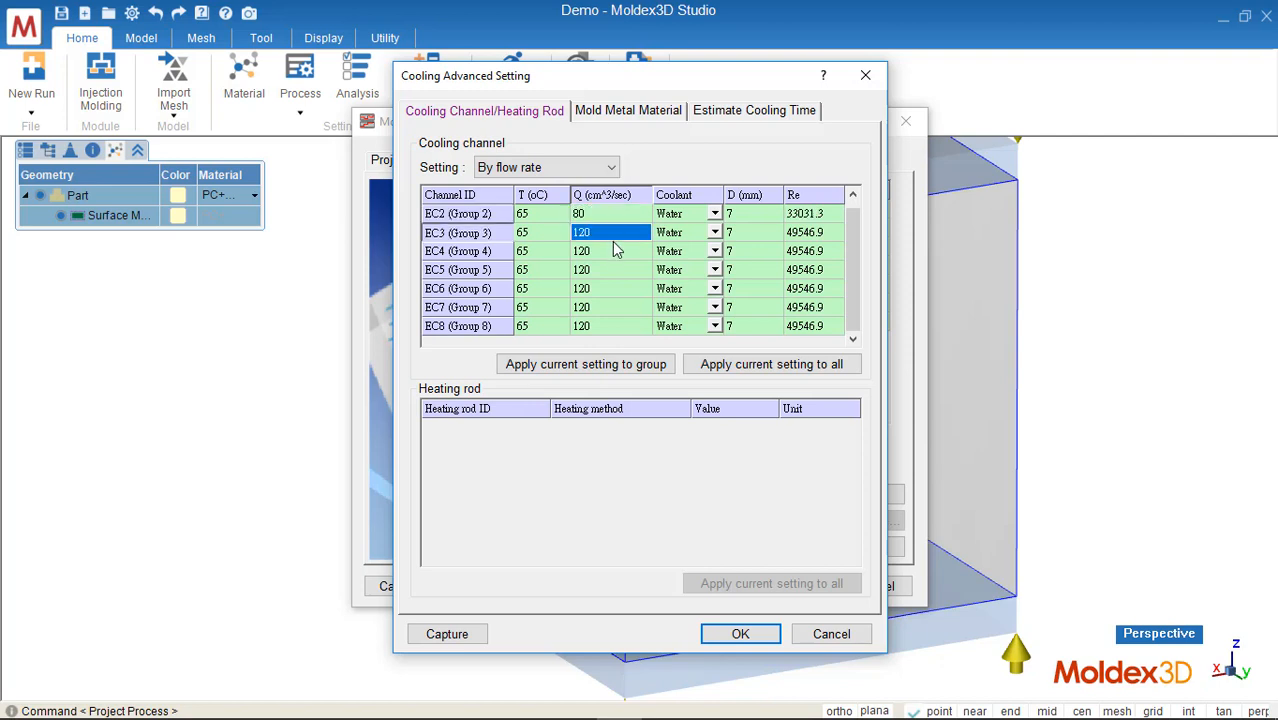
click(612, 214)
click(757, 366)
Step: Keep P20 as the mold metal material and close the cooling advanced settings
click(540, 216)
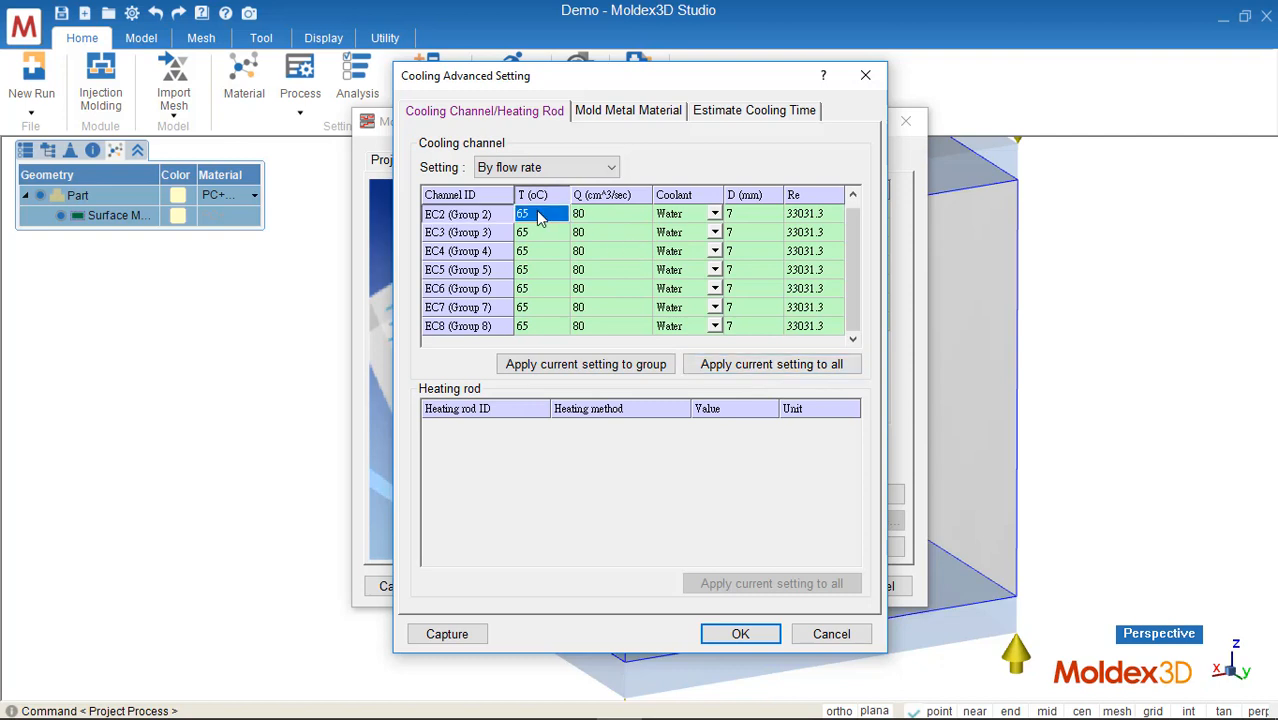
click(540, 216)
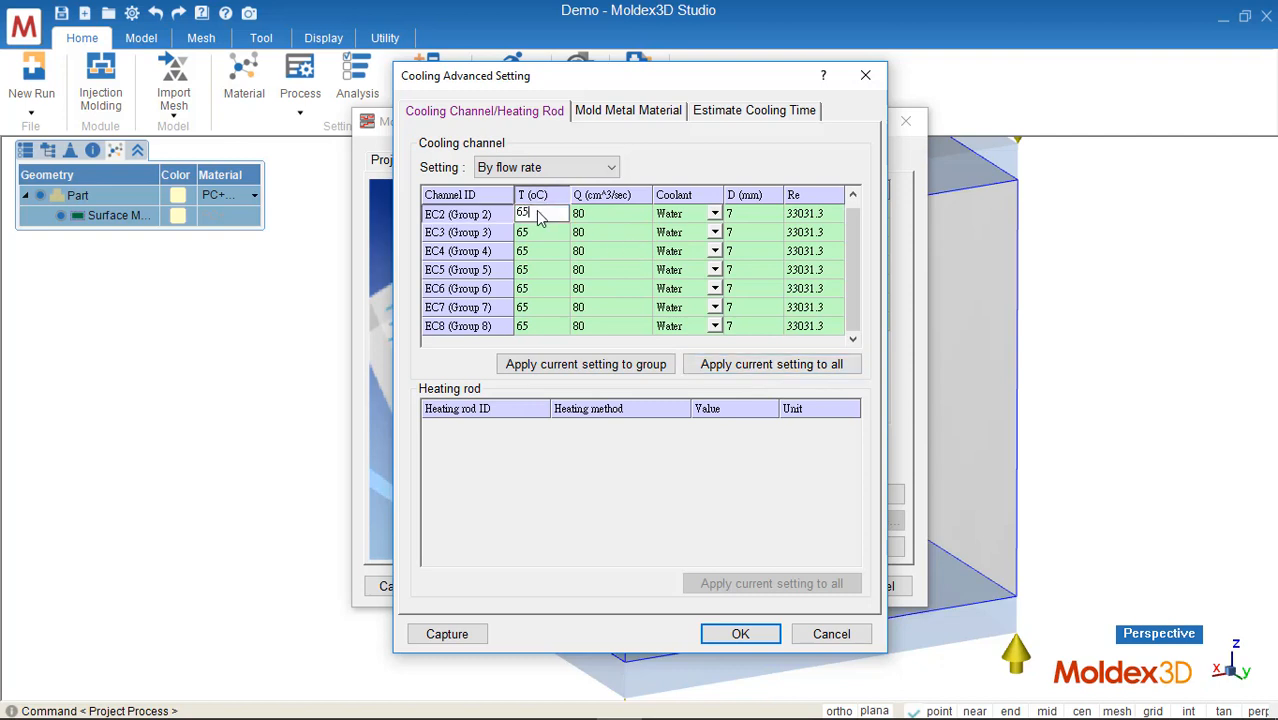
click(606, 111)
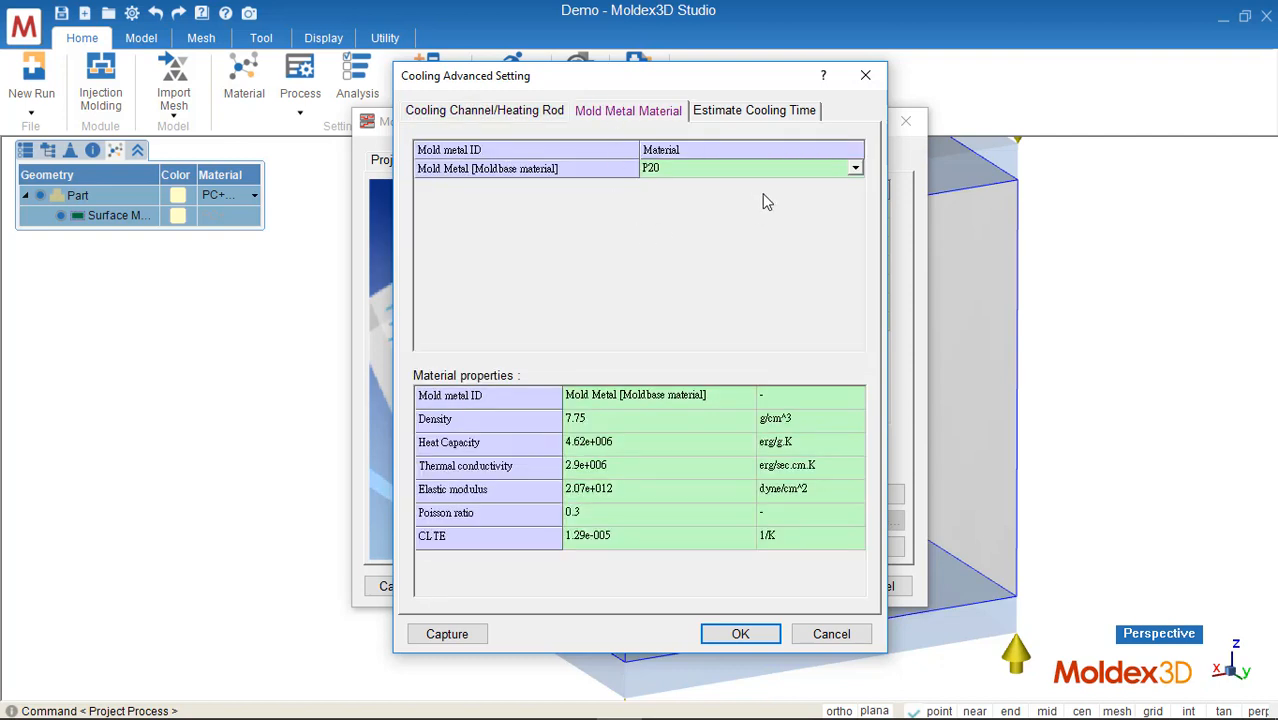
click(776, 167)
click(776, 167)
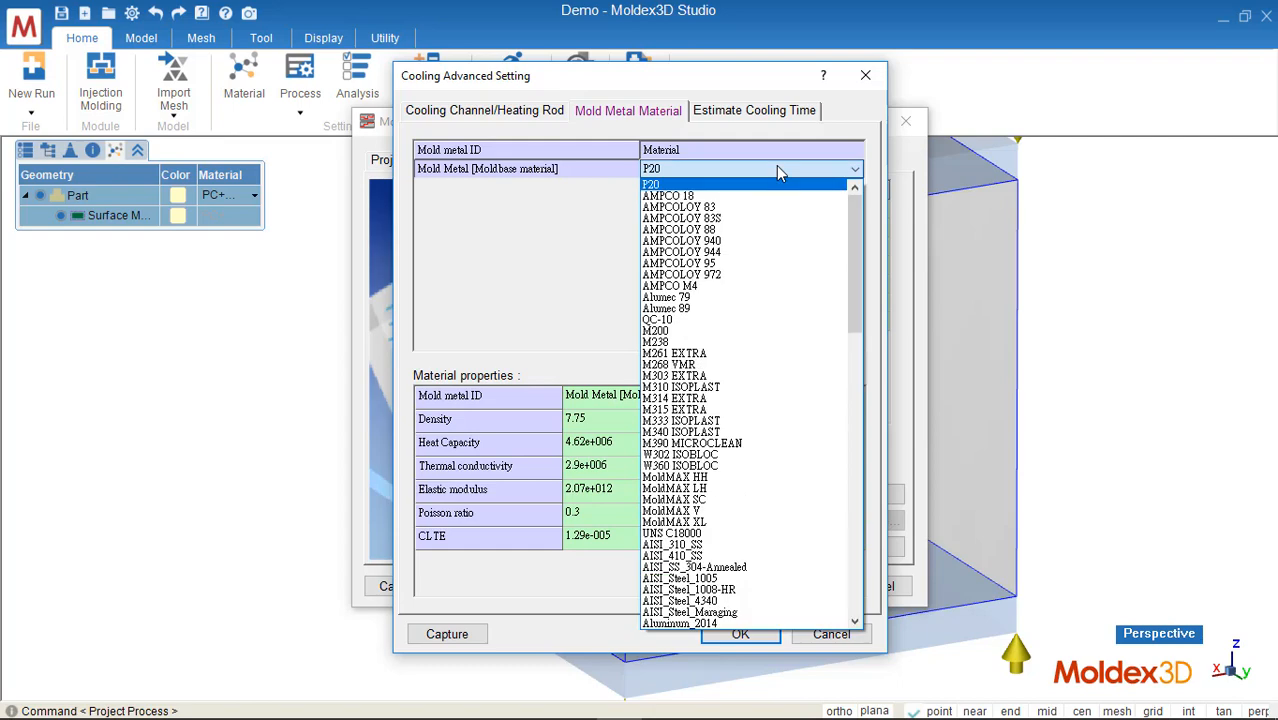
click(776, 172)
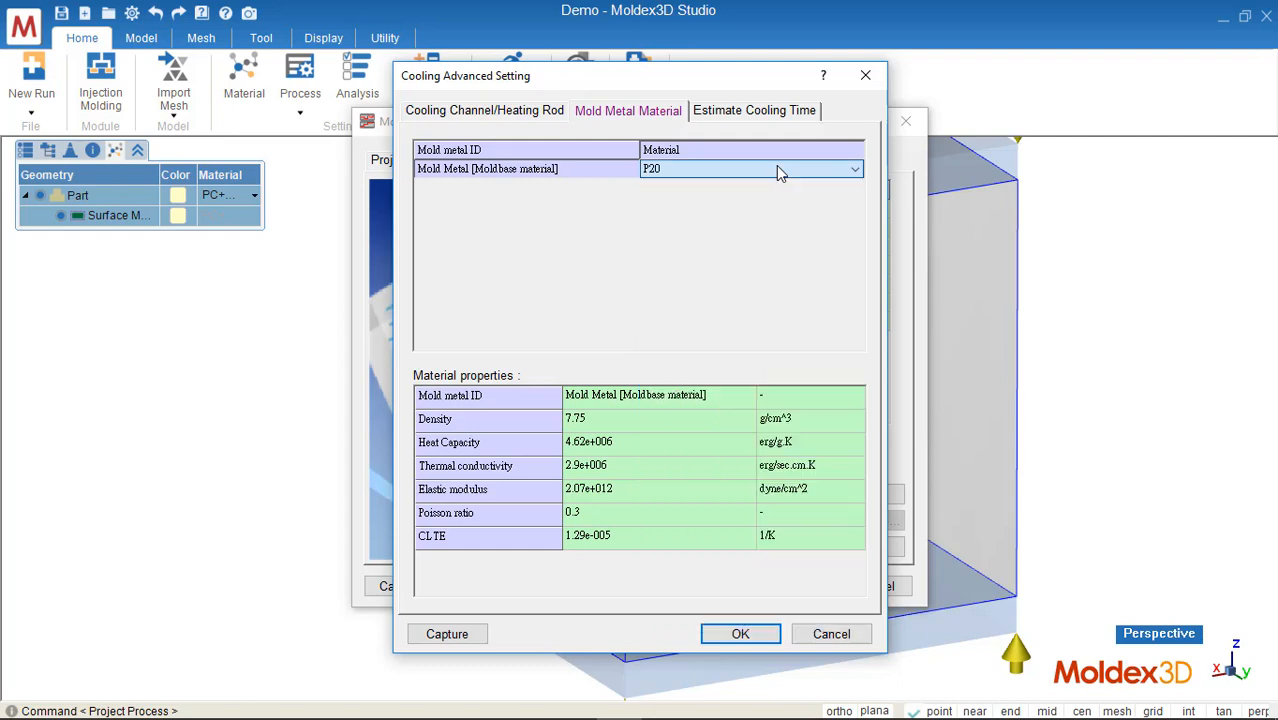
click(740, 634)
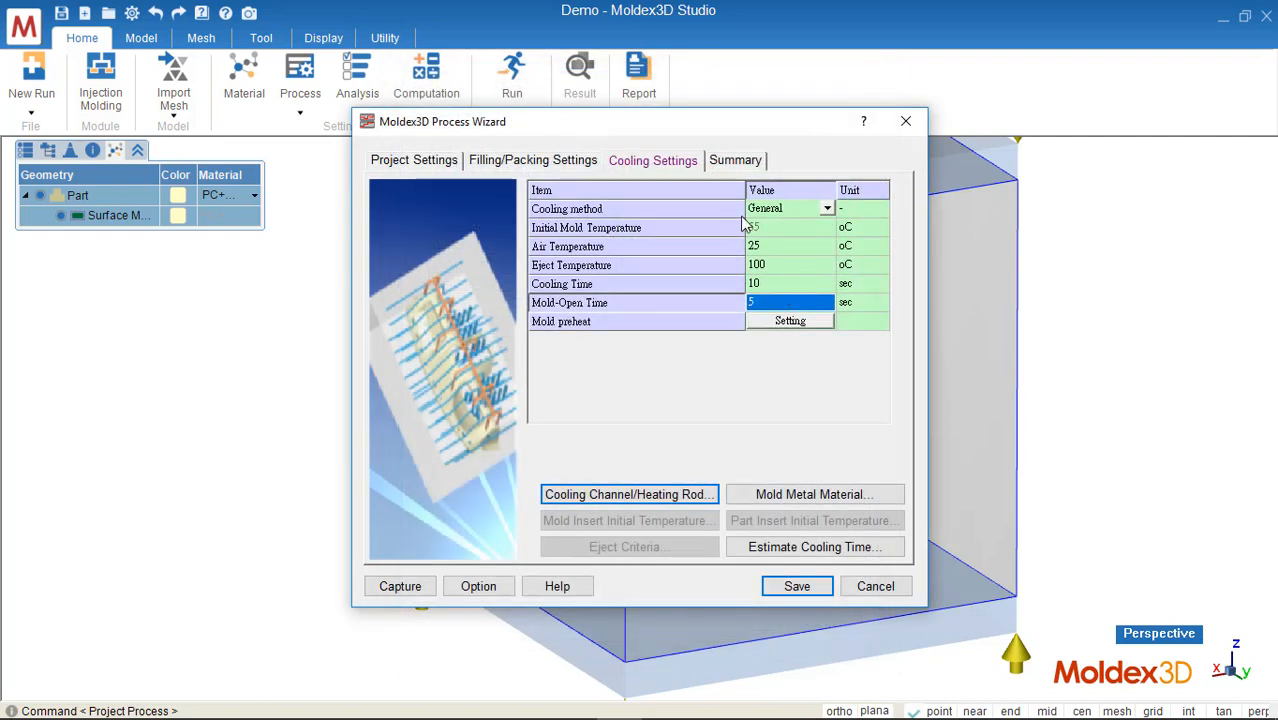
Step: Review the summary, save the process condition file and close the Process Wizard
click(735, 161)
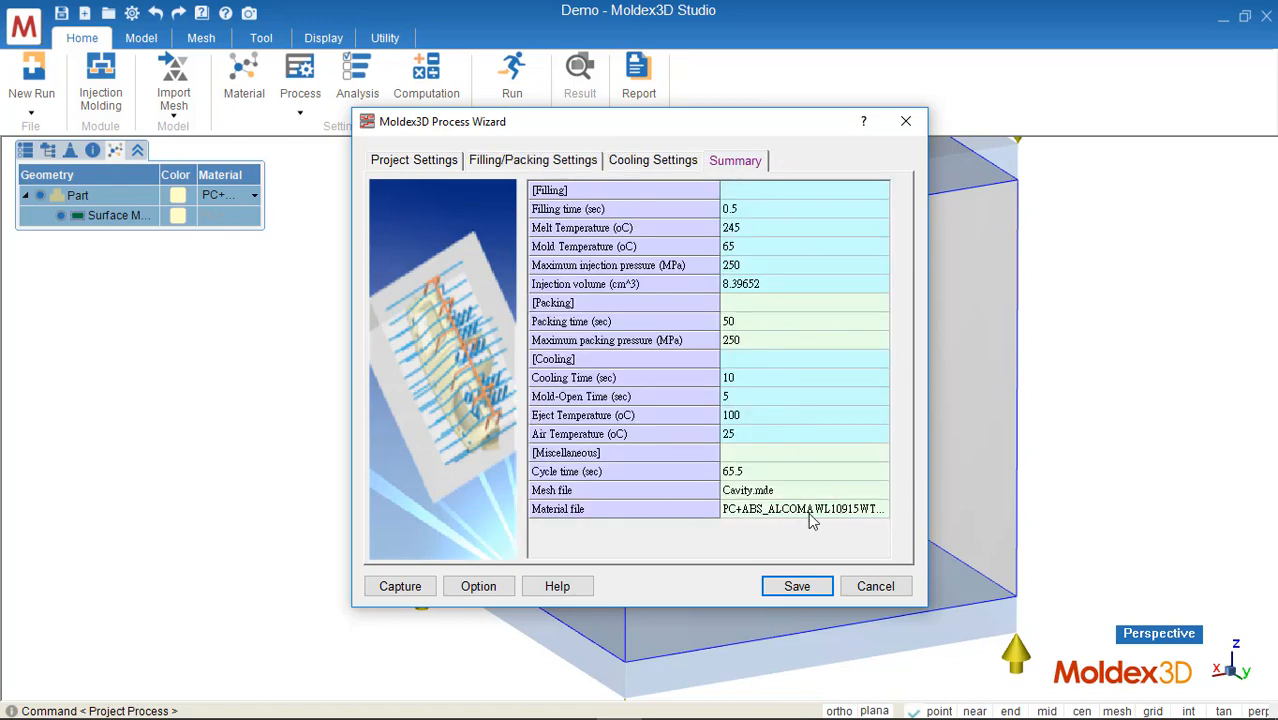
click(800, 585)
click(623, 434)
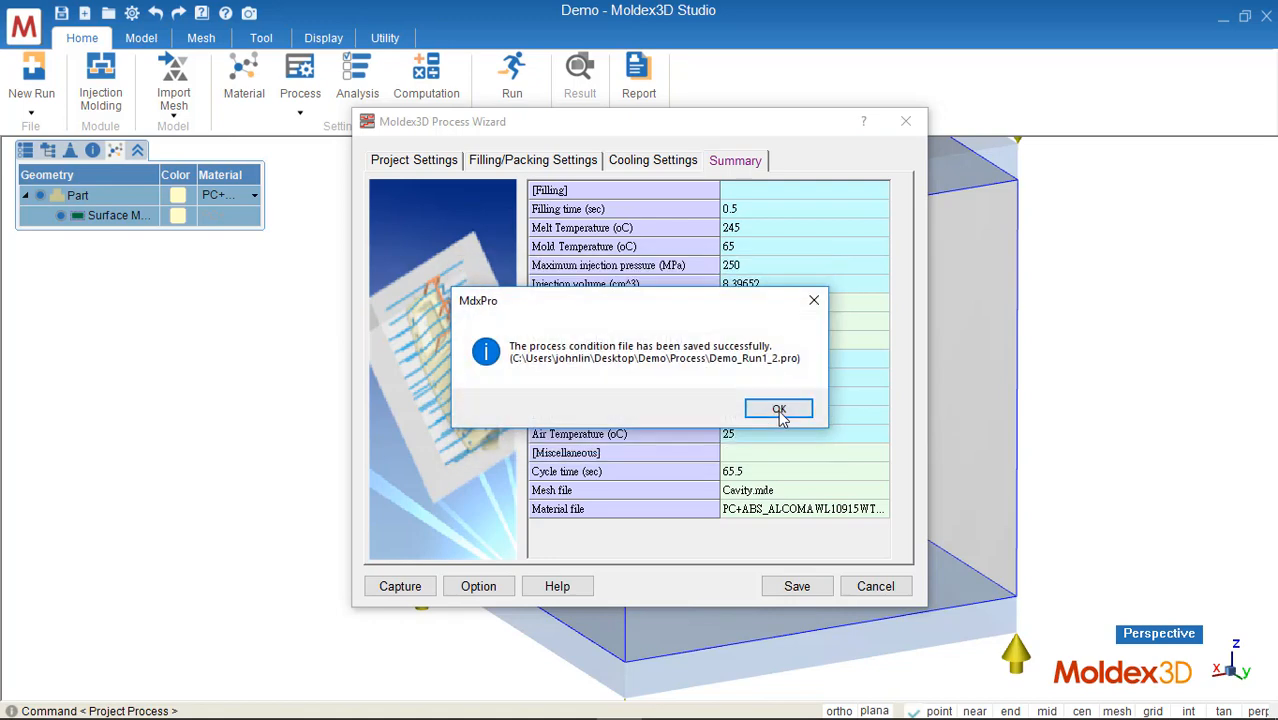
click(785, 407)
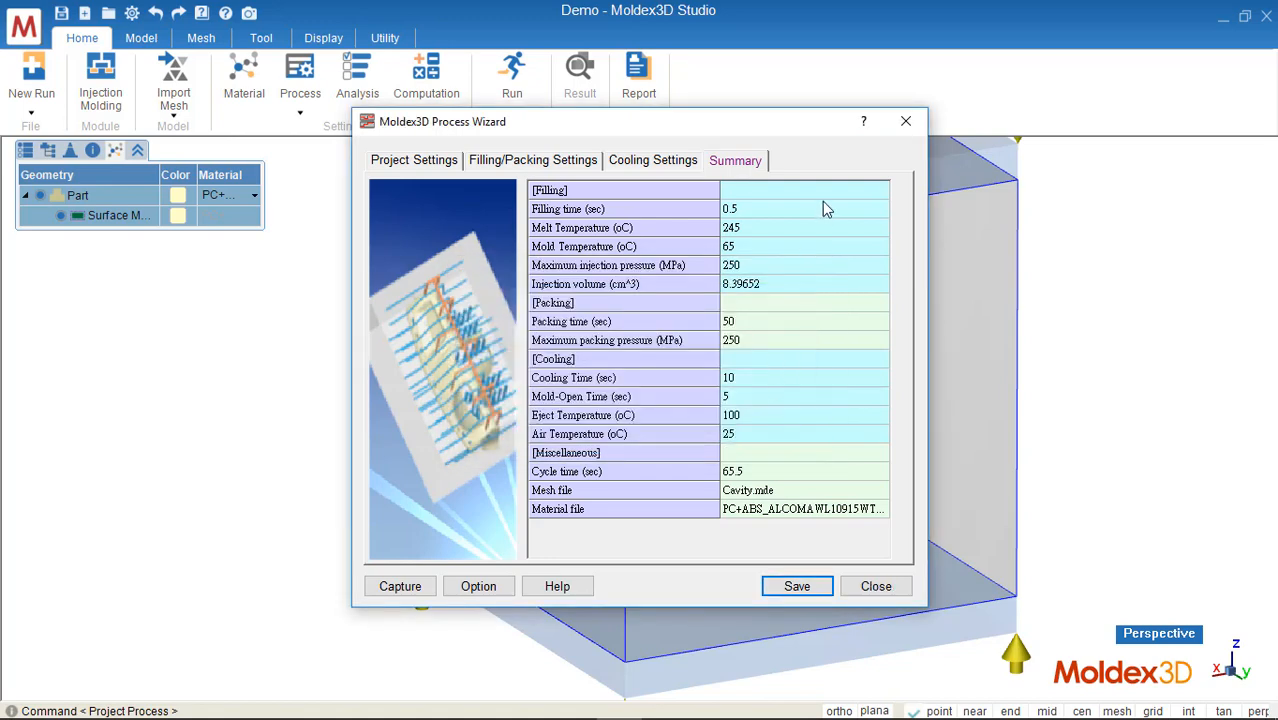
click(906, 121)
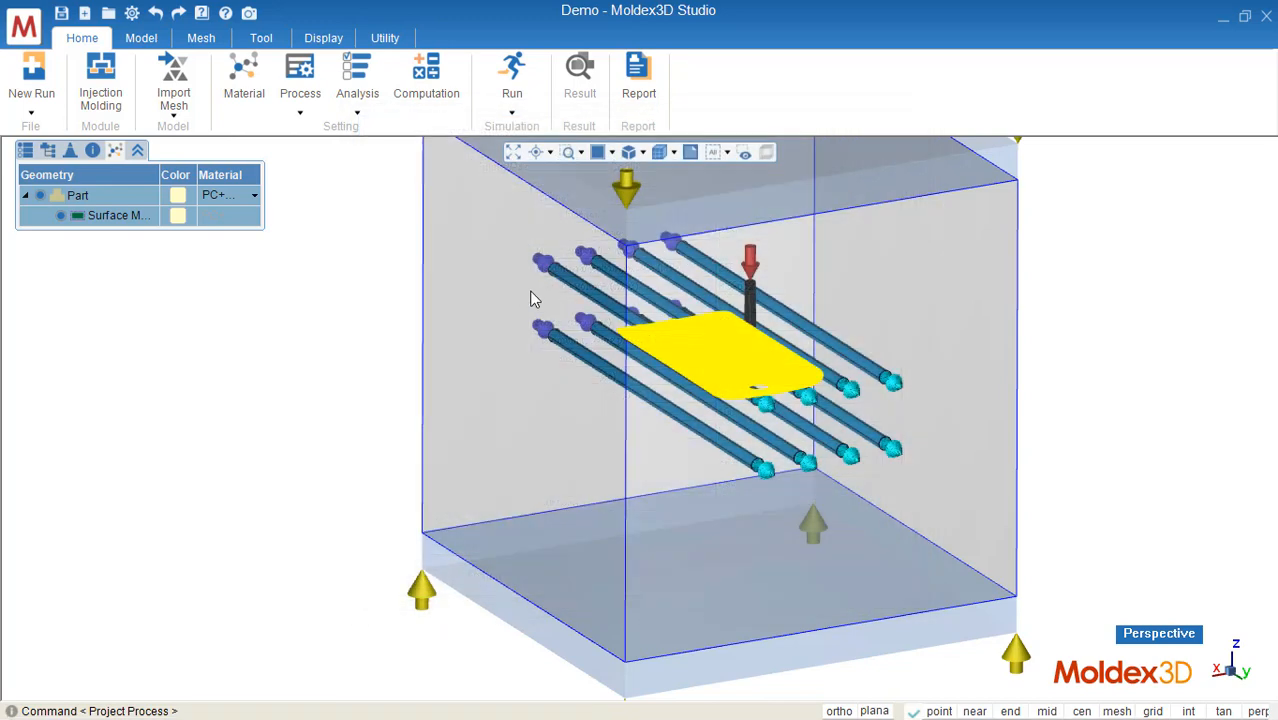
Step: Set the analysis sequence to Full Analysis -C F P C W
click(358, 112)
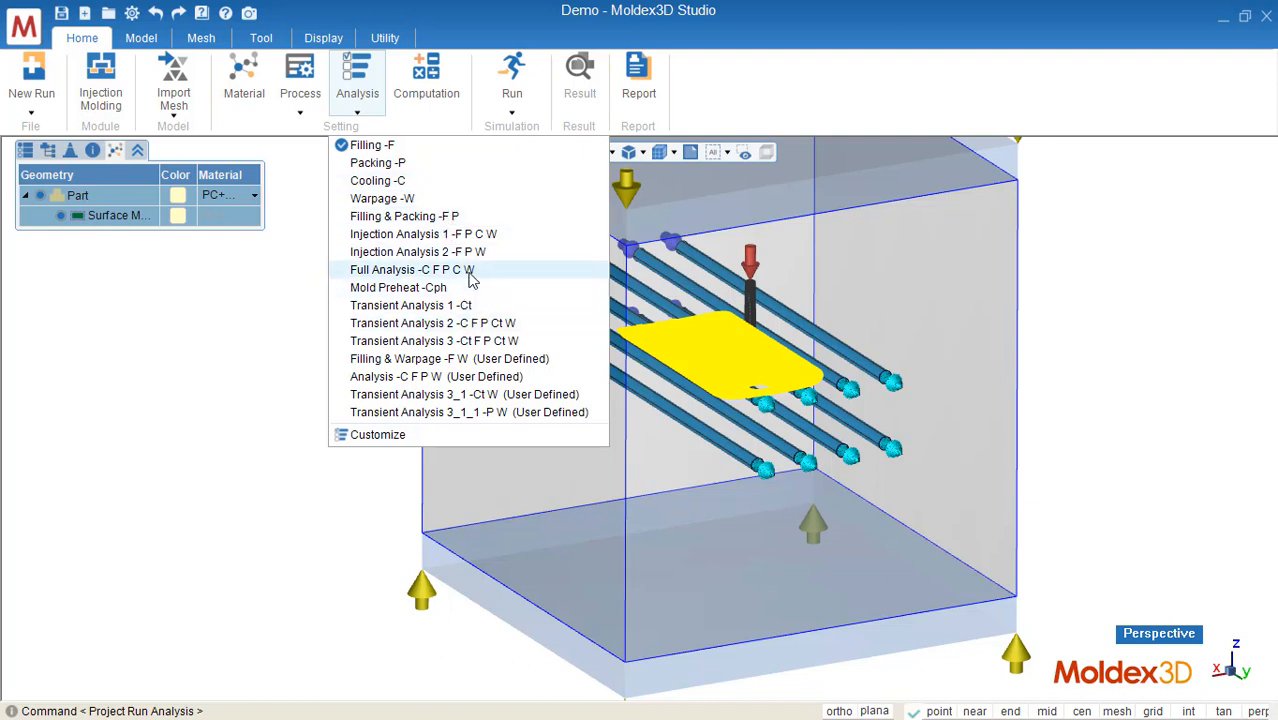
click(451, 274)
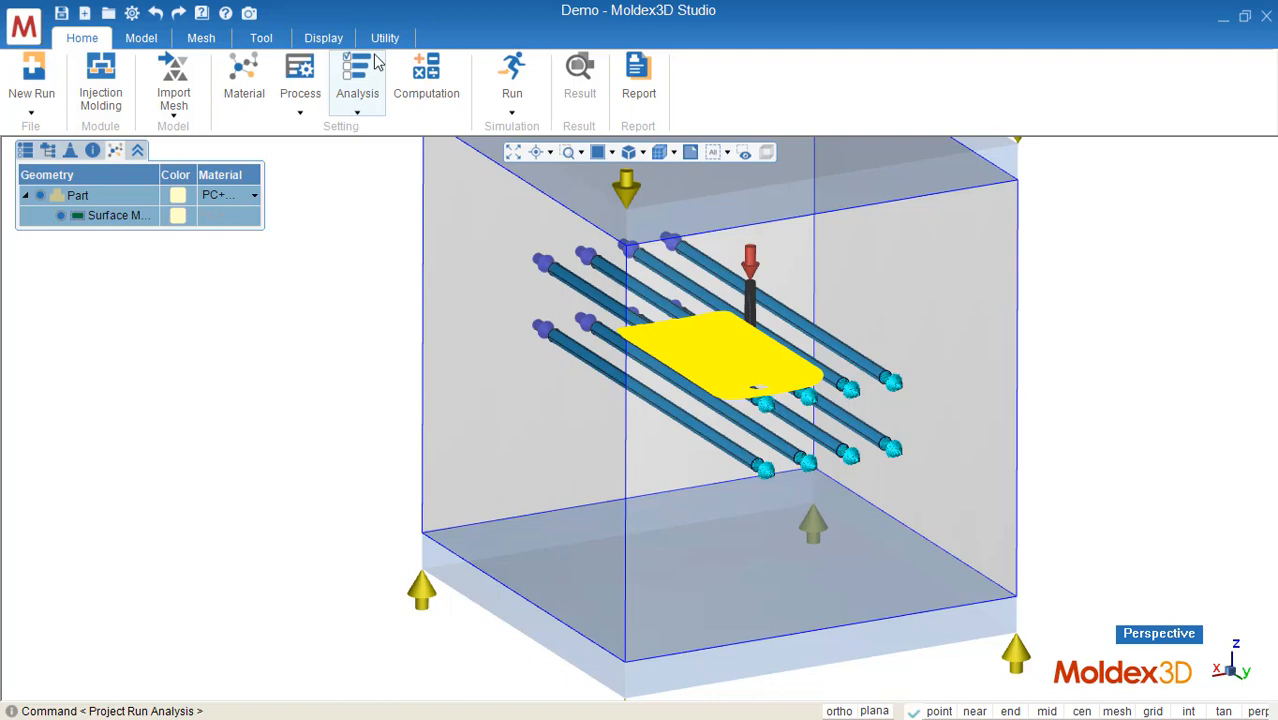
Step: Open the computation parameters and set the filling and packing multiple time step outputs to 5 each
click(436, 92)
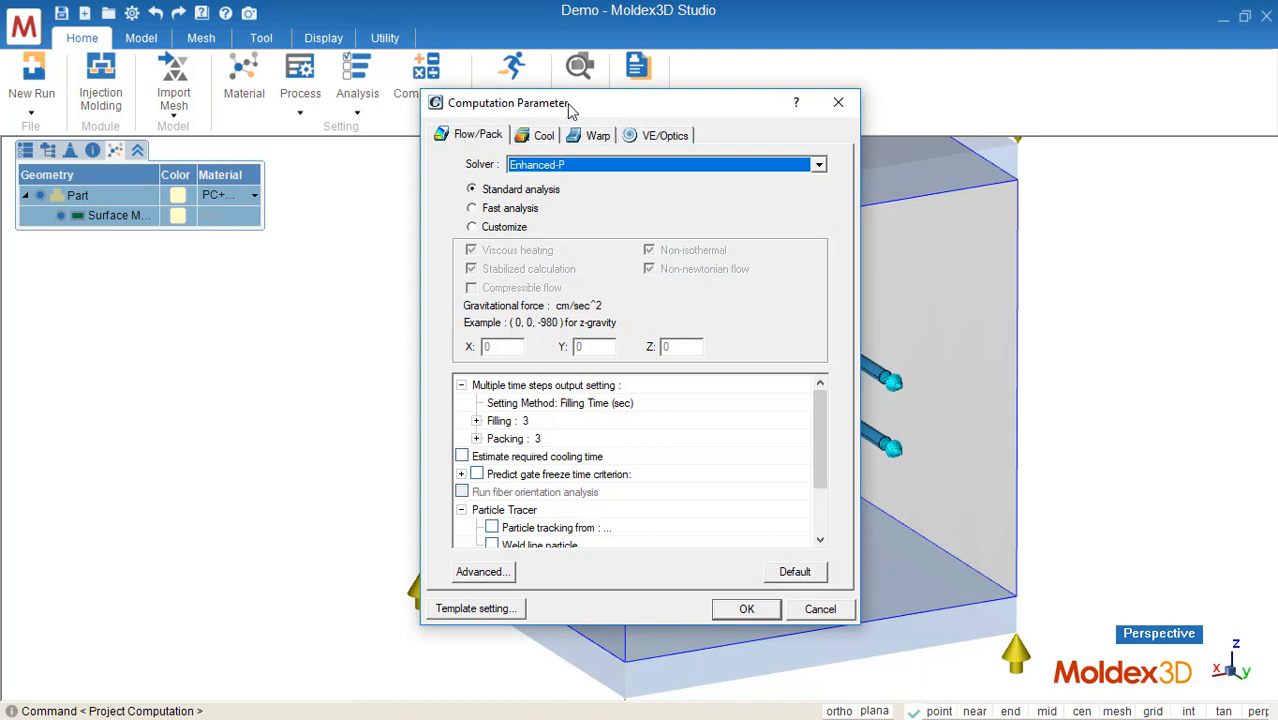
drag(567, 103, 679, 127)
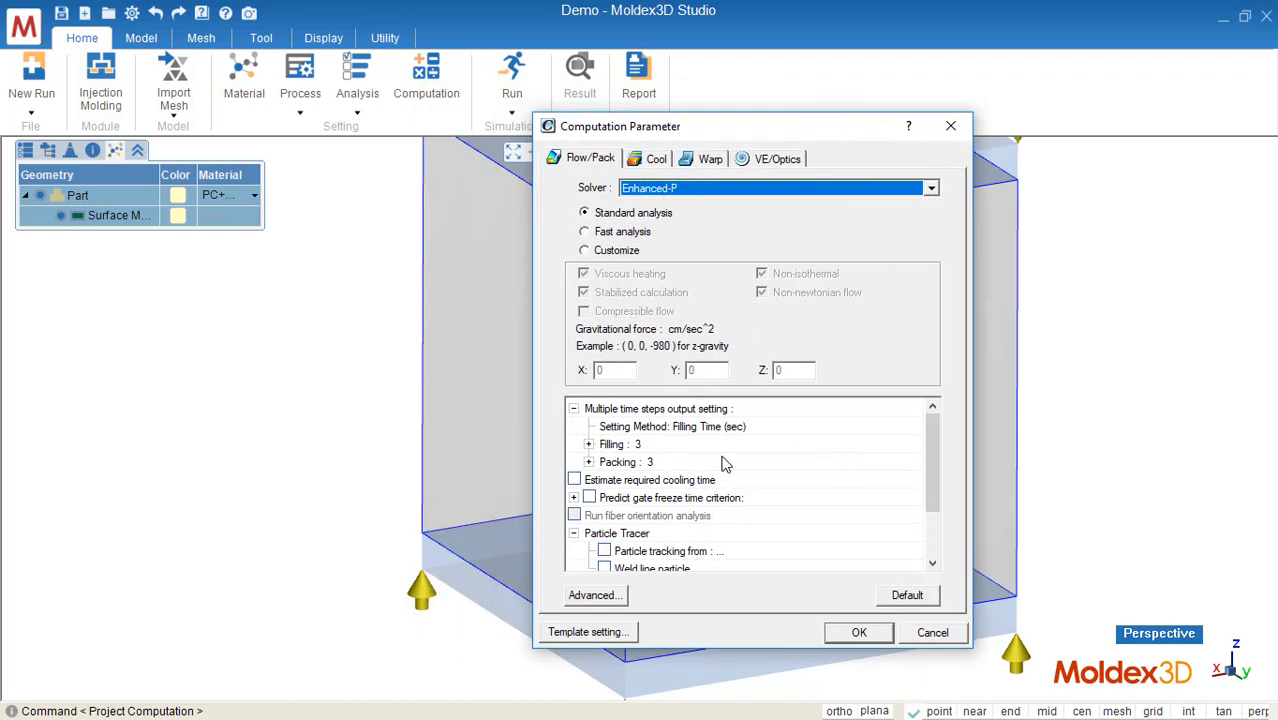
click(589, 445)
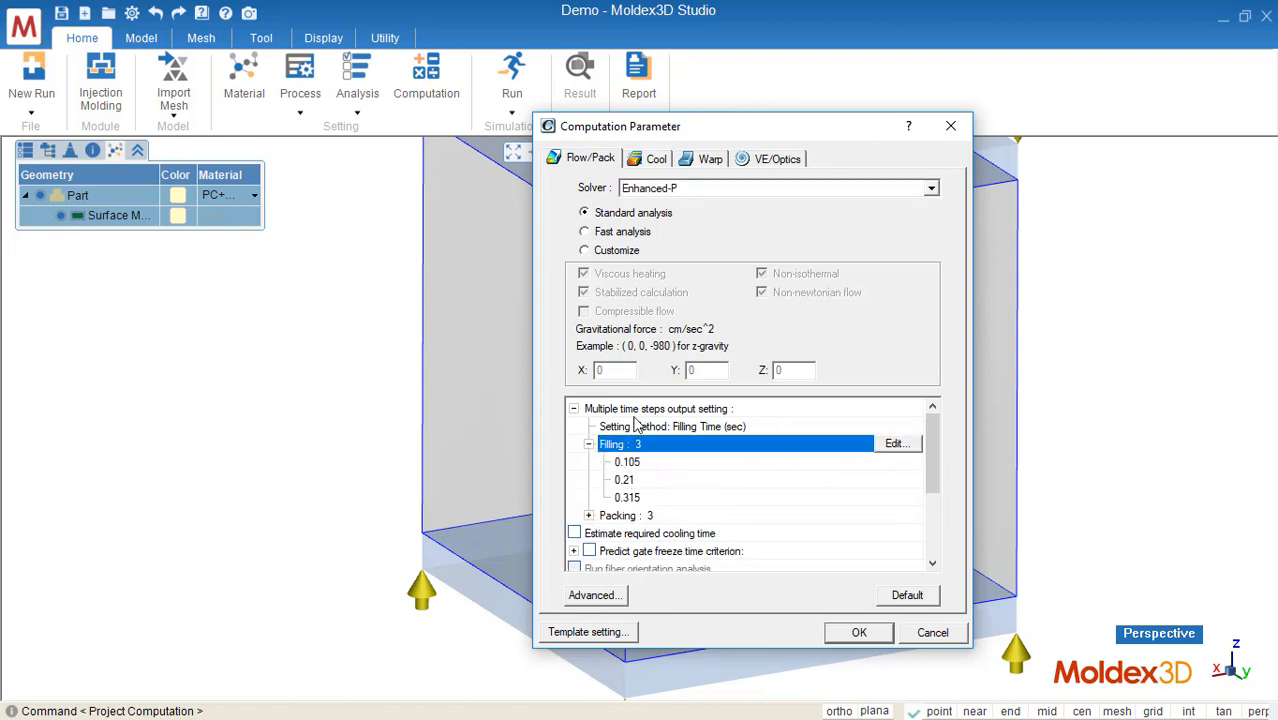
click(589, 515)
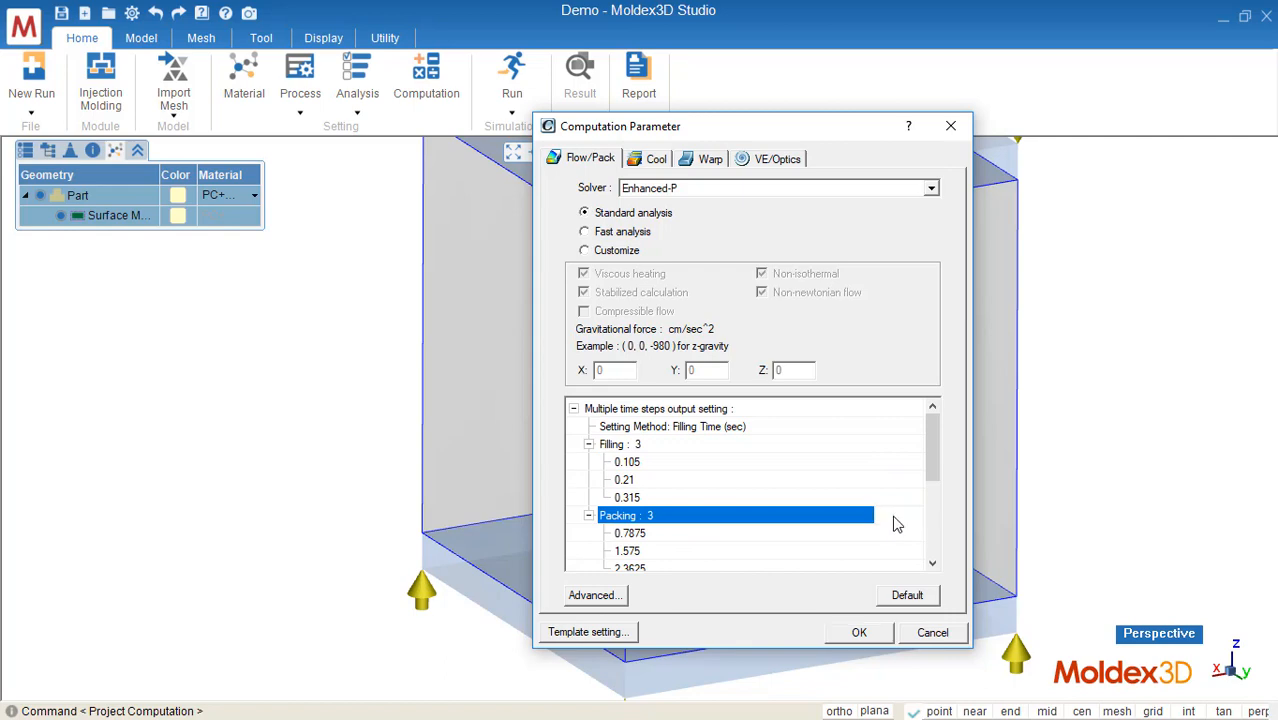
click(893, 515)
click(838, 377)
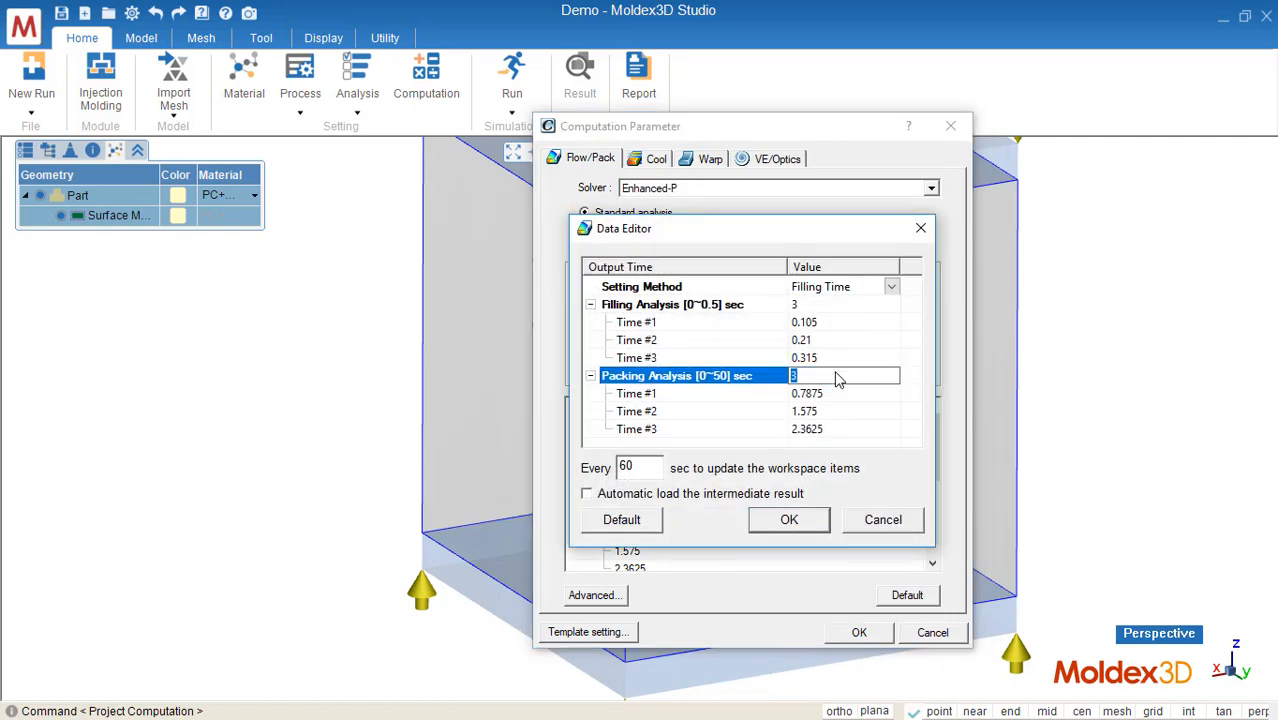
text(5)
click(850, 314)
text(5)
key(Return)
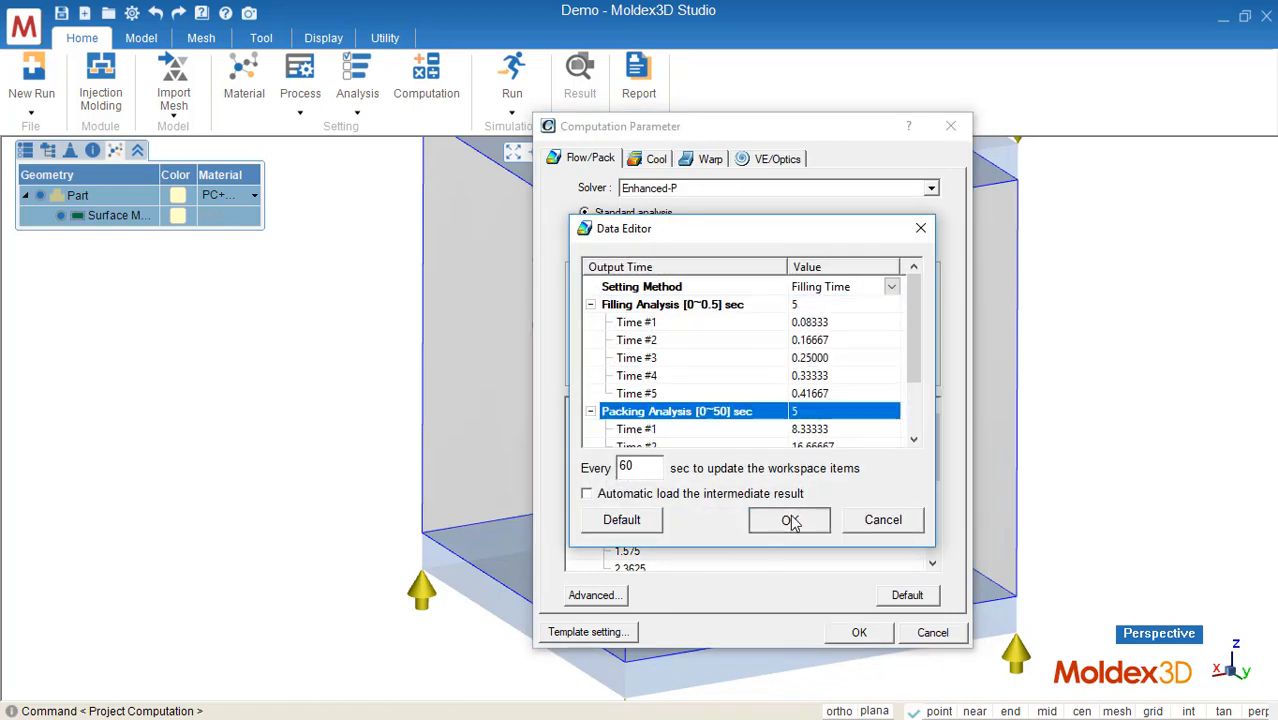
click(790, 522)
Step: Set the fully-transient cooling output time steps to 5 and apply the computation parameters
click(640, 162)
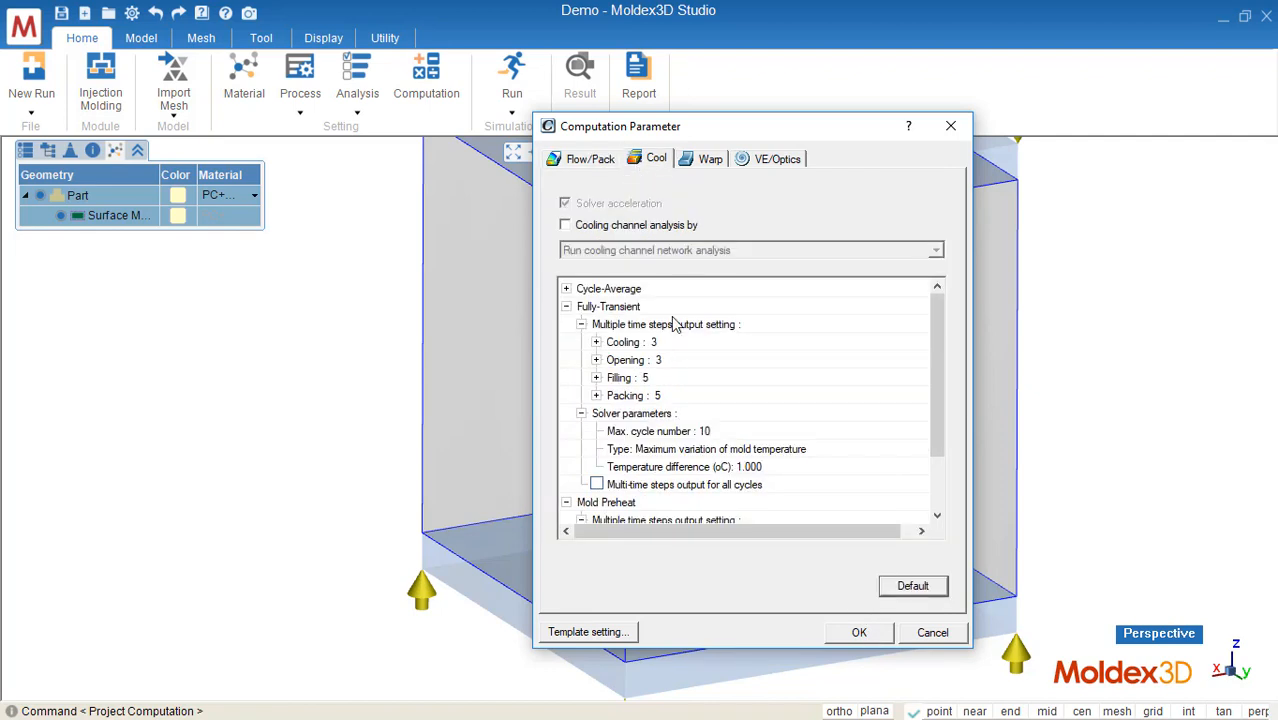
double_click(603, 342)
click(914, 342)
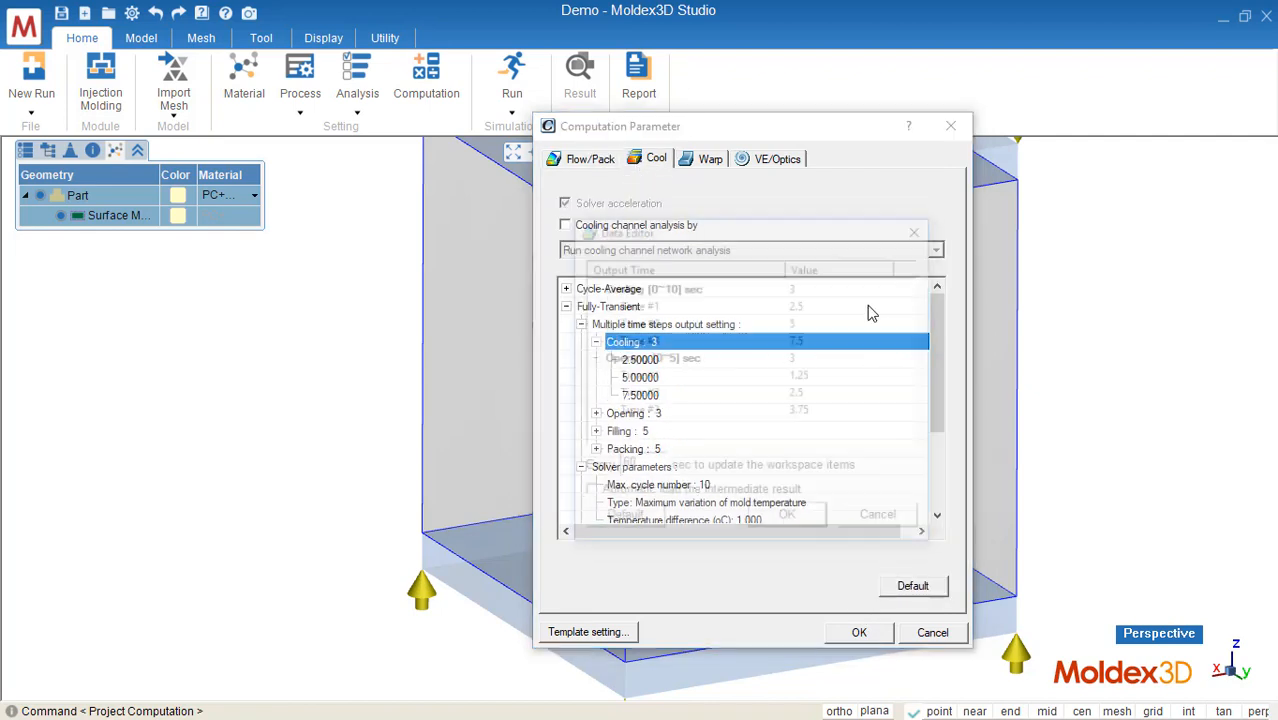
click(840, 290)
text(5)
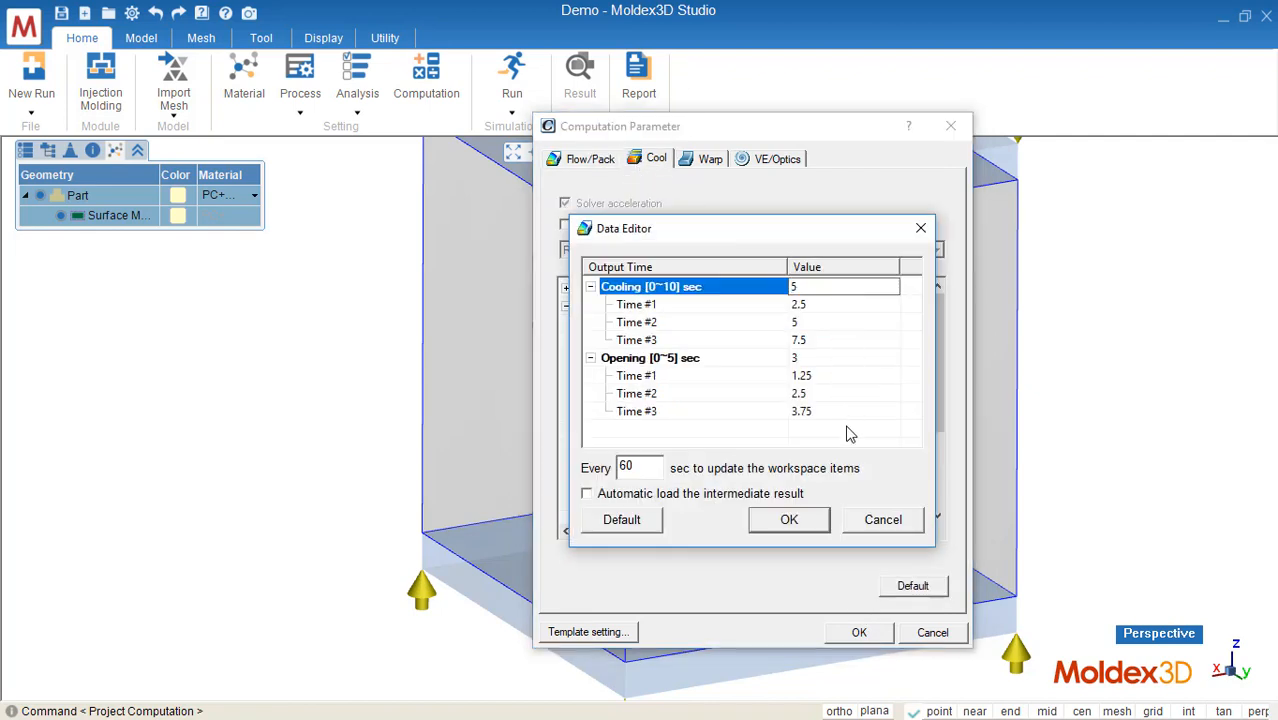
click(809, 522)
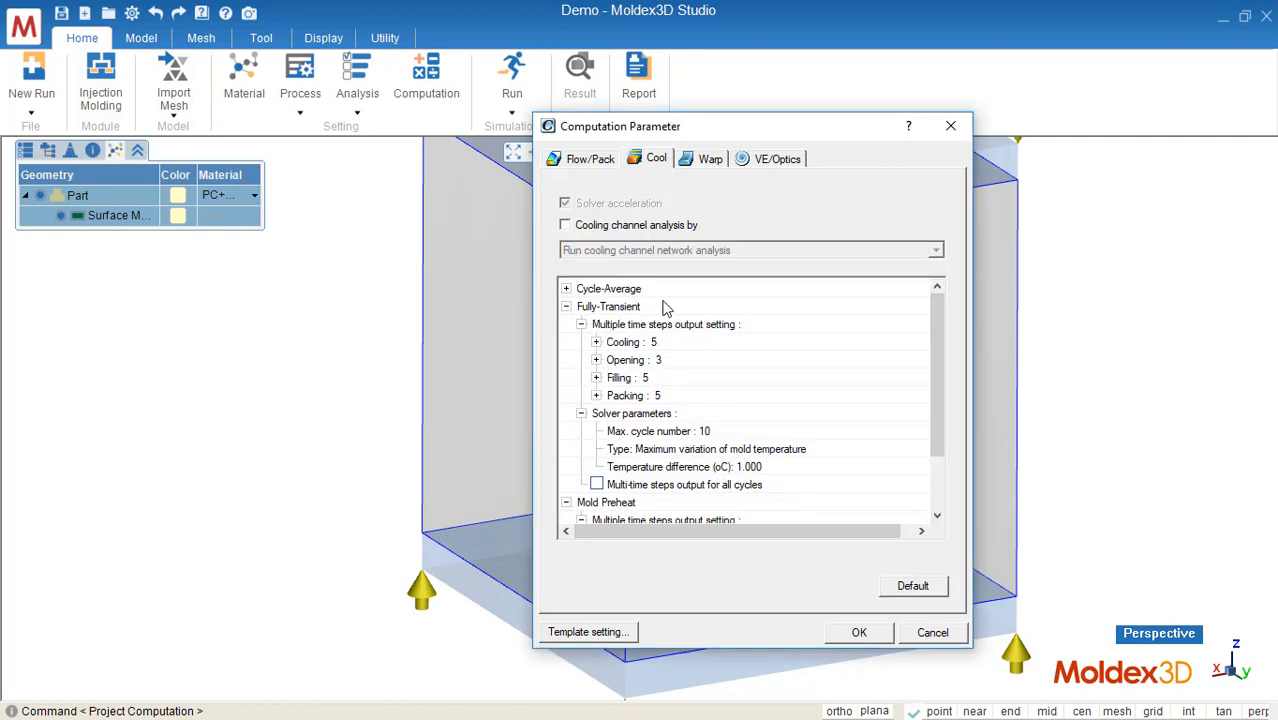
click(597, 162)
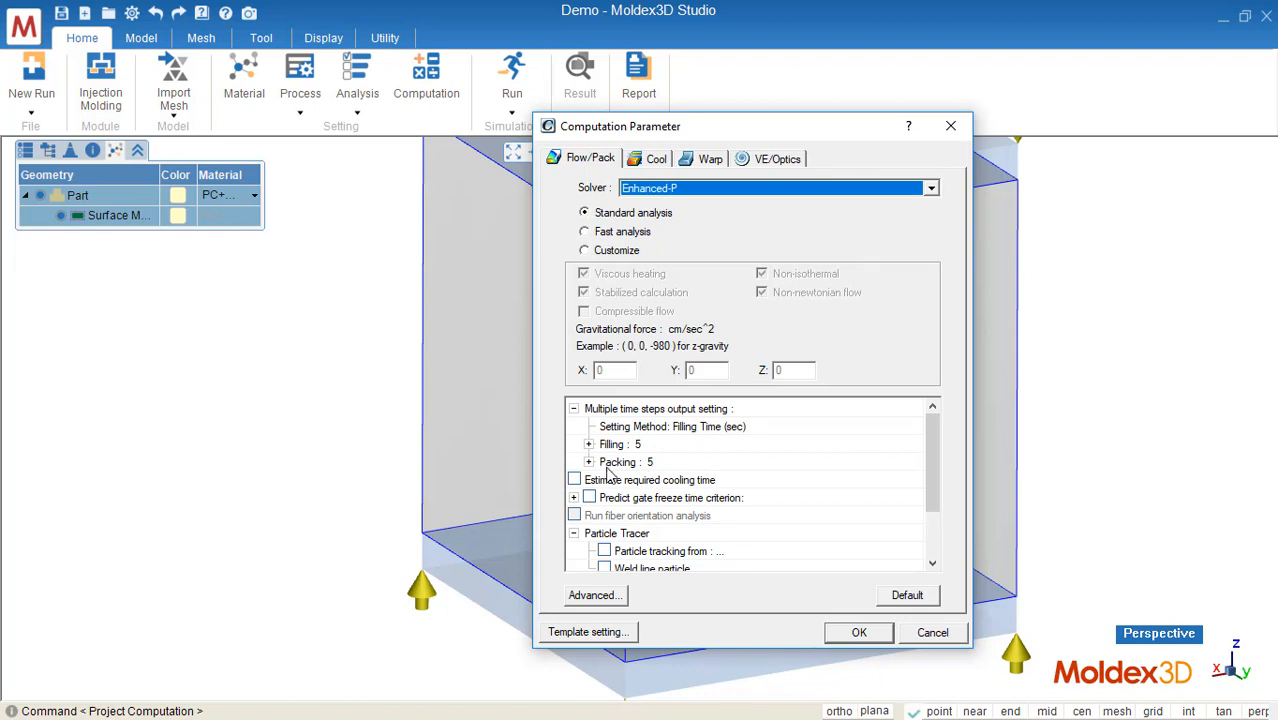
click(859, 632)
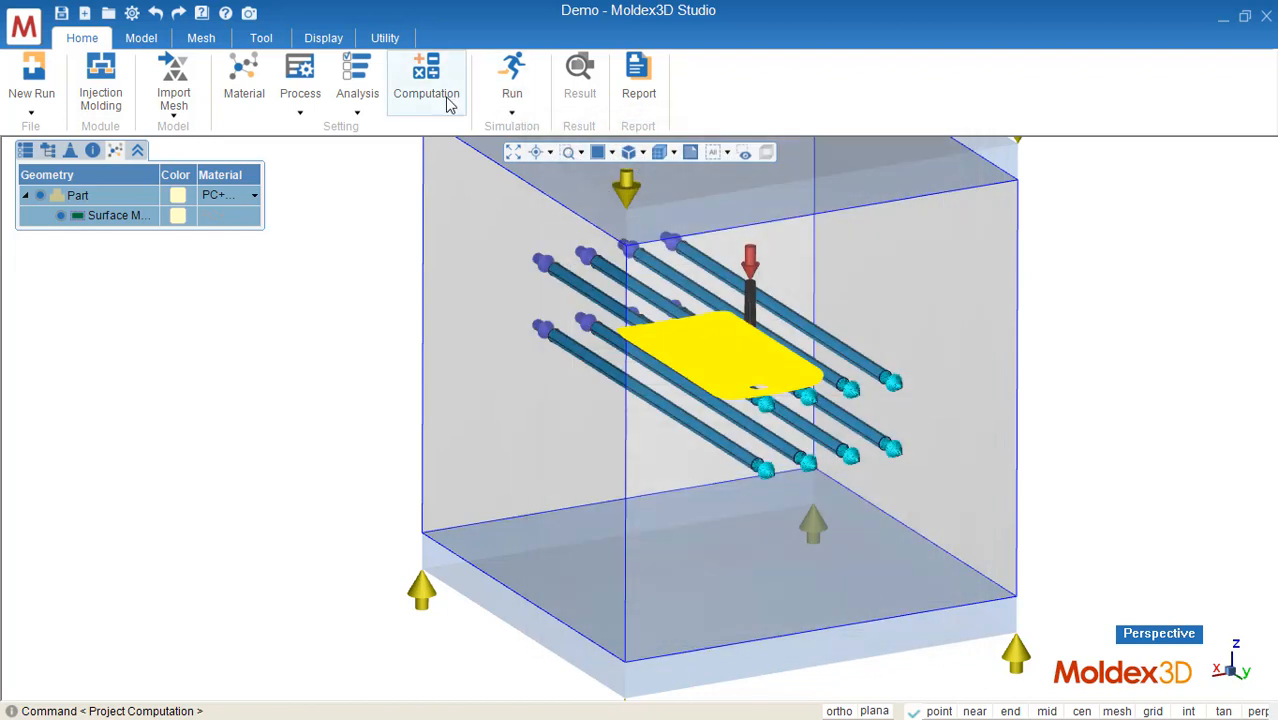
Step: Run the simulation and expand the submitted job in the Computing Manager to monitor its analysis modules
click(514, 110)
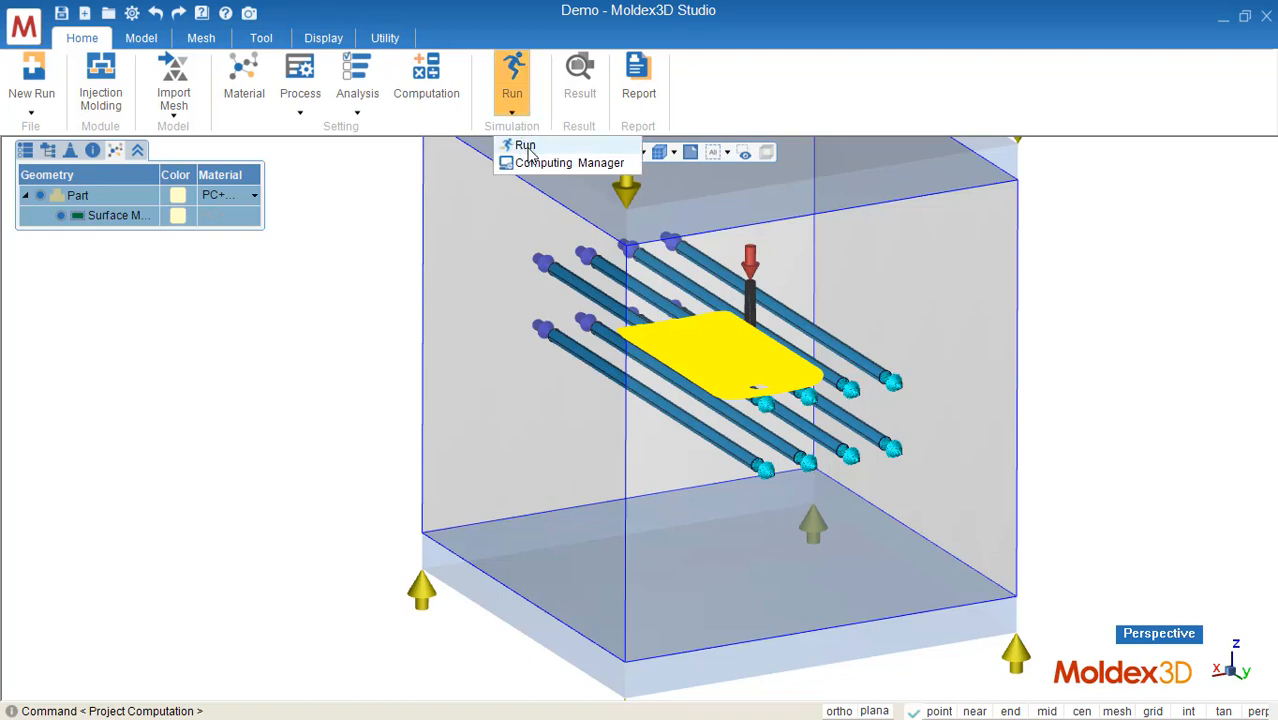
click(527, 146)
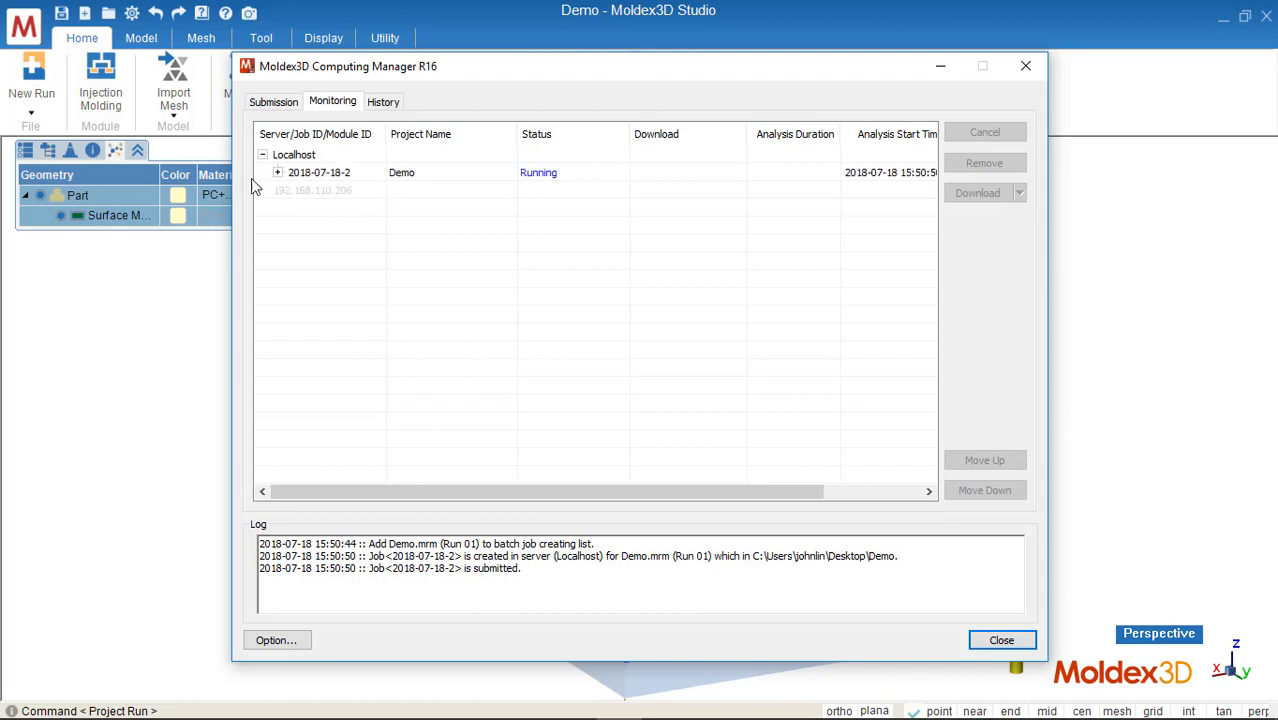
click(483, 175)
click(278, 172)
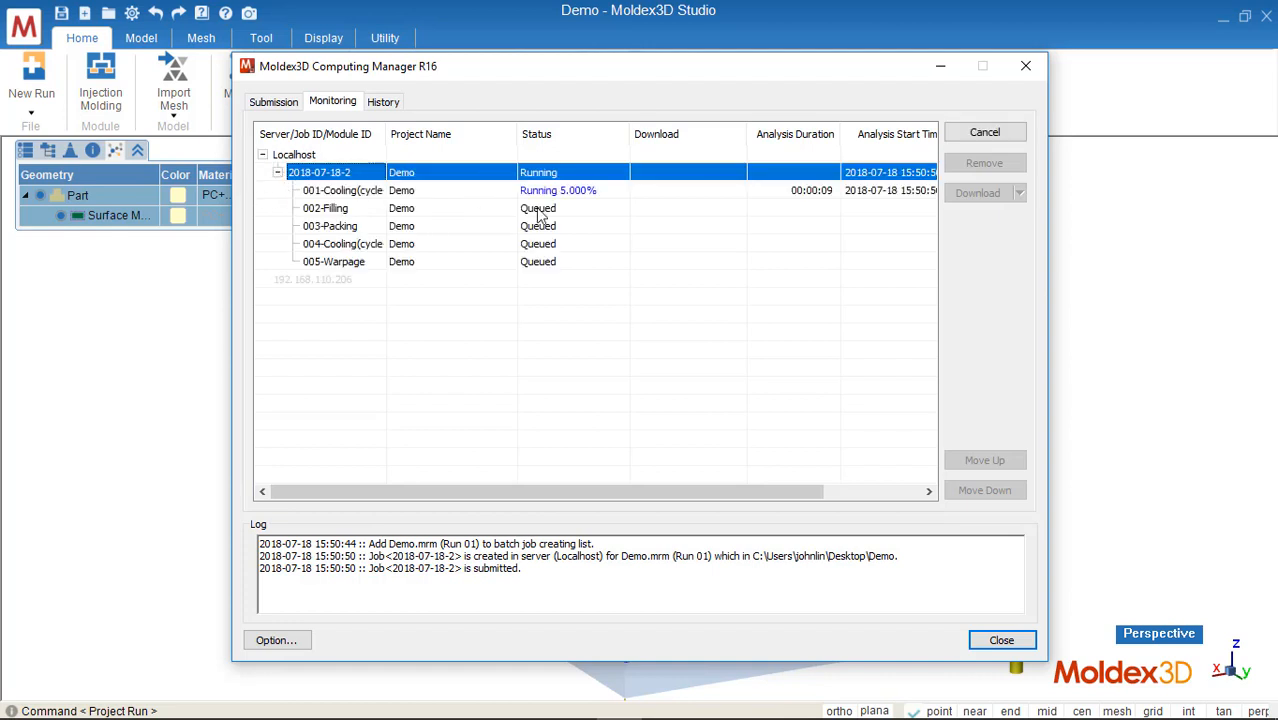